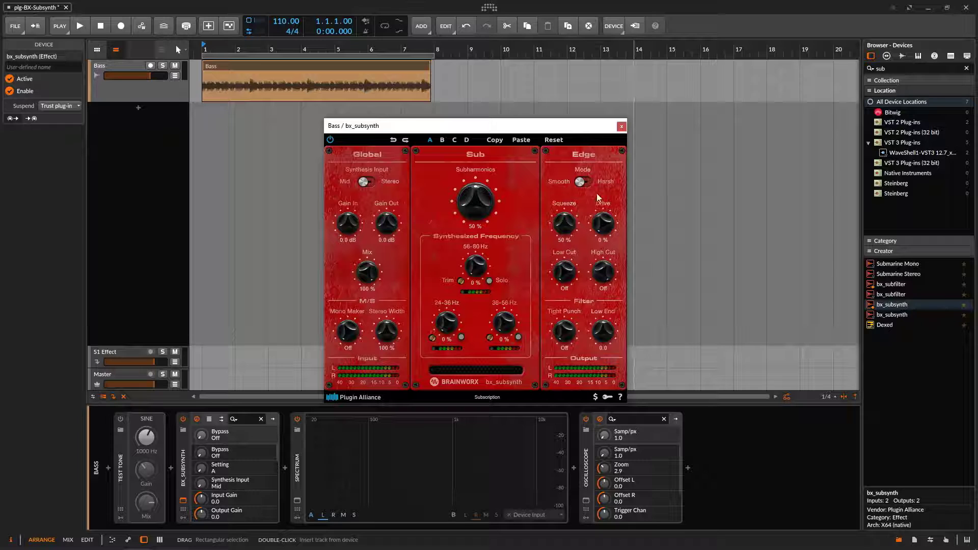
# Step: Turn on the sine test tone and raise the Subharmonics amount in bx_subsynth to 100 %
pyautogui.moveTo(520, 128); pyautogui.dragTo(522, 113)
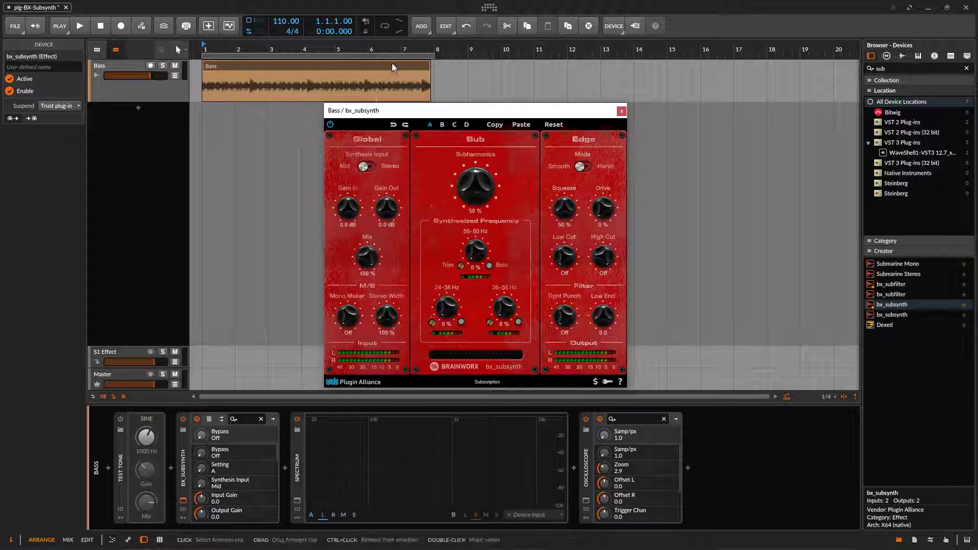
pyautogui.click(121, 419)
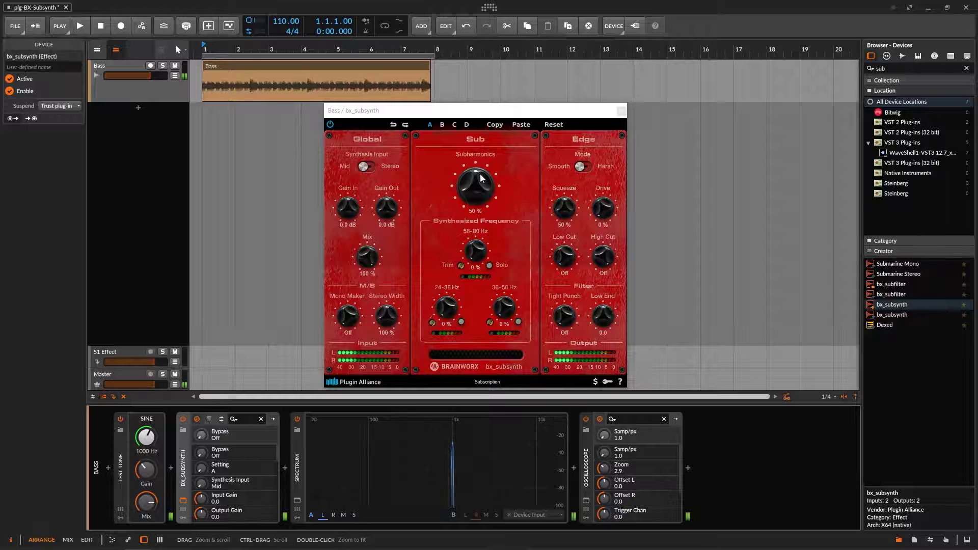
pyautogui.moveTo(474, 185); pyautogui.dragTo(474, 119)
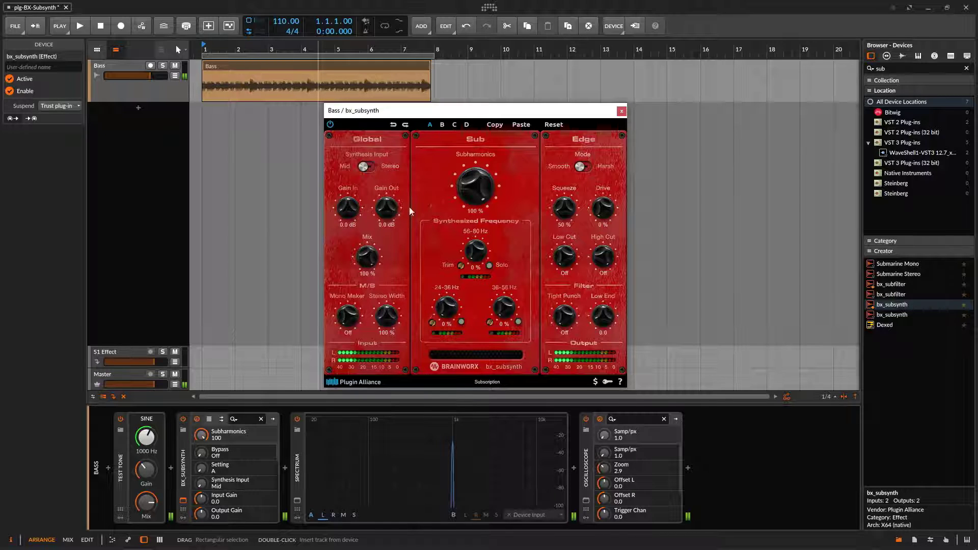
pyautogui.click(367, 260)
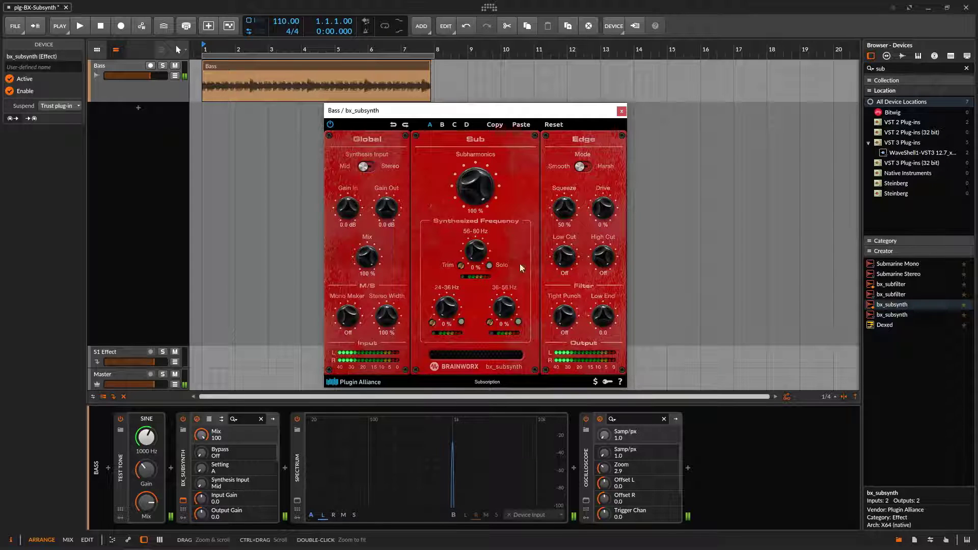
# Step: Raise the synthesized frequency bands: 56–80 Hz to 41 %, 24–36 Hz to 41 % and 36–56 Hz to 28 %
pyautogui.moveTo(484, 253); pyautogui.dragTo(482, 241)
pyautogui.moveTo(447, 308); pyautogui.dragTo(447, 298)
pyautogui.click(507, 310)
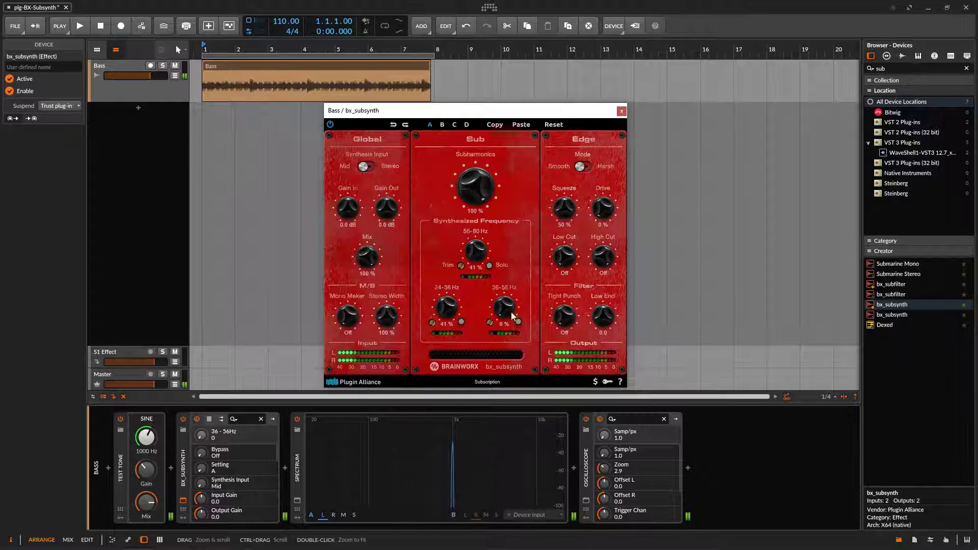
pyautogui.moveTo(512, 316); pyautogui.dragTo(512, 305)
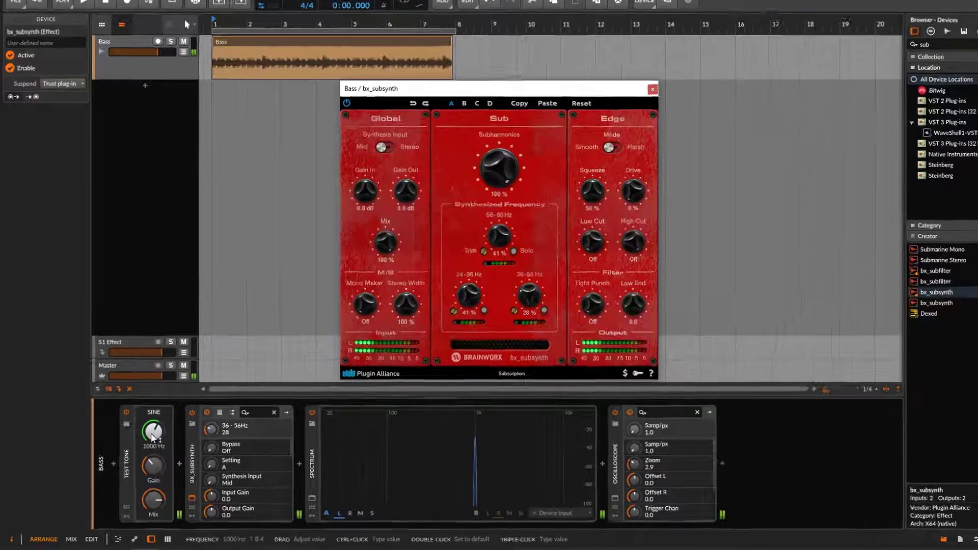
# Step: Lower the test tone's frequency in stages through 379, 215 and 183 Hz down to 138 Hz
pyautogui.moveTo(152, 434); pyautogui.dragTo(152, 466)
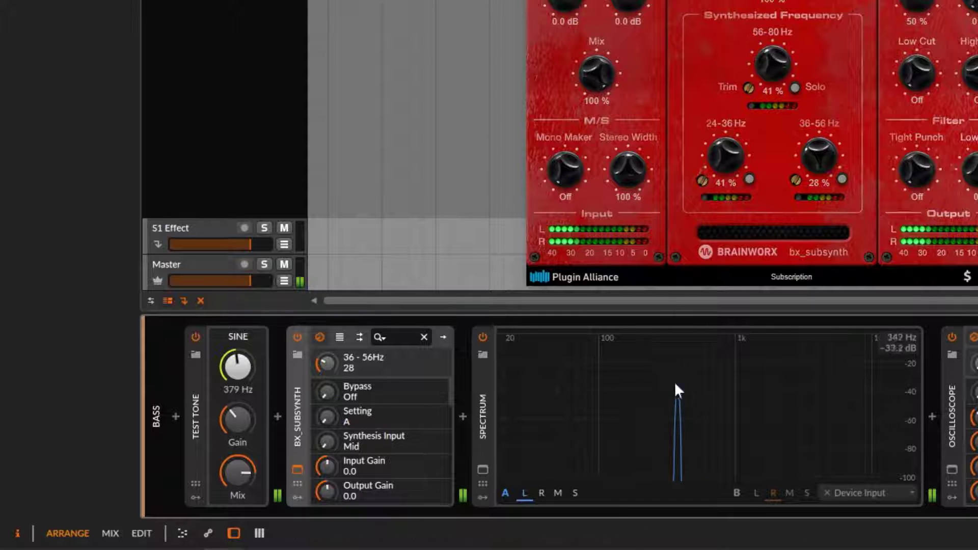
pyautogui.moveTo(237, 370); pyautogui.dragTo(237, 387)
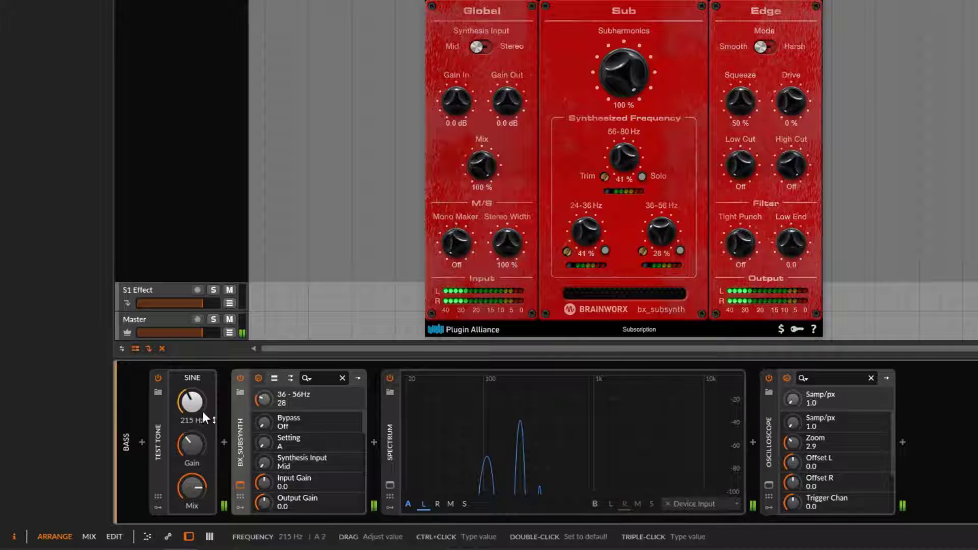
pyautogui.moveTo(192, 403)
pyautogui.mouseDown()
pyautogui.moveTo(192, 438)
pyautogui.moveTo(192, 418)
pyautogui.mouseUp()
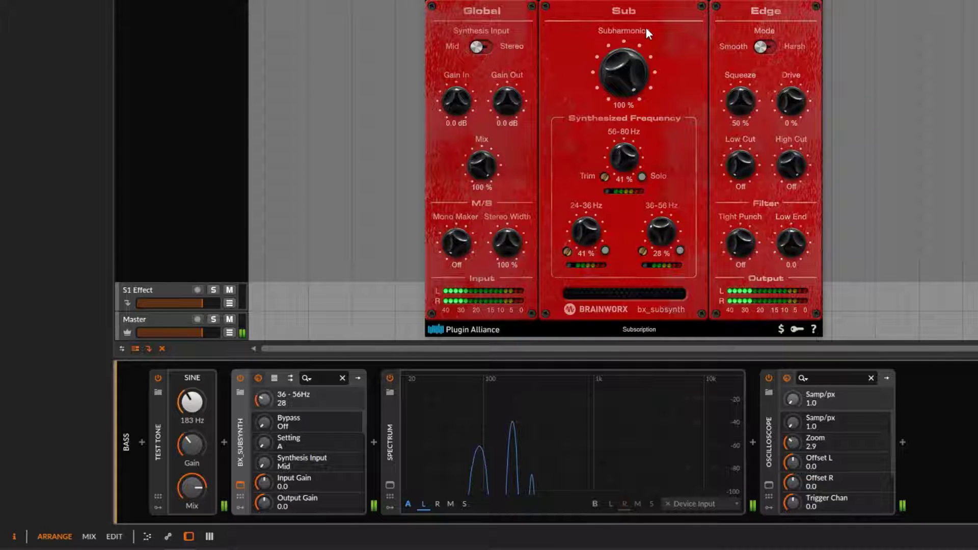
pyautogui.click(615, 59)
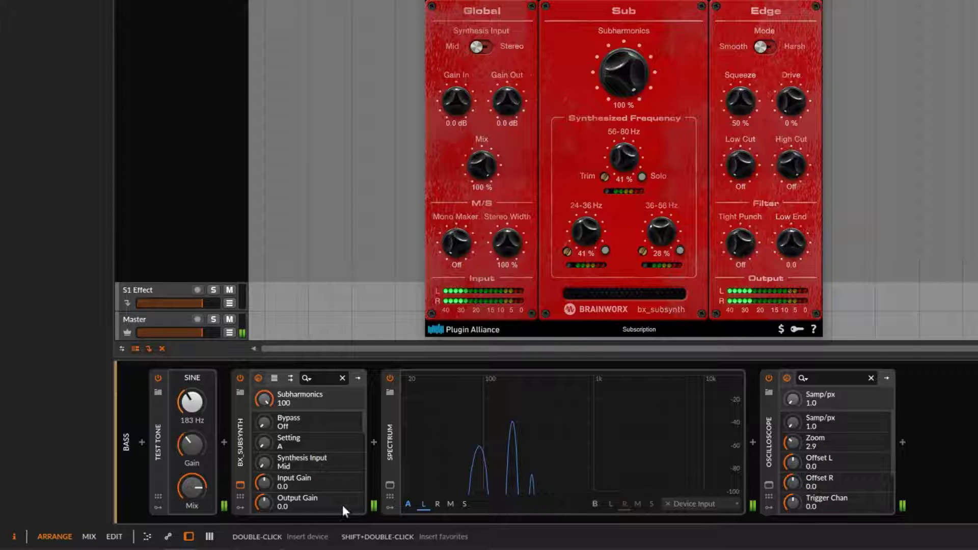
pyautogui.moveTo(192, 402); pyautogui.dragTo(192, 420)
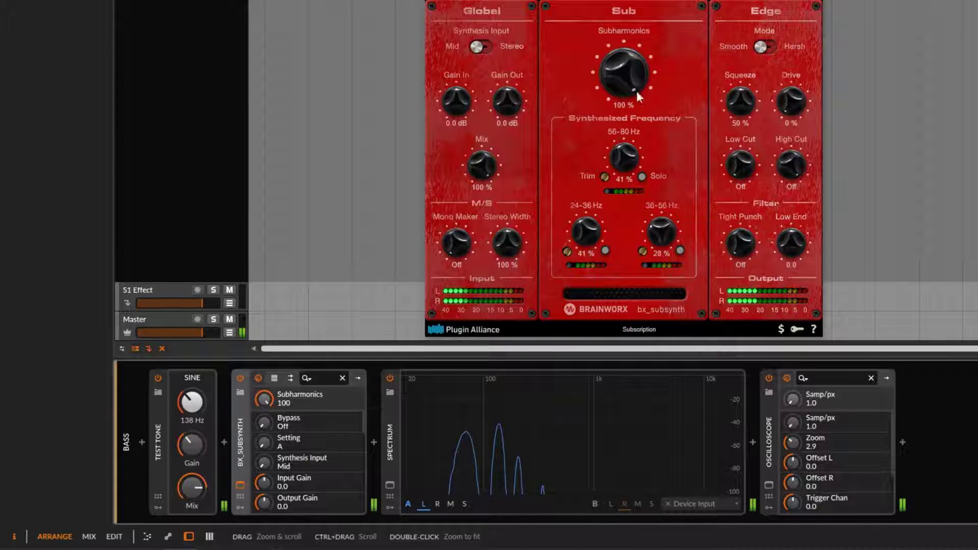
# Step: Compare the signal with Subharmonics at 0 % and bx_subsynth switched off and on, then restore Subharmonics to 100 %
pyautogui.moveTo(628, 72); pyautogui.dragTo(628, 122)
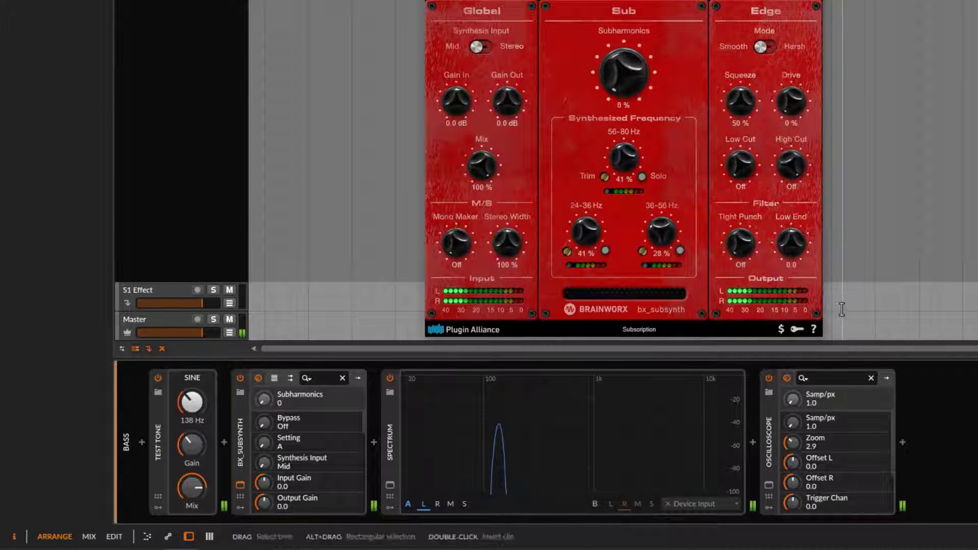
pyautogui.click(239, 378)
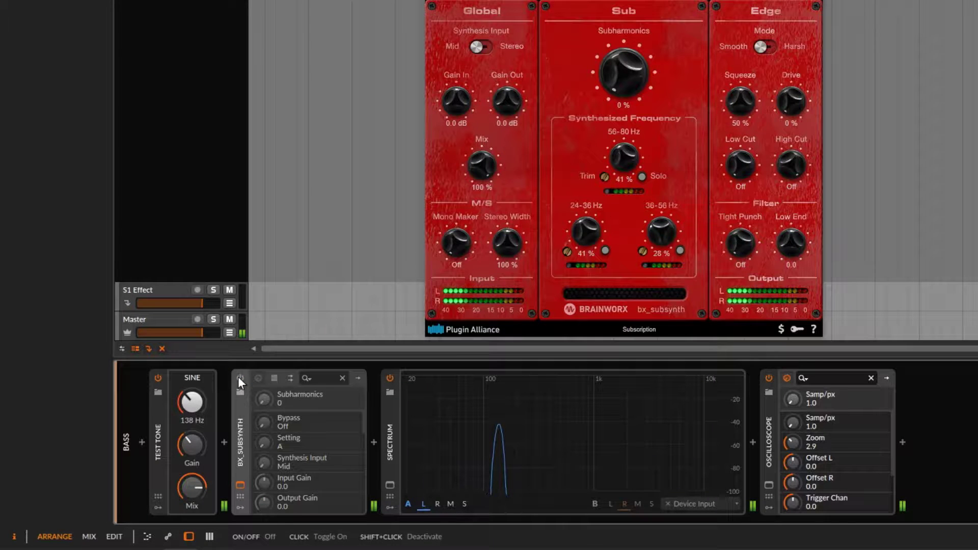
pyautogui.click(239, 378)
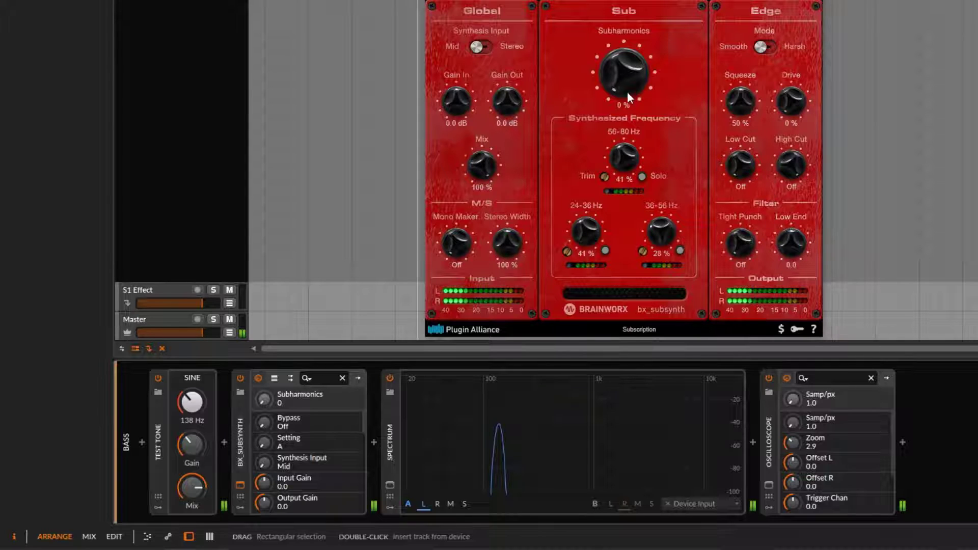
pyautogui.moveTo(627, 91); pyautogui.dragTo(628, 36)
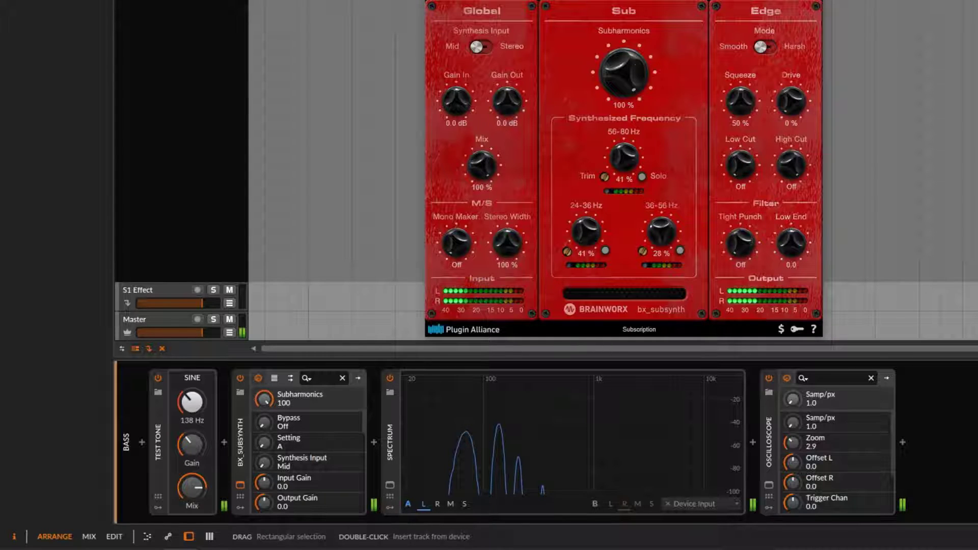
# Step: Set the 56–80 Hz, 24–36 Hz and 36–56 Hz synthesized frequency bands all to 0 %
pyautogui.moveTo(624, 157); pyautogui.dragTo(653, 294)
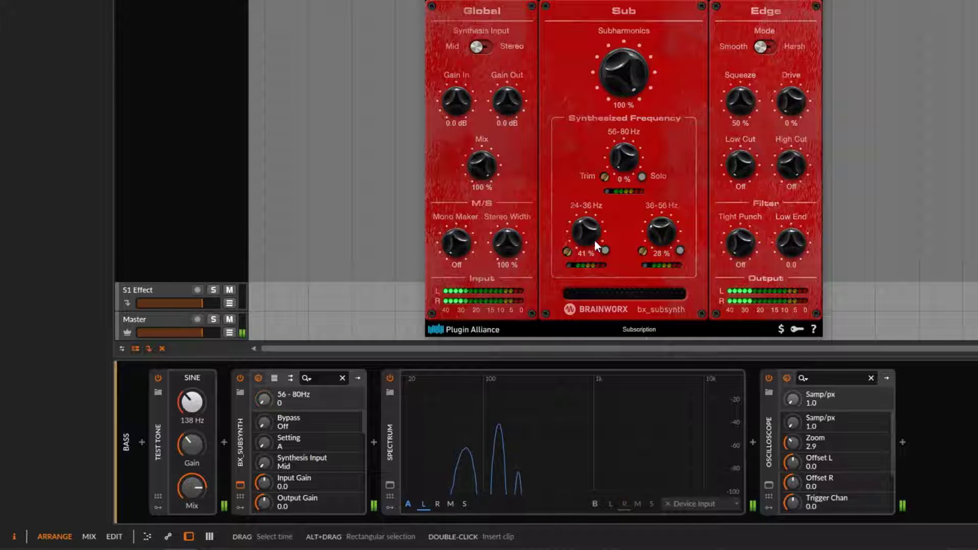
pyautogui.moveTo(595, 240); pyautogui.dragTo(680, 295)
pyautogui.moveTo(669, 235); pyautogui.dragTo(695, 377)
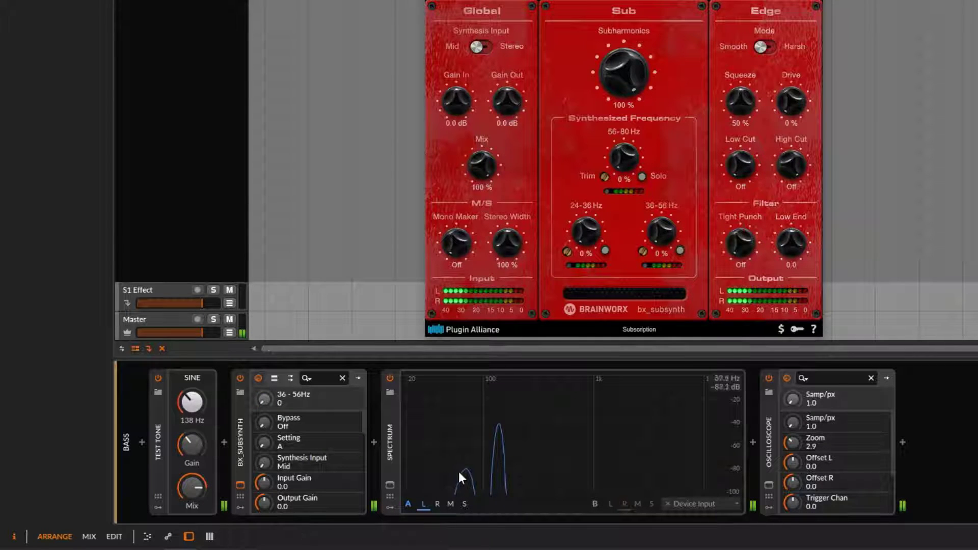
pyautogui.click(631, 159)
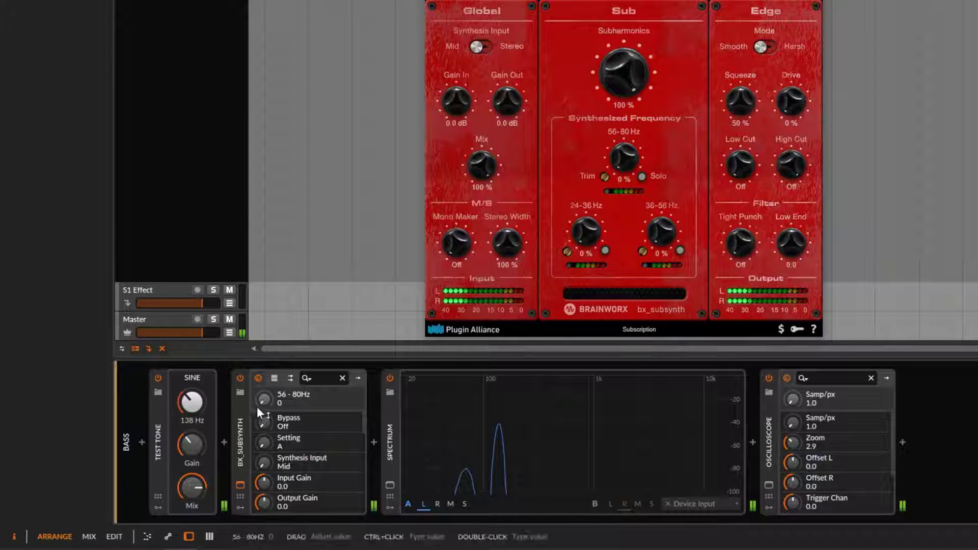
pyautogui.moveTo(204, 404)
pyautogui.mouseDown()
pyautogui.moveTo(203, 413)
pyautogui.moveTo(204, 402)
pyautogui.mouseUp()
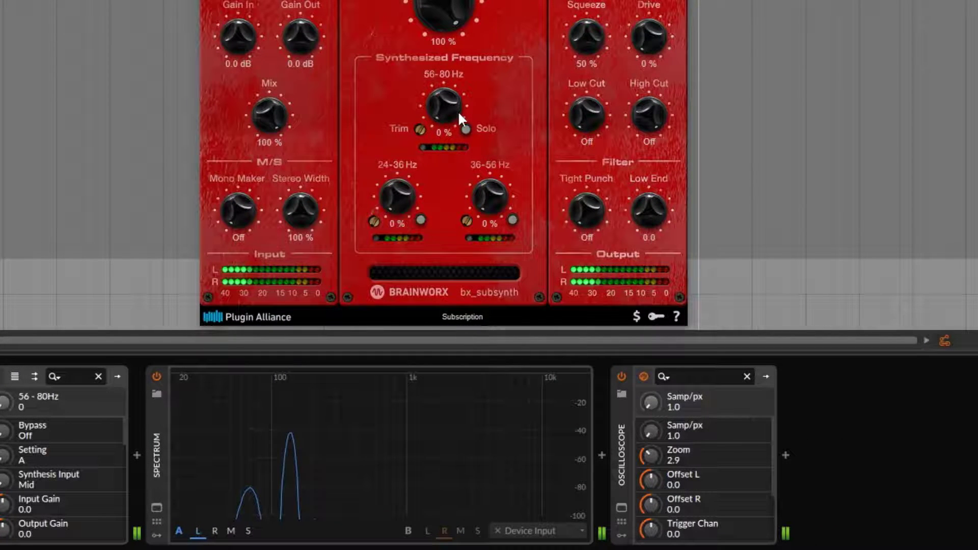
# Step: Sweep the 56–80 Hz band up to 61 % and bring it back to 0 %
pyautogui.moveTo(450, 109); pyautogui.dragTo(443, 88)
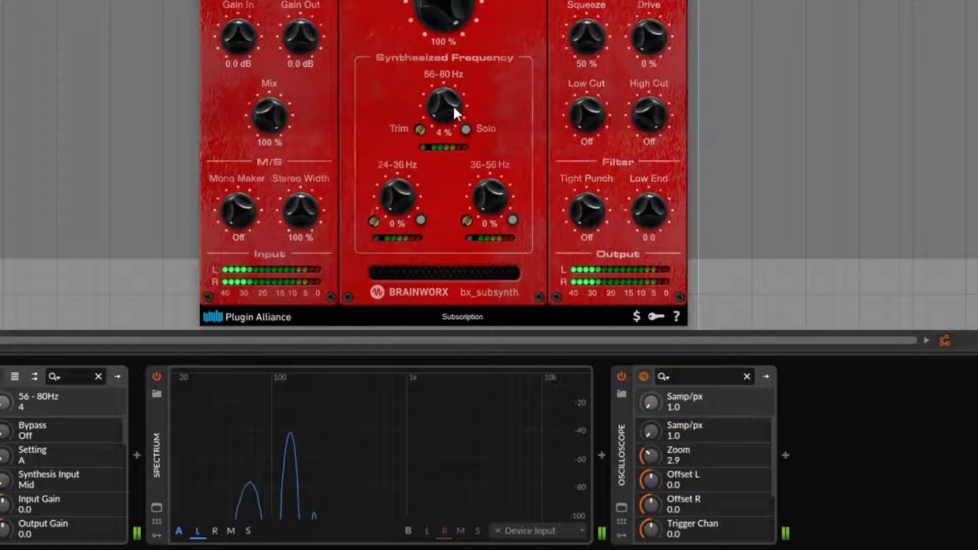
pyautogui.moveTo(453, 105); pyautogui.dragTo(462, 36)
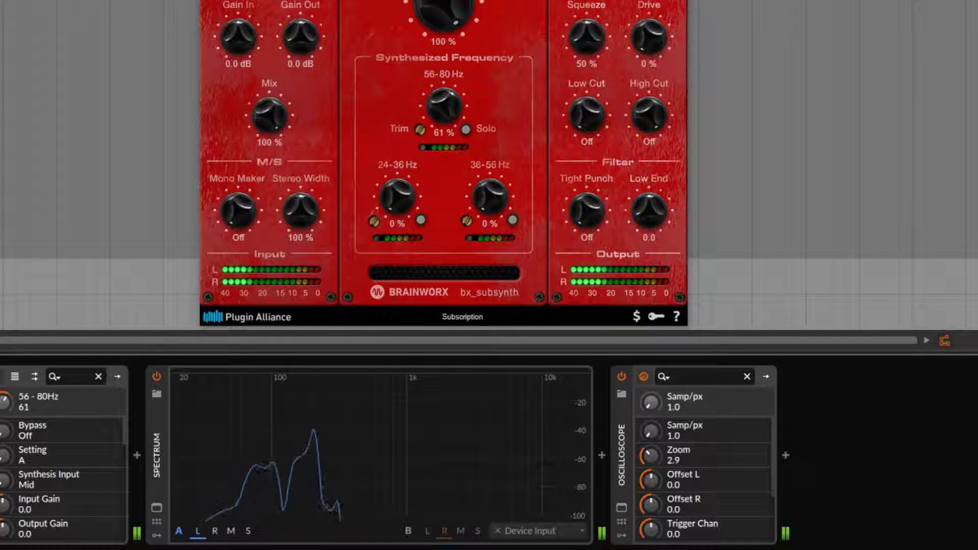
pyautogui.moveTo(445, 104); pyautogui.dragTo(485, 315)
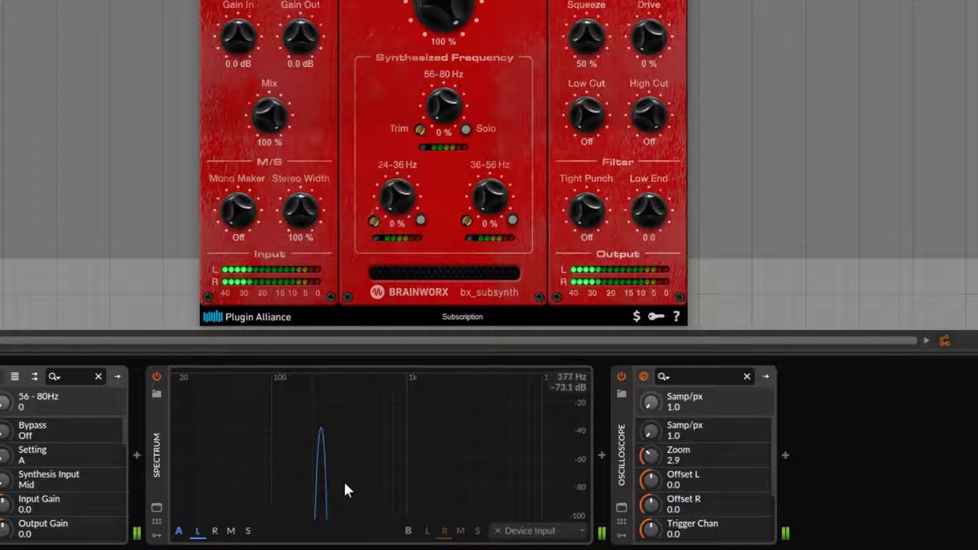
# Step: Try raising the 24–36 Hz band, then return it and the 56–80 Hz band to 0 %
pyautogui.moveTo(444, 109); pyautogui.dragTo(506, 181)
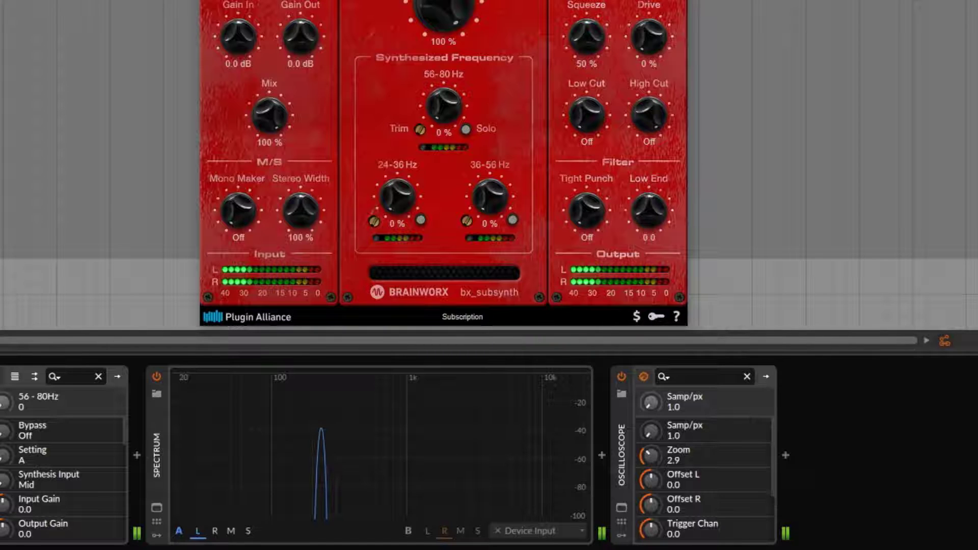
pyautogui.click(443, 105)
pyautogui.moveTo(464, 105); pyautogui.dragTo(481, 157)
pyautogui.click(401, 207)
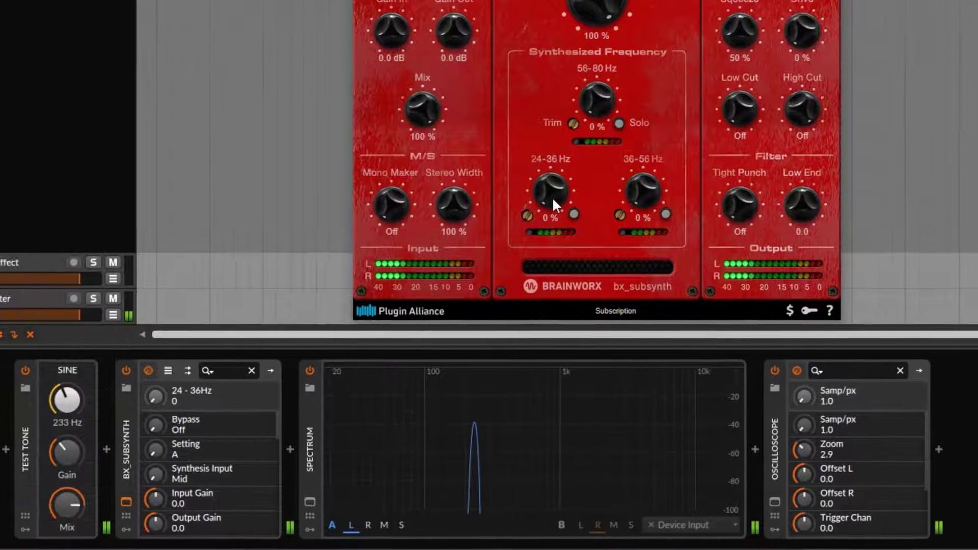
pyautogui.moveTo(400, 198); pyautogui.dragTo(396, 9)
pyautogui.moveTo(554, 163); pyautogui.dragTo(584, 336)
pyautogui.moveTo(609, 112); pyautogui.dragTo(619, 175)
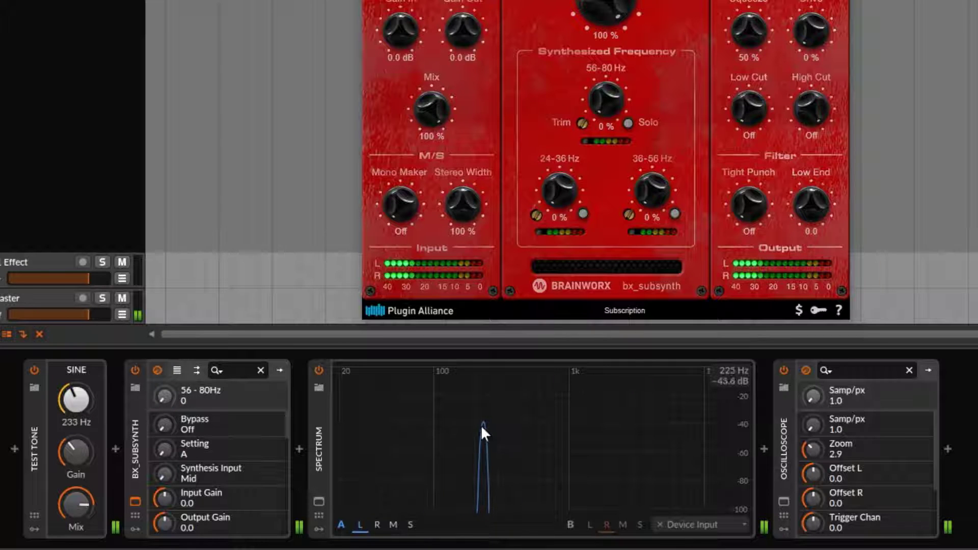
# Step: Lower the test tone to 117 Hz at a higher gain and sweep the 24–36 Hz band to 100 % and back to 0 %
pyautogui.moveTo(71, 408); pyautogui.dragTo(71, 448)
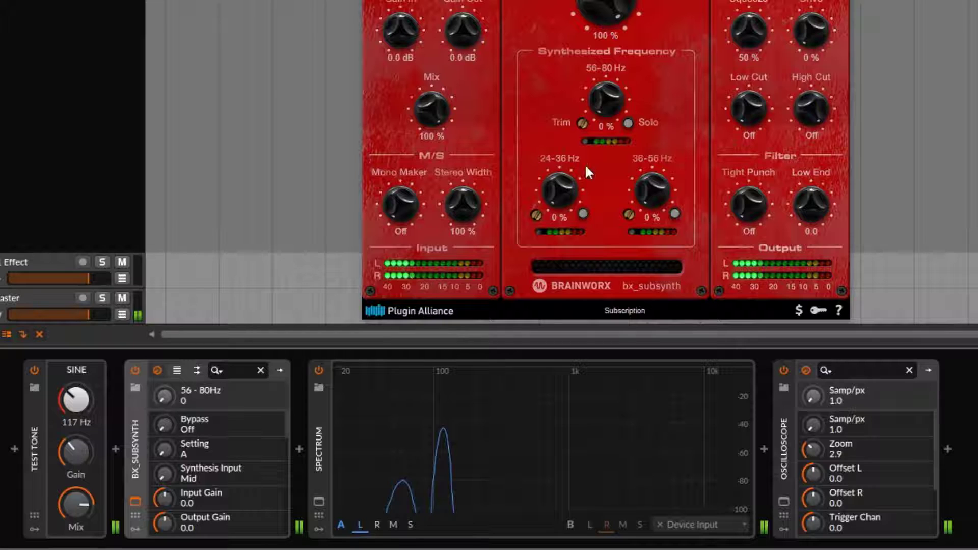
pyautogui.moveTo(566, 196); pyautogui.dragTo(567, 20)
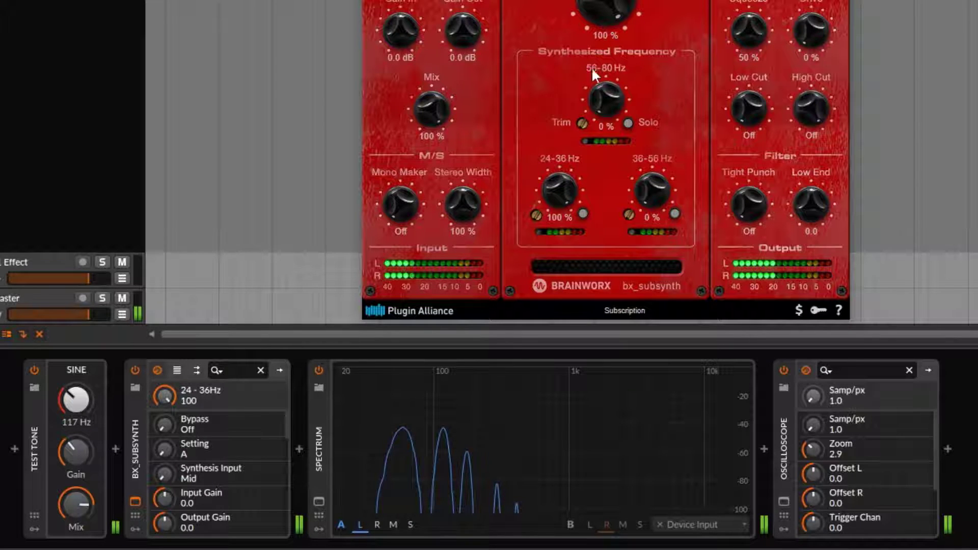
pyautogui.moveTo(56, 444); pyautogui.dragTo(56, 424)
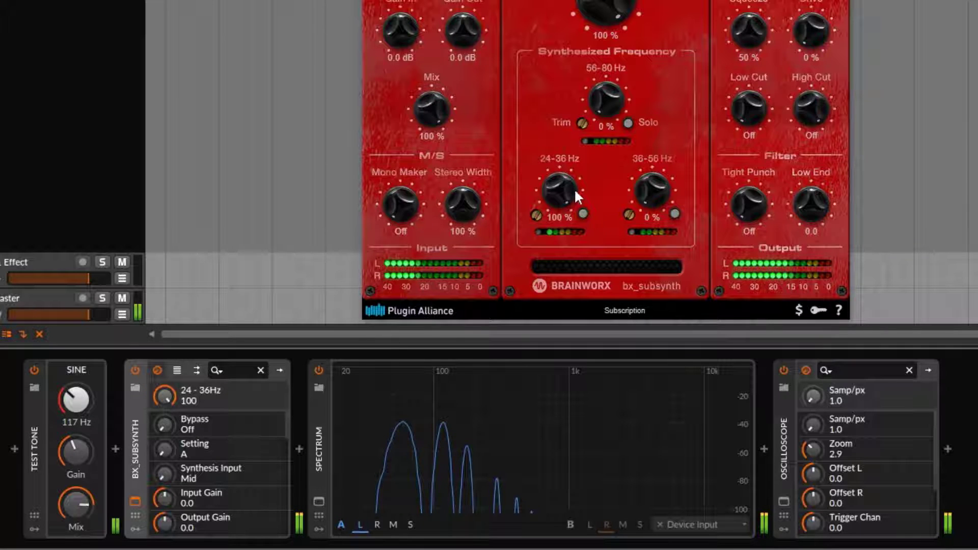
pyautogui.moveTo(573, 188); pyautogui.dragTo(646, 184)
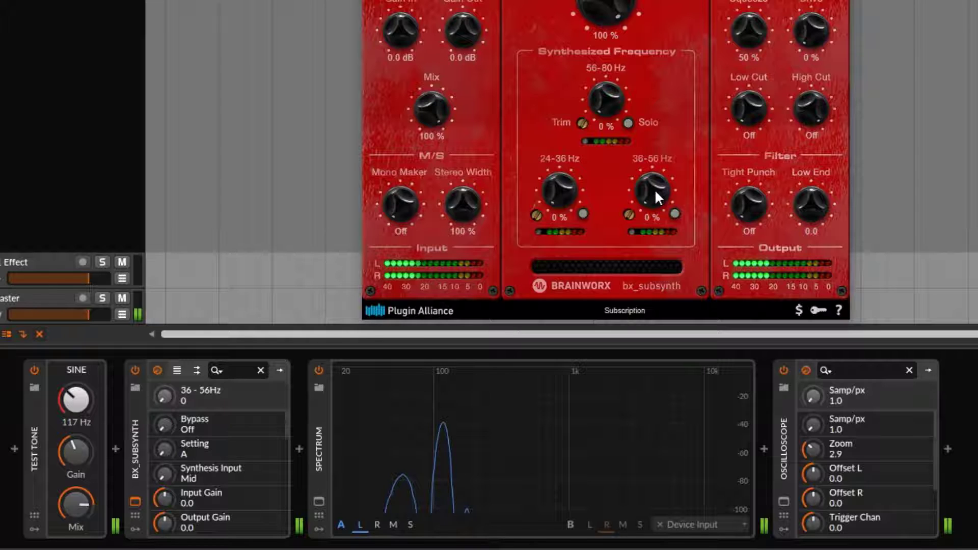
# Step: Balance the three synthesized bands with 56–80 Hz at 41 %, 36–56 Hz at 44 % and 24–36 Hz at 52 %
pyautogui.moveTo(655, 189); pyautogui.dragTo(658, 145)
pyautogui.moveTo(606, 99); pyautogui.dragTo(602, 52)
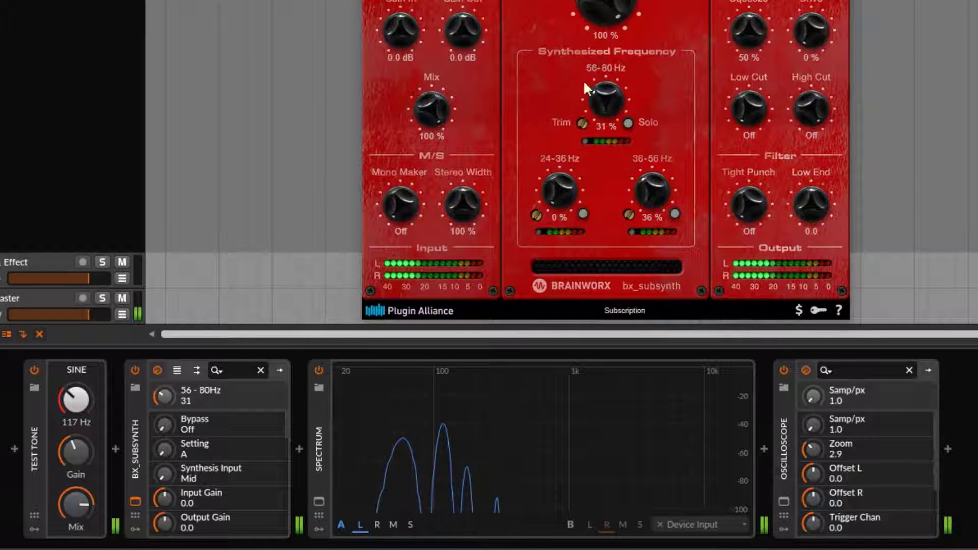
pyautogui.moveTo(564, 190); pyautogui.dragTo(603, 87)
pyautogui.moveTo(651, 192); pyautogui.dragTo(649, 175)
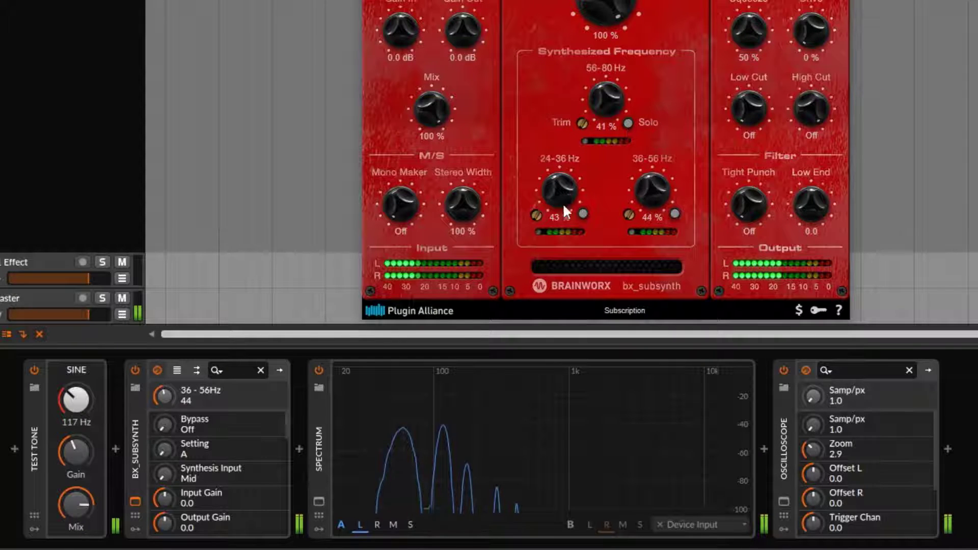
pyautogui.moveTo(562, 202)
pyautogui.mouseDown()
pyautogui.moveTo(550, 197)
pyautogui.moveTo(566, 215)
pyautogui.moveTo(562, 183)
pyautogui.mouseUp()
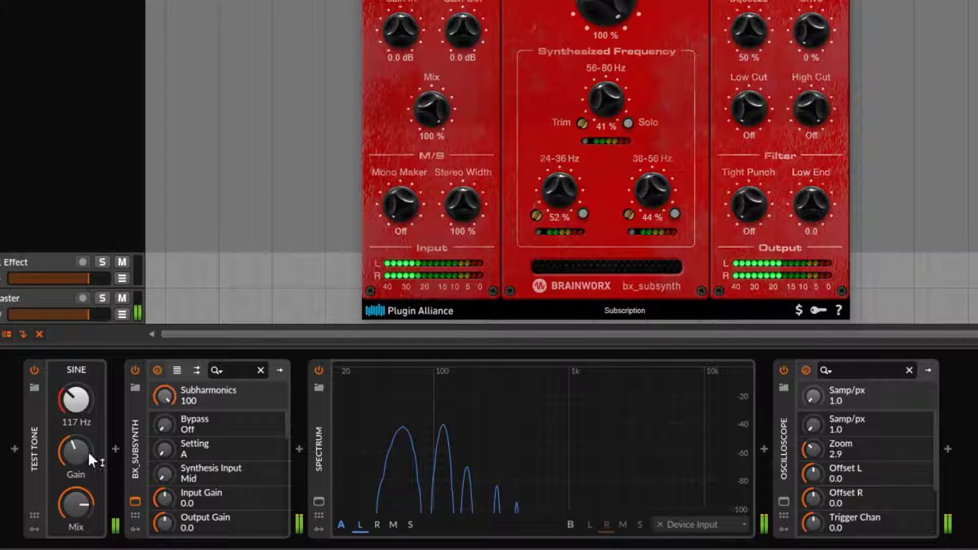
# Step: Lower the test tone's gain and raise the 56–80 Hz band's input trim to 16.6
pyautogui.moveTo(76, 451)
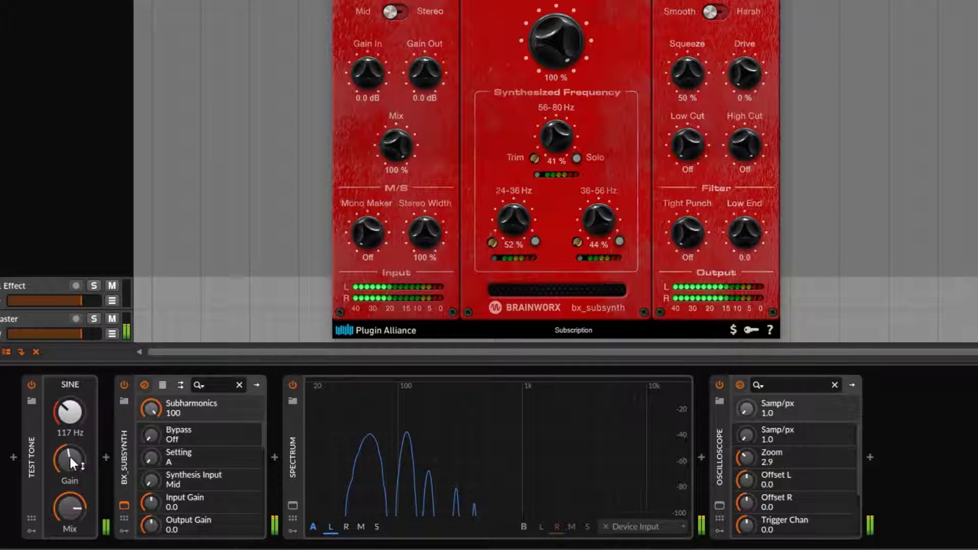
pyautogui.moveTo(70, 457); pyautogui.dragTo(69, 494)
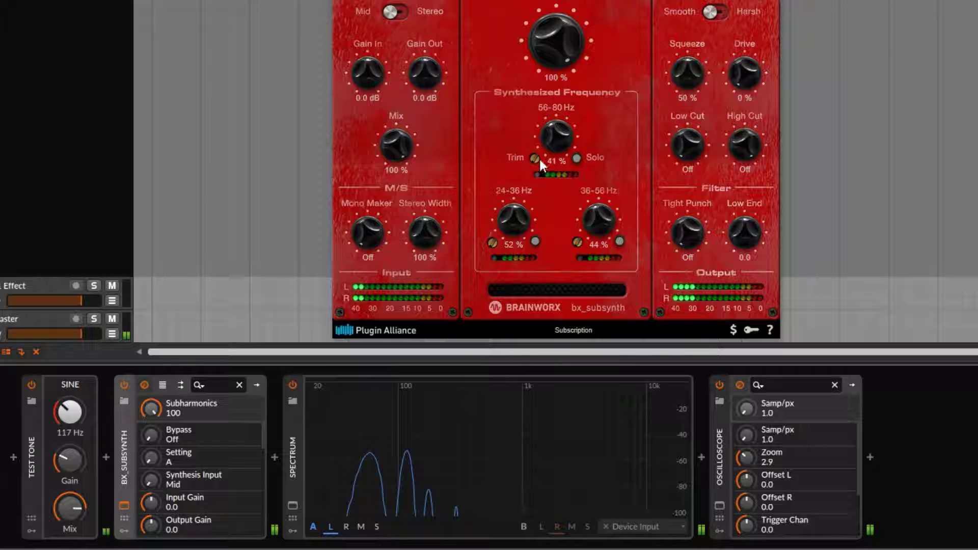
pyautogui.moveTo(534, 158); pyautogui.dragTo(537, 51)
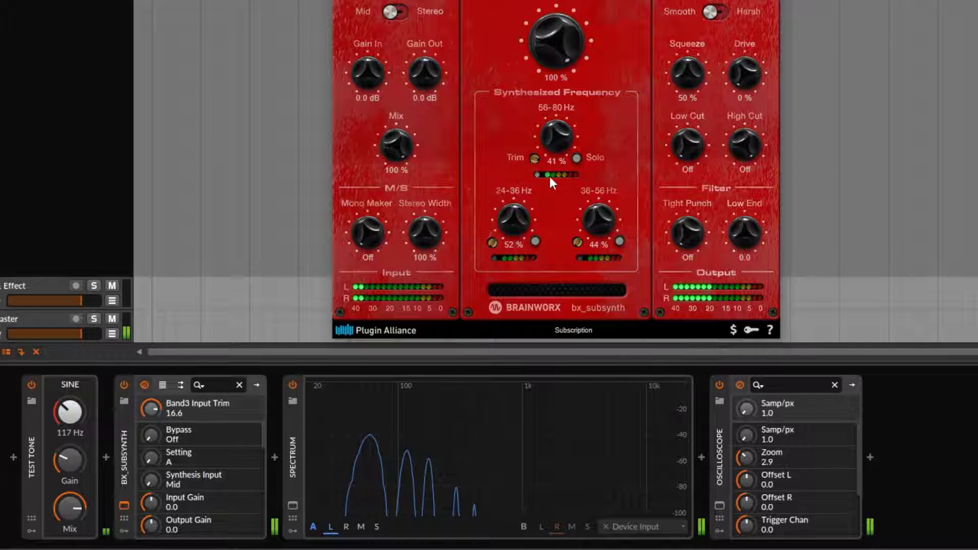
# Step: Lower the 56–80 Hz band's input trim to 0, then raise it again to 18
pyautogui.moveTo(536, 155); pyautogui.dragTo(555, 286)
pyautogui.moveTo(553, 212)
pyautogui.mouseDown()
pyautogui.moveTo(541, 107)
pyautogui.moveTo(557, 212)
pyautogui.mouseUp()
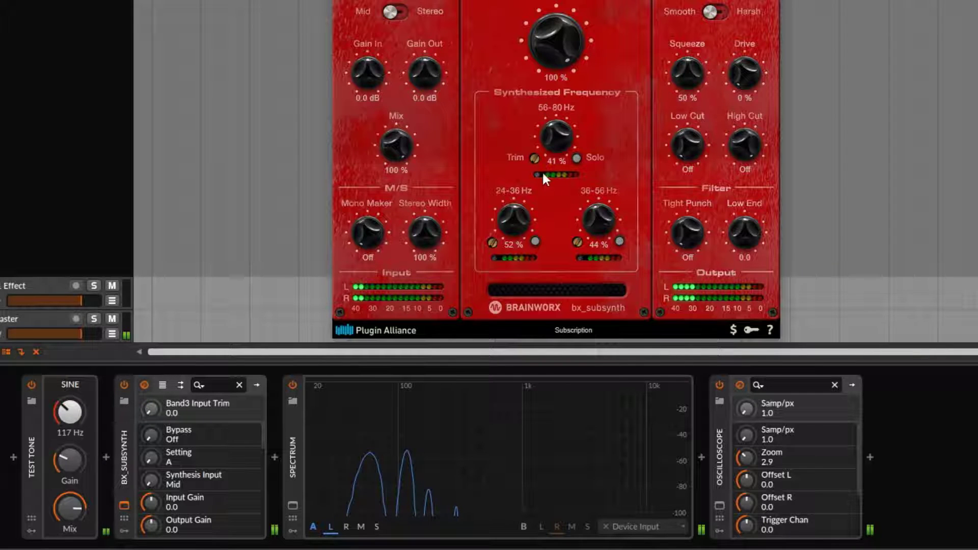
pyautogui.moveTo(533, 155); pyautogui.dragTo(535, 73)
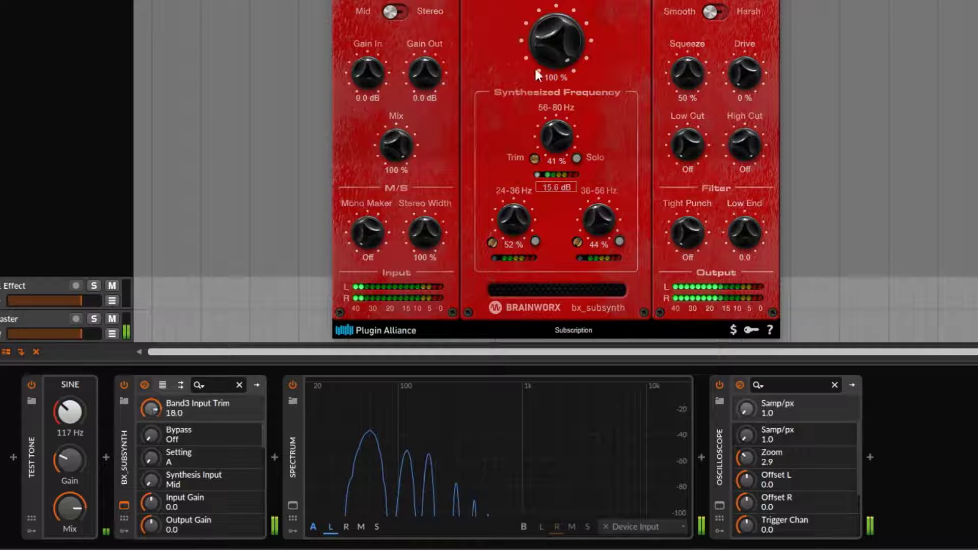
# Step: Sweep the 24–36 Hz band's input trim up to 20 and back down, then do the same for the 36–56 Hz band's trim
pyautogui.moveTo(491, 243); pyautogui.dragTo(512, 42)
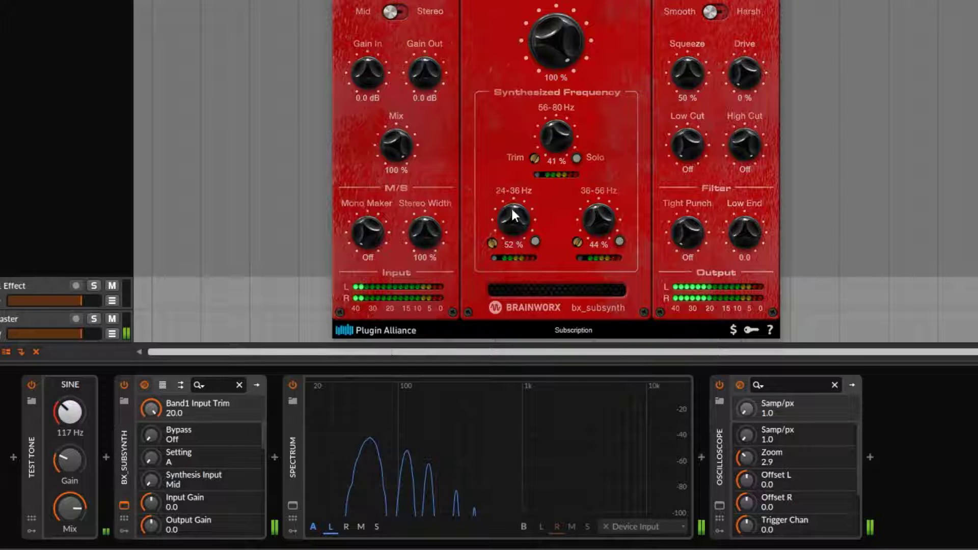
pyautogui.moveTo(493, 243); pyautogui.dragTo(528, 397)
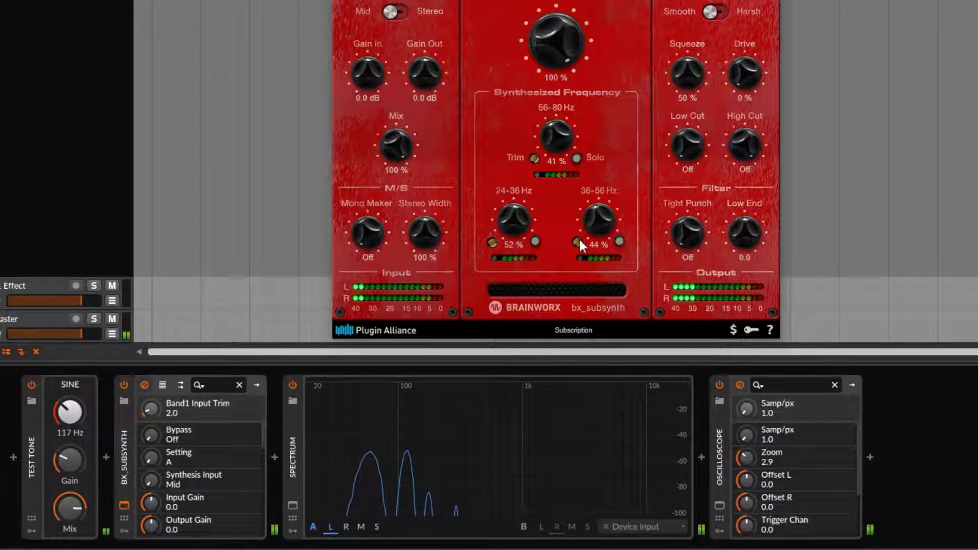
pyautogui.moveTo(578, 242); pyautogui.dragTo(588, 33)
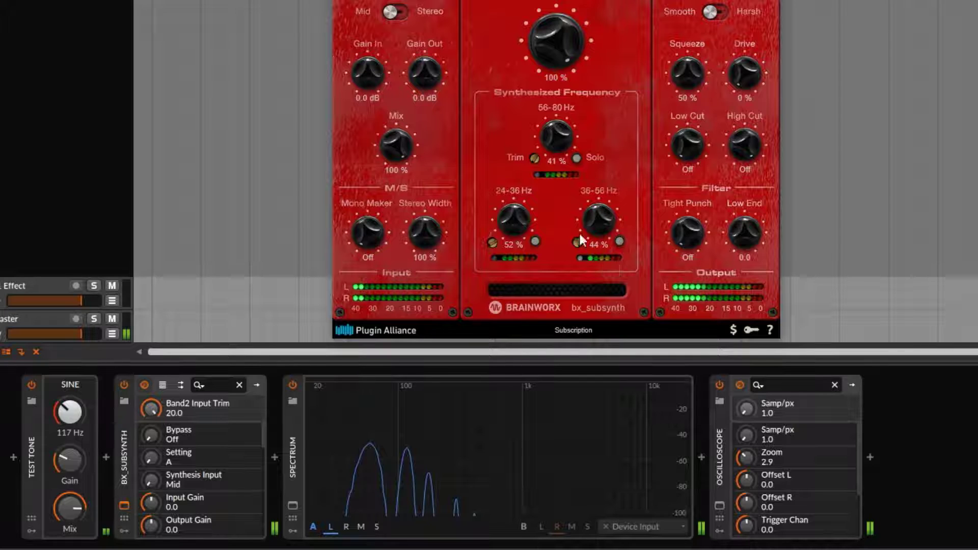
pyautogui.moveTo(579, 236); pyautogui.dragTo(625, 448)
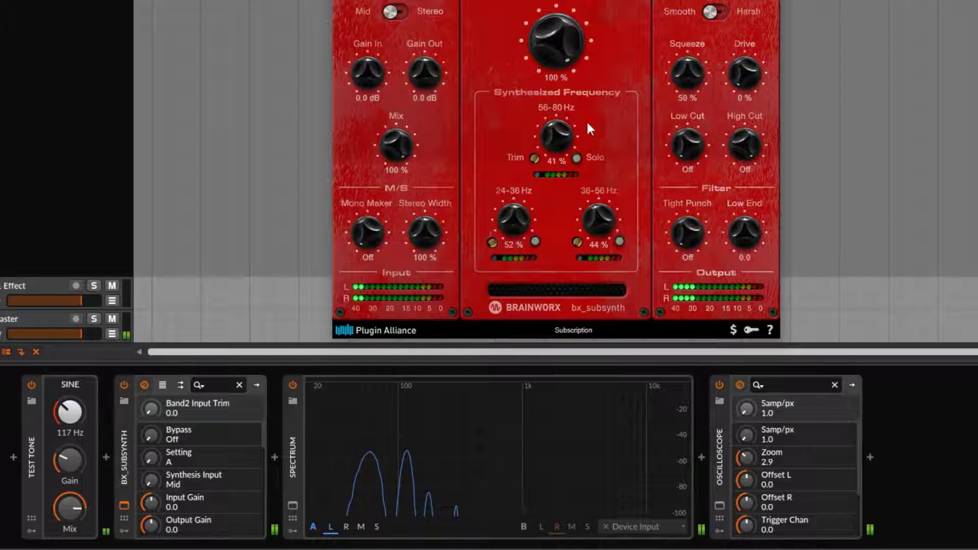
# Step: Set the 56–80 Hz band to 49 % and the 24–36 Hz band to 51 %, and compare the 56–80 Hz band soloed and unsoloed
pyautogui.moveTo(550, 126); pyautogui.dragTo(555, 124)
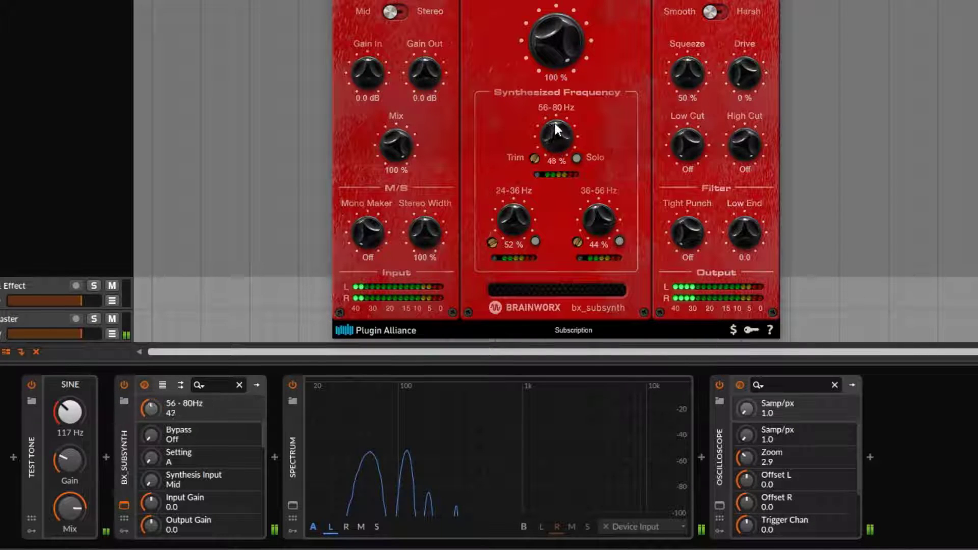
pyautogui.moveTo(514, 219); pyautogui.dragTo(512, 220)
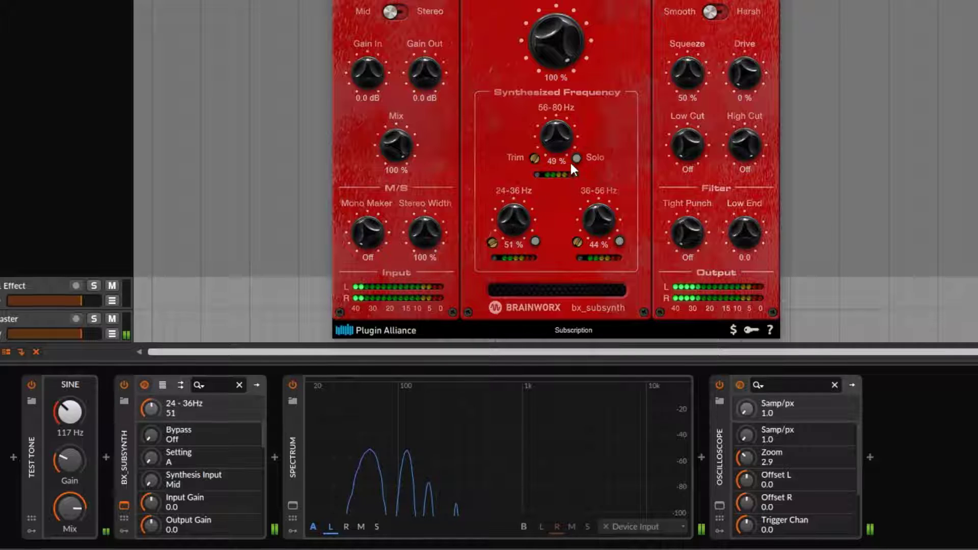
pyautogui.click(576, 158)
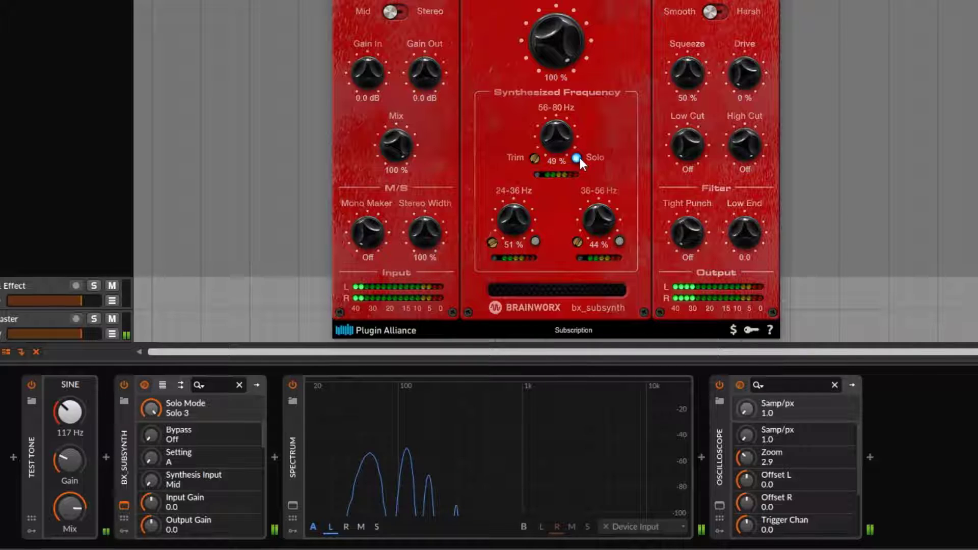
pyautogui.click(576, 158)
pyautogui.click(577, 159)
pyautogui.click(577, 157)
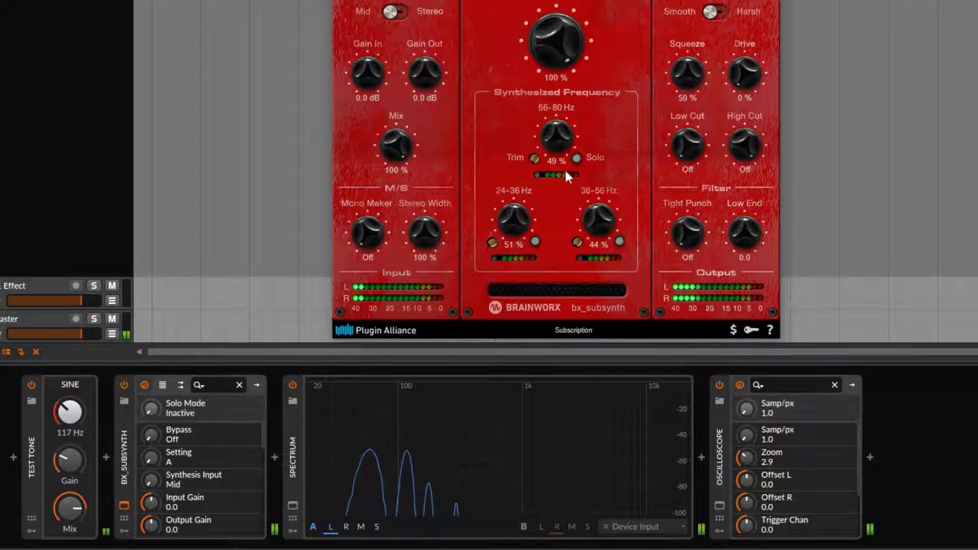
# Step: Raise the 56–80 Hz band to 100 % while it is soloed and compare the signal with the solo off
pyautogui.click(576, 157)
pyautogui.moveTo(556, 146); pyautogui.dragTo(558, 128)
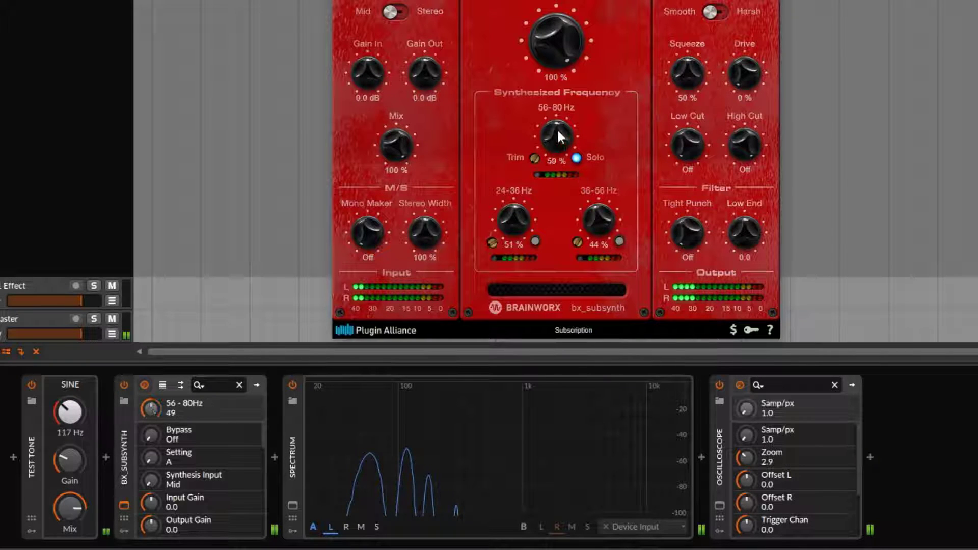
pyautogui.click(576, 158)
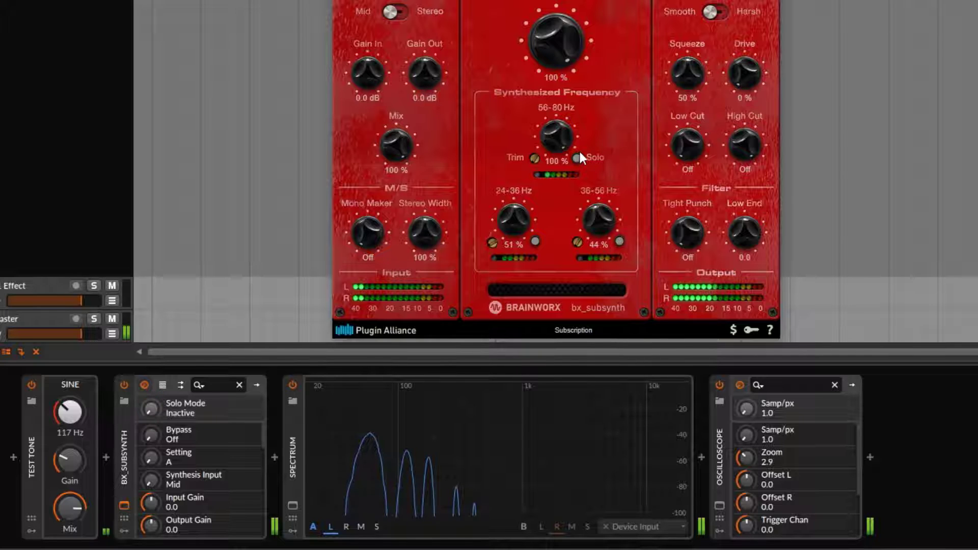
pyautogui.click(576, 158)
pyautogui.click(579, 154)
# Step: Bring all three synthesized frequency bands down to 0 %
pyautogui.moveTo(538, 142); pyautogui.dragTo(569, 230)
pyautogui.moveTo(559, 143); pyautogui.dragTo(640, 271)
pyautogui.moveTo(605, 216); pyautogui.dragTo(617, 350)
pyautogui.moveTo(524, 233); pyautogui.dragTo(536, 234)
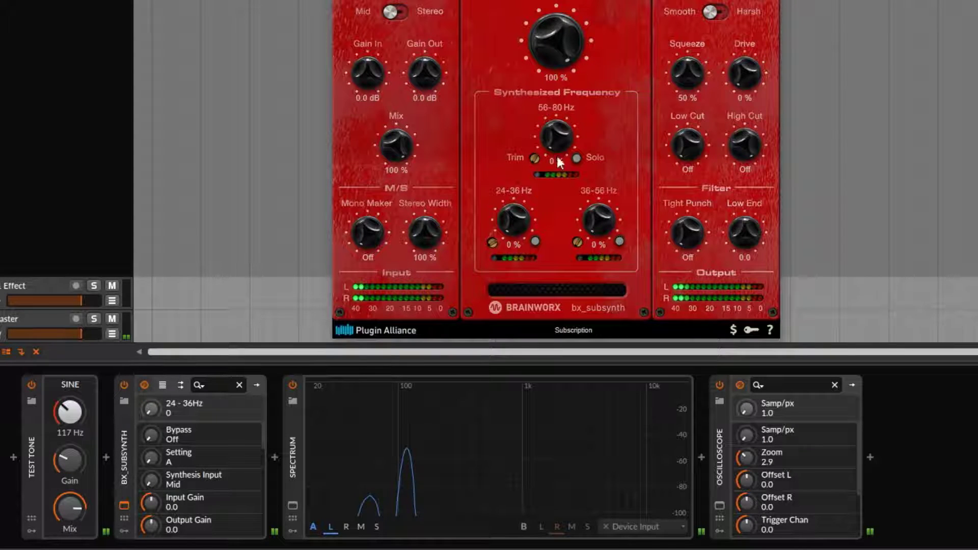
# Step: Boost all three input trims, 56–80 Hz to 20 dB, and set 56–80 Hz to 46 %, 24–36 Hz to 40 % and 36–56 Hz to 41 %
pyautogui.moveTo(534, 155); pyautogui.dragTo(549, 28)
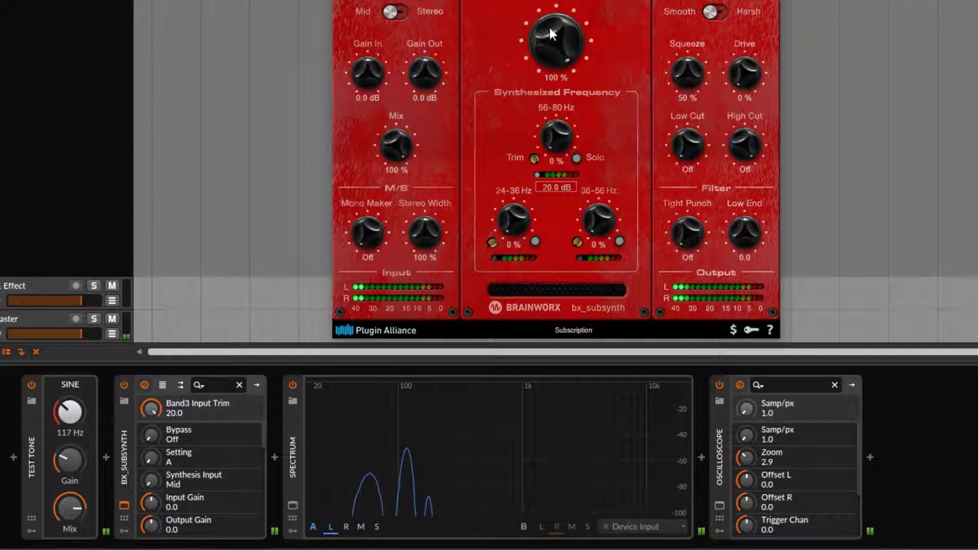
pyautogui.moveTo(492, 243); pyautogui.dragTo(515, 110)
pyautogui.moveTo(572, 242); pyautogui.dragTo(556, 74)
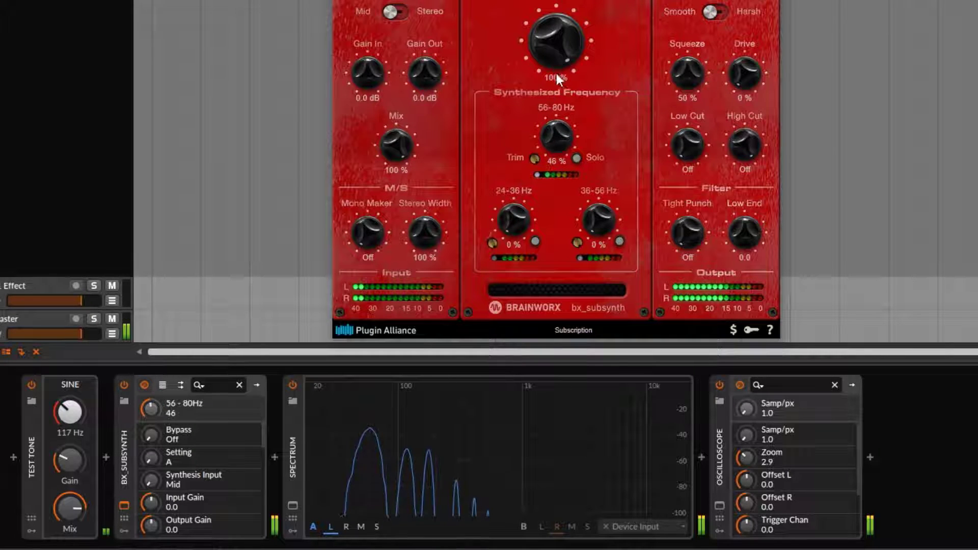
pyautogui.moveTo(518, 220); pyautogui.dragTo(512, 174)
pyautogui.moveTo(598, 220); pyautogui.dragTo(593, 168)
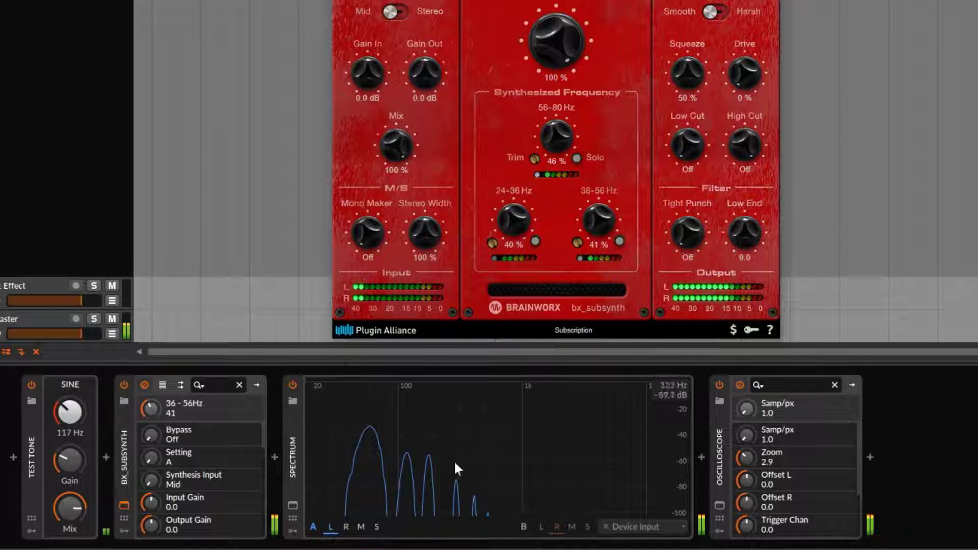
# Step: Bring the input trims of all three bands back down and set the 24–36 Hz and 36–56 Hz bands to 32 %
pyautogui.doubleClick(535, 157)
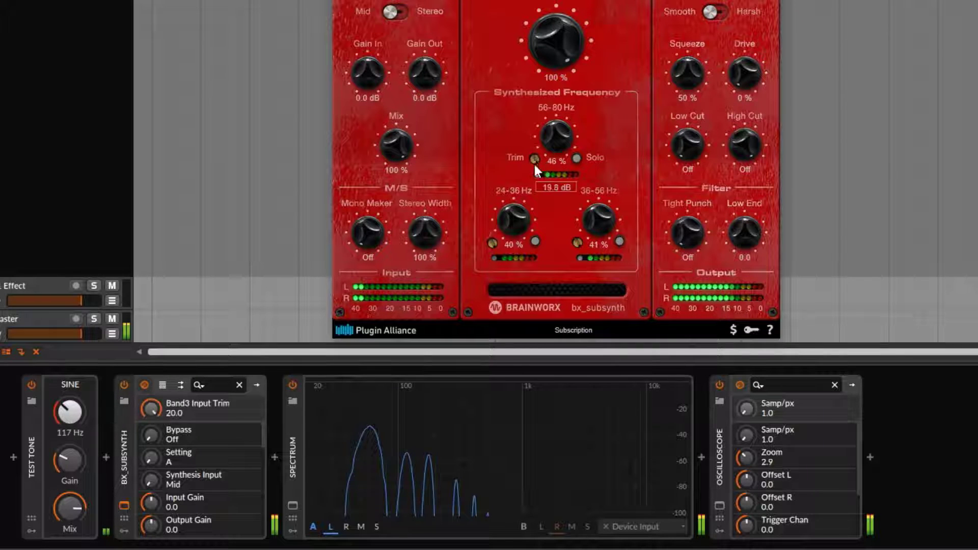
pyautogui.click(492, 243)
pyautogui.click(578, 243)
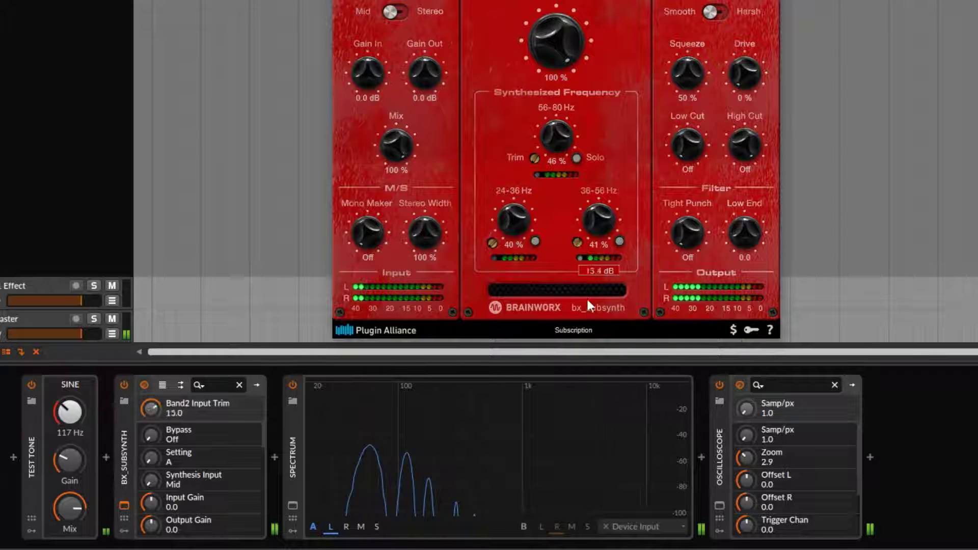
pyautogui.doubleClick(514, 215)
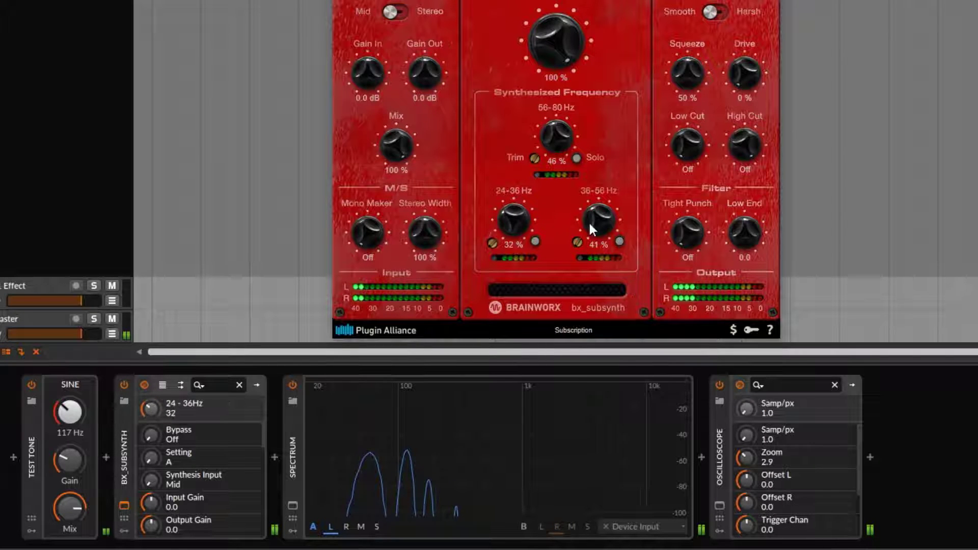
pyautogui.doubleClick(597, 229)
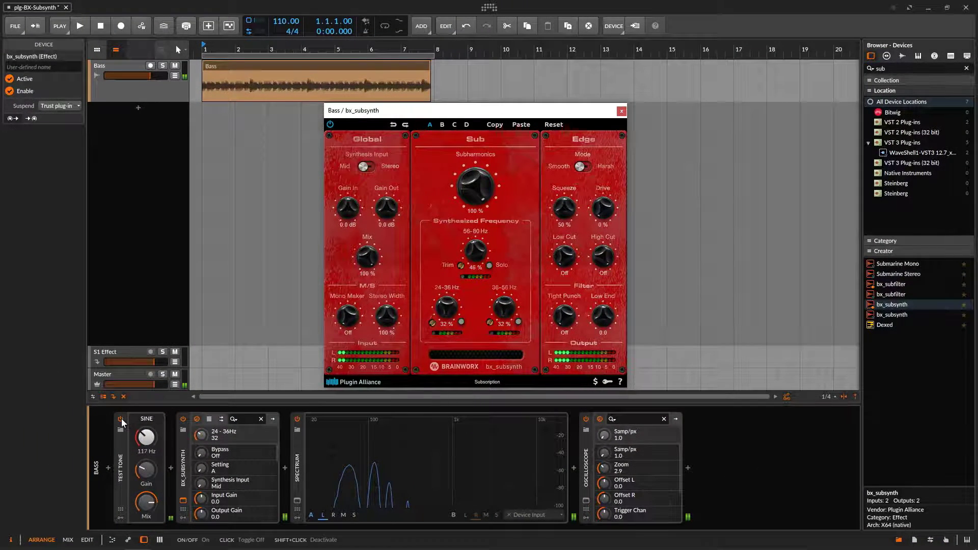
# Step: Switch off the test tone and bx_subsynth devices on the Bass track and play the bass clip in a loop
pyautogui.click(121, 419)
pyautogui.click(162, 83)
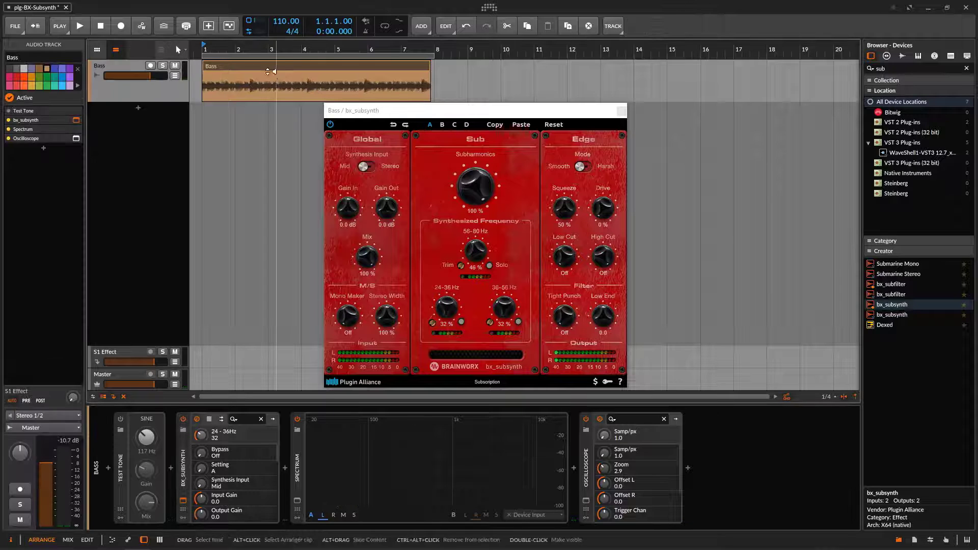
pyautogui.click(182, 418)
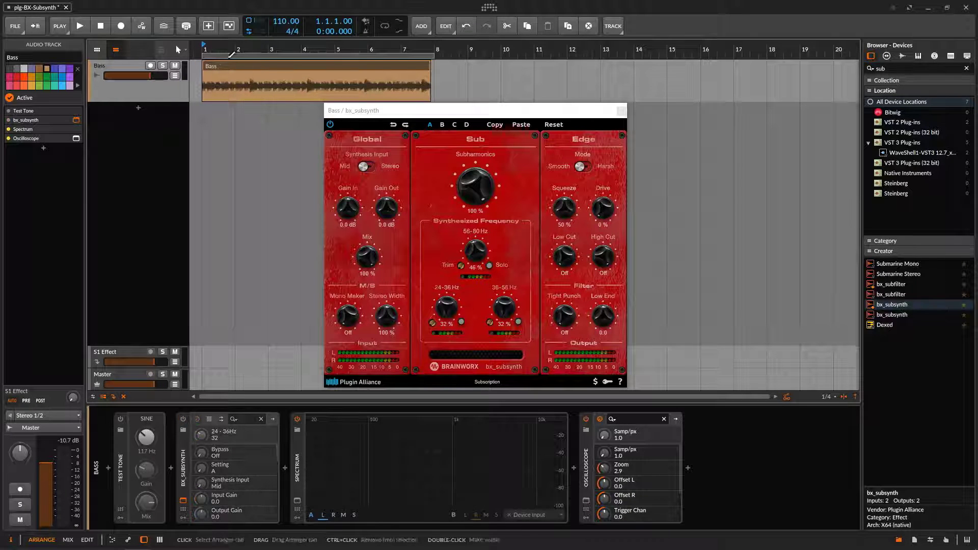
pyautogui.click(385, 26)
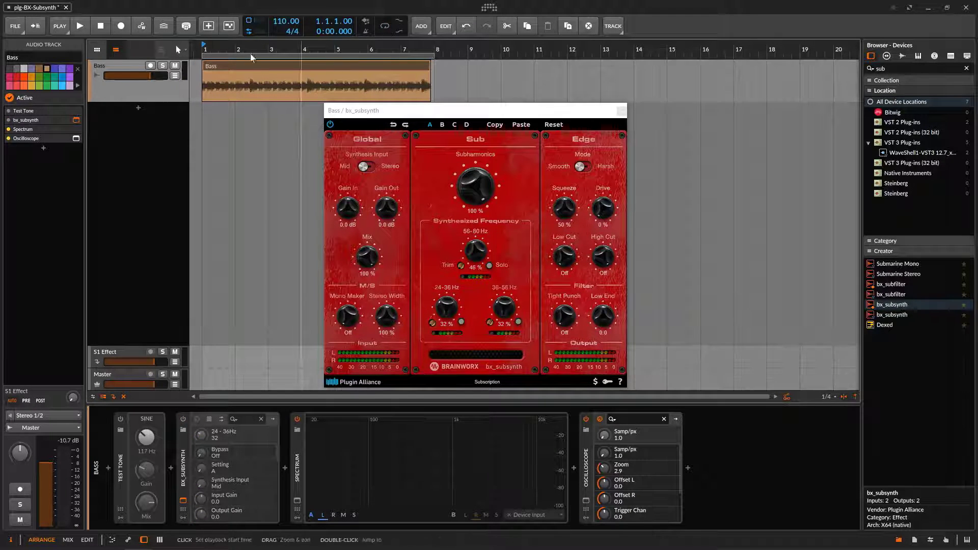
pyautogui.click(82, 29)
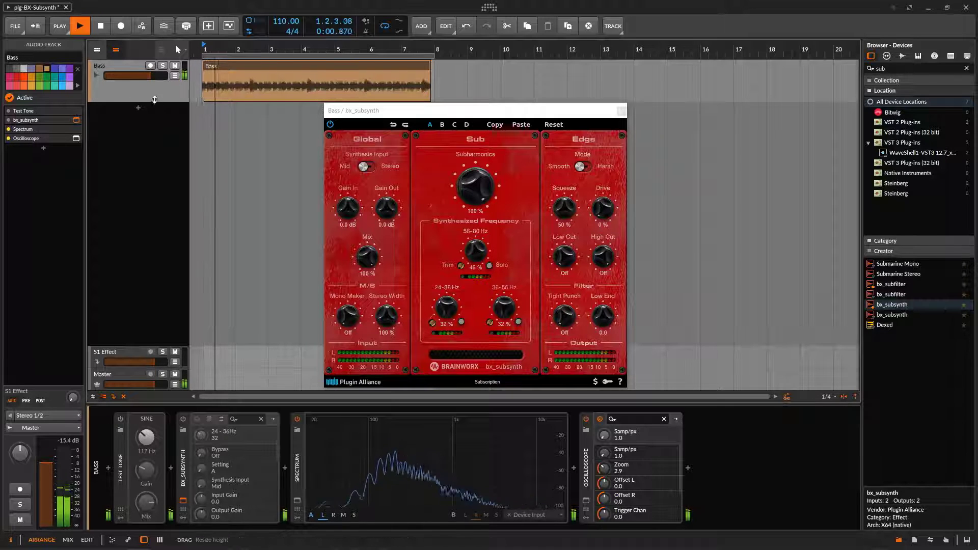
# Step: Make the Bass track taller and move the bx_subsynth window clear of the bass clip
pyautogui.moveTo(154, 102); pyautogui.dragTo(154, 107)
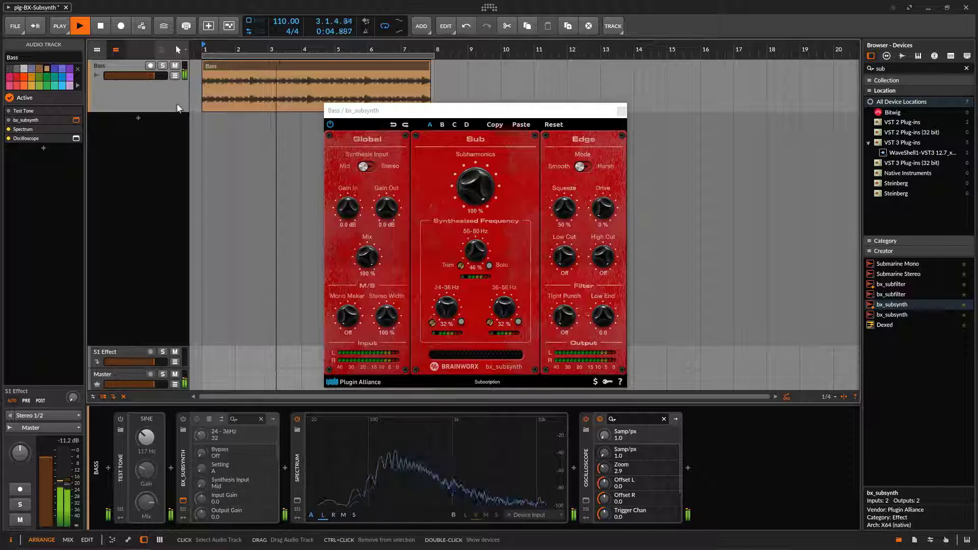
pyautogui.moveTo(444, 117); pyautogui.dragTo(578, 88)
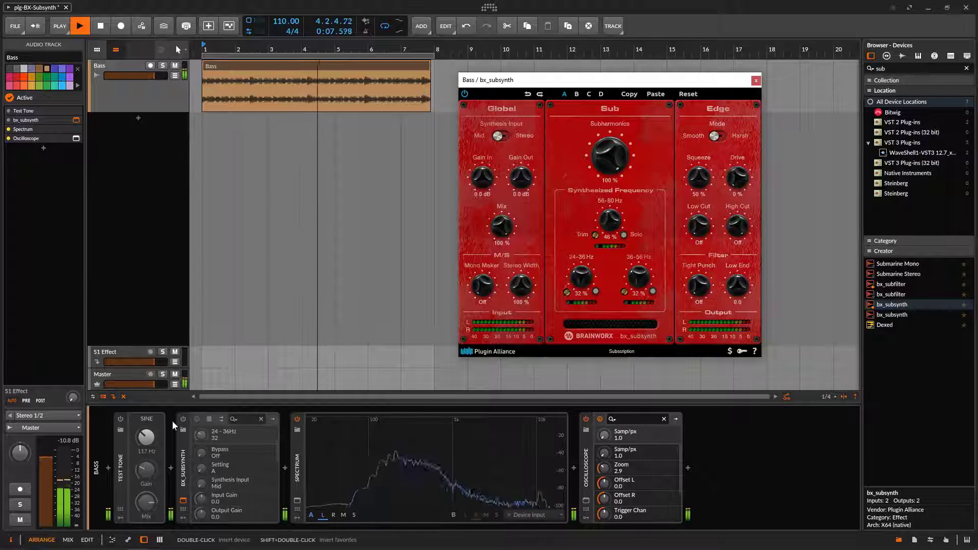
# Step: Replace bx_subsynth on the Bass track with a fresh instance and raise its Subharmonics to 100 %
pyautogui.moveTo(609, 155); pyautogui.dragTo(610, 183)
pyautogui.moveTo(892, 311); pyautogui.dragTo(188, 475)
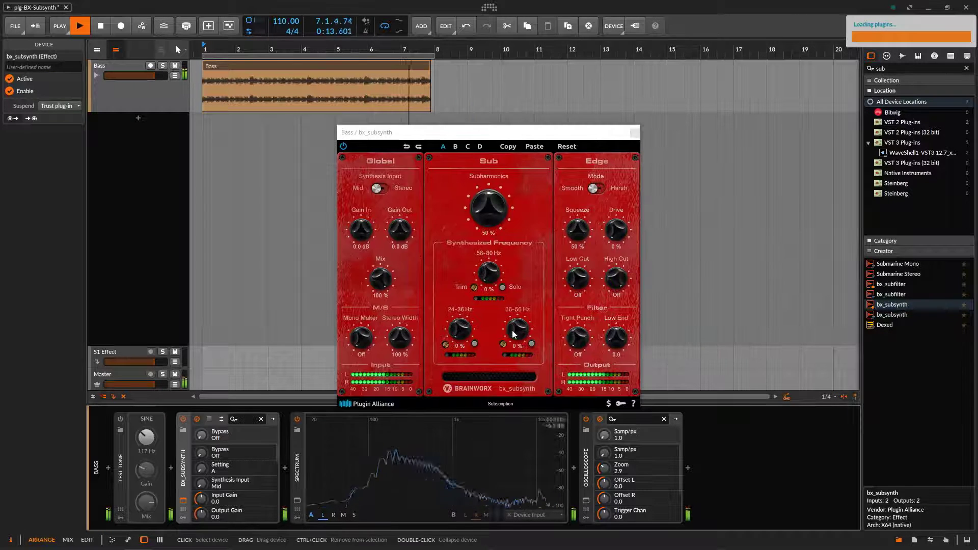
pyautogui.moveTo(520, 134); pyautogui.dragTo(622, 110)
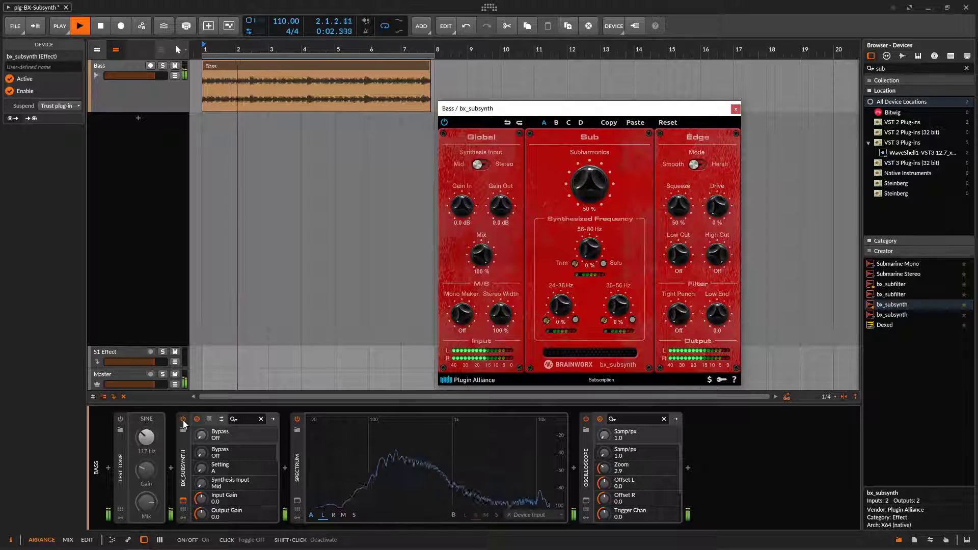
pyautogui.moveTo(612, 177); pyautogui.dragTo(621, 163)
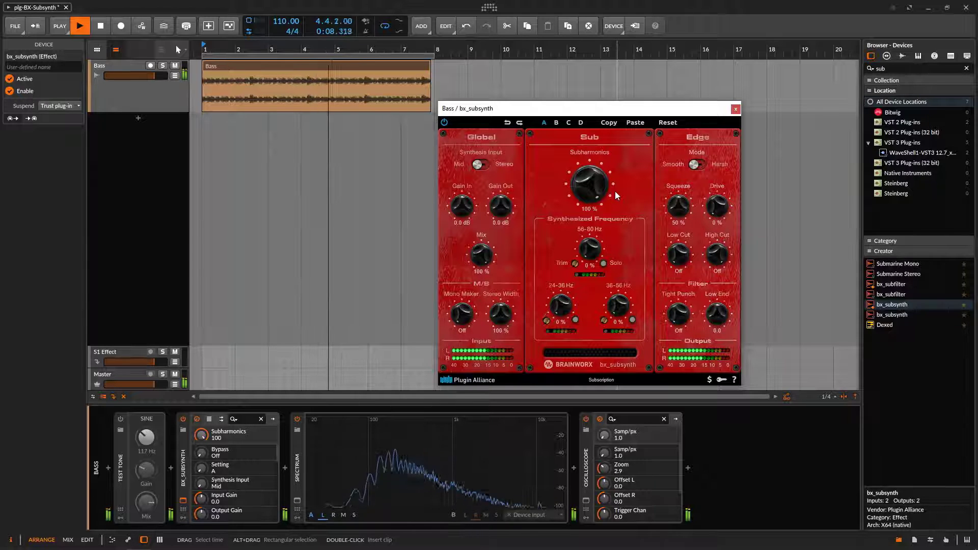
# Step: Try an input gain of 8.2 dB, then bring Gain In back to -0.2 dB
pyautogui.moveTo(462, 210); pyautogui.dragTo(458, 189)
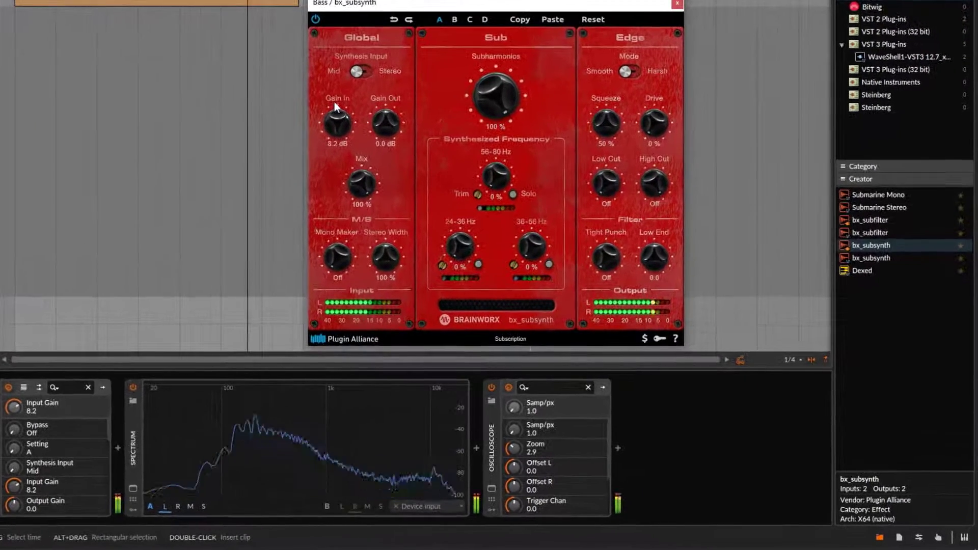
pyautogui.scroll(1, 336, 113)
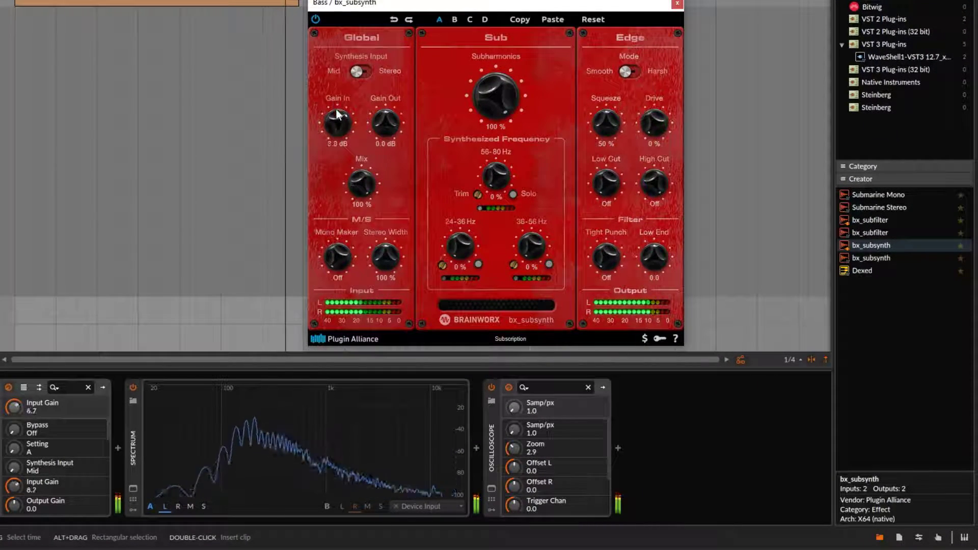
pyautogui.moveTo(336, 113); pyautogui.dragTo(339, 134)
pyautogui.scroll(1, 338, 129)
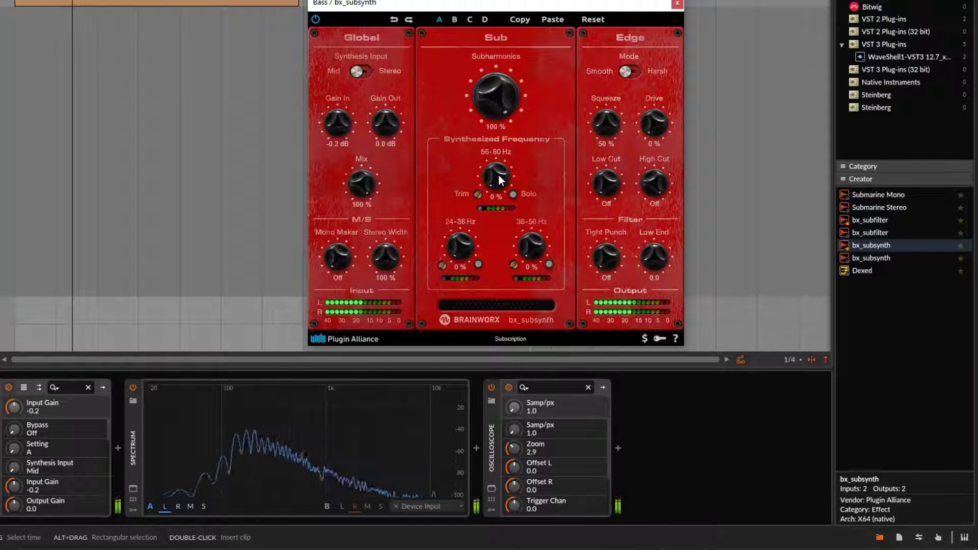
# Step: Set the synthesized bands to 44 % for 24–36 Hz, 43 % for 36–56 Hz and 52 % for 56–80 Hz on the bass
pyautogui.moveTo(493, 26); pyautogui.dragTo(492, 6)
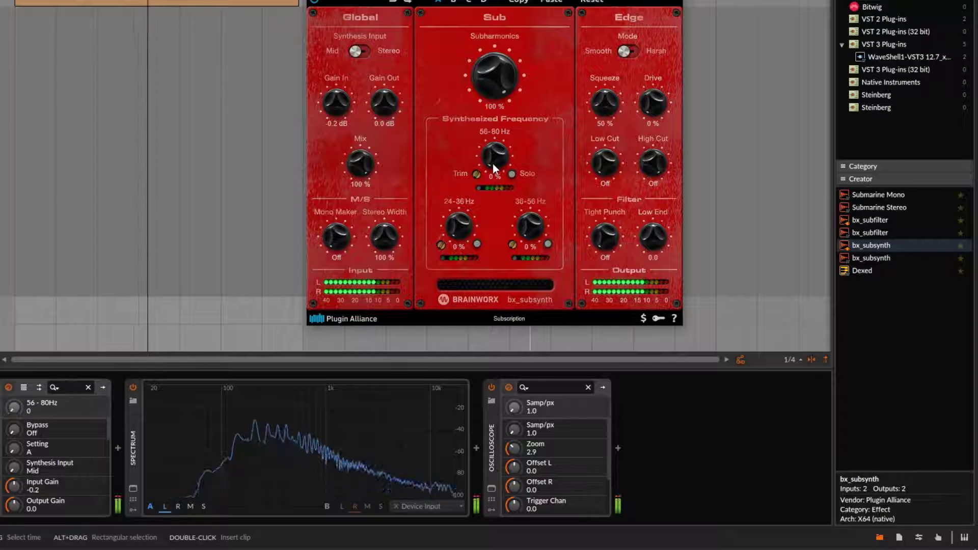
pyautogui.moveTo(488, 154); pyautogui.dragTo(482, 108)
pyautogui.moveTo(459, 224); pyautogui.dragTo(451, 195)
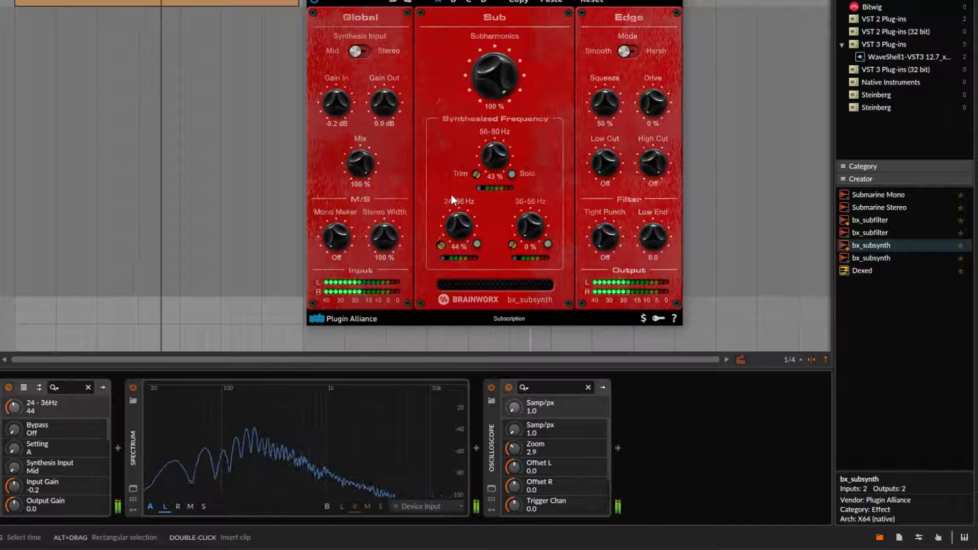
pyautogui.moveTo(524, 234)
pyautogui.mouseDown()
pyautogui.moveTo(520, 179)
pyautogui.moveTo(518, 227)
pyautogui.moveTo(529, 225)
pyautogui.mouseUp()
pyautogui.moveTo(489, 160); pyautogui.dragTo(493, 150)
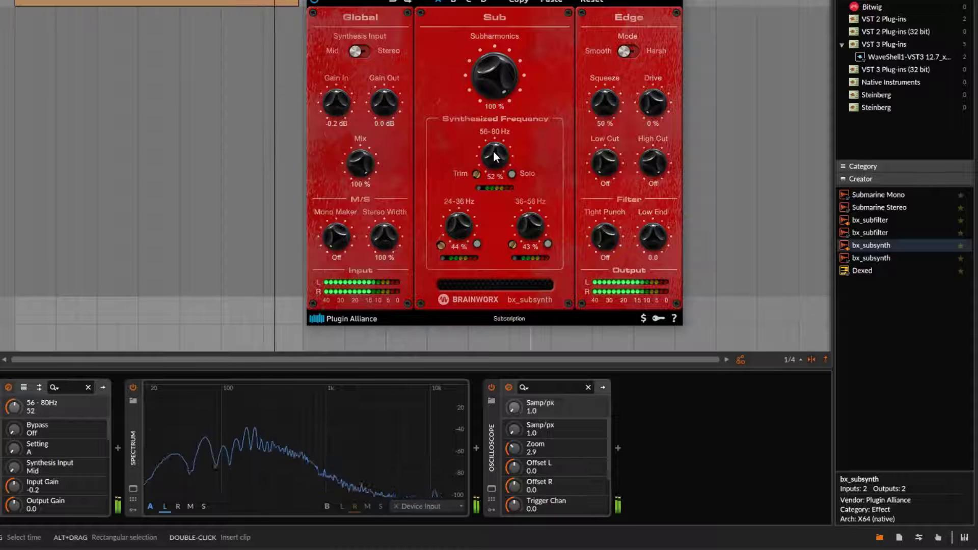
# Step: Try 50 % for the 56–80 Hz band and 47 % for the 36–56 Hz band at full Subharmonics
pyautogui.moveTo(533, 219); pyautogui.dragTo(530, 225)
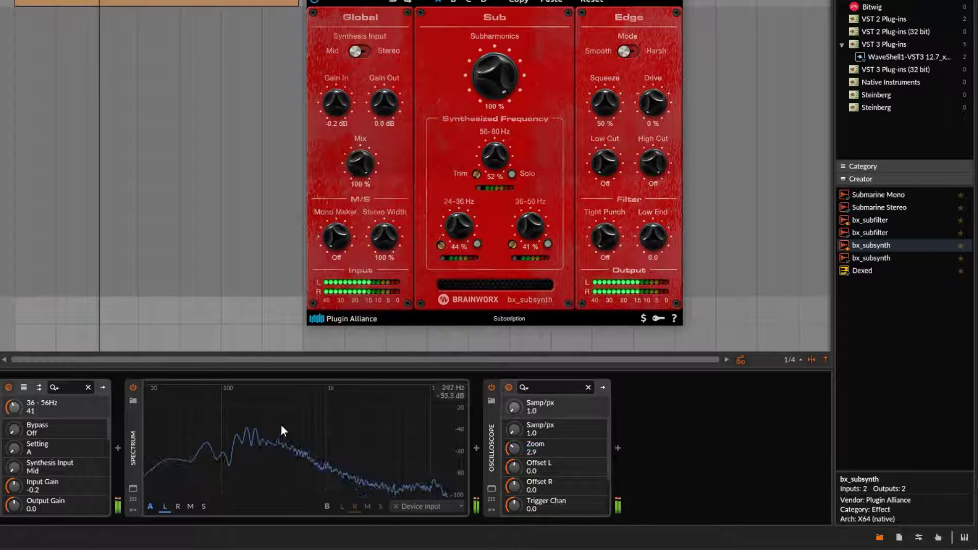
pyautogui.moveTo(497, 157); pyautogui.dragTo(503, 179)
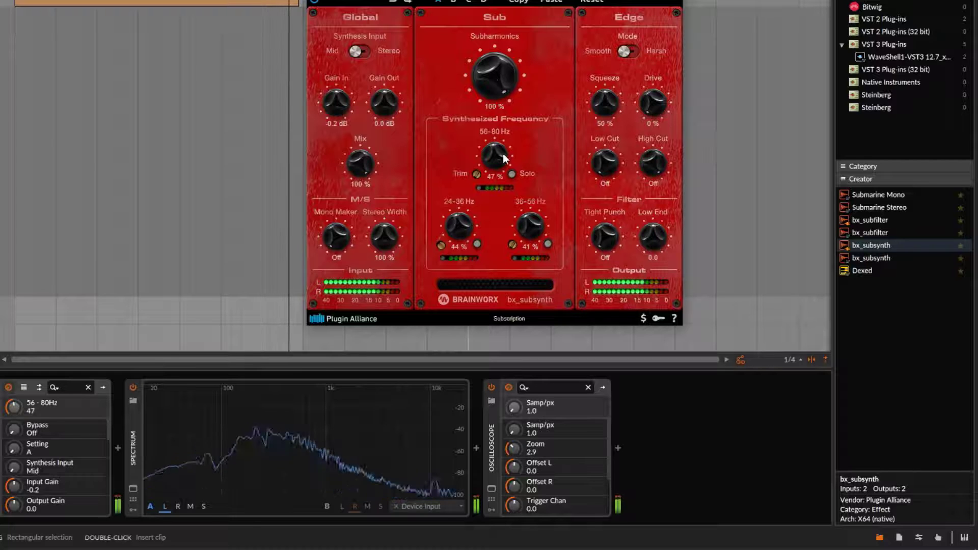
pyautogui.scroll(3, 510, 166)
pyautogui.scroll(6, 529, 227)
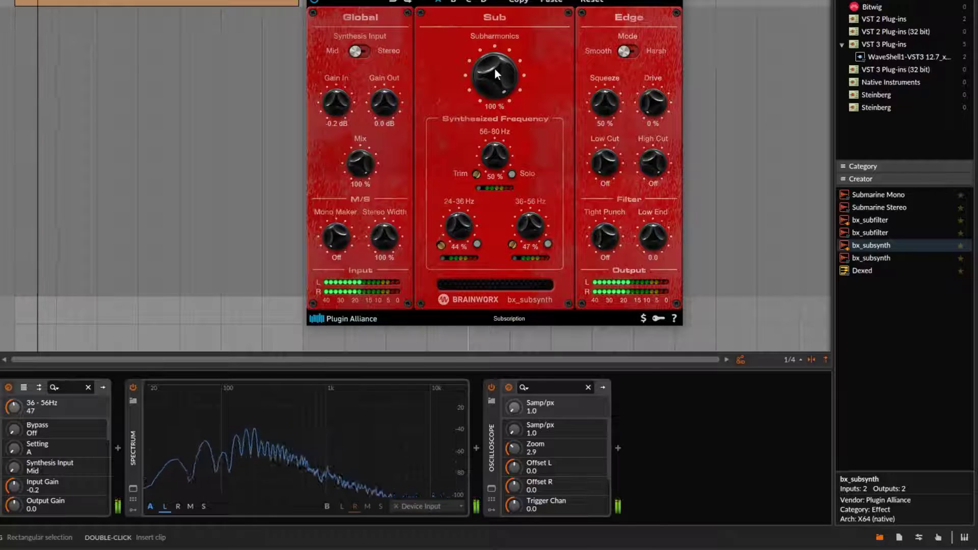
pyautogui.moveTo(491, 65); pyautogui.dragTo(505, 26)
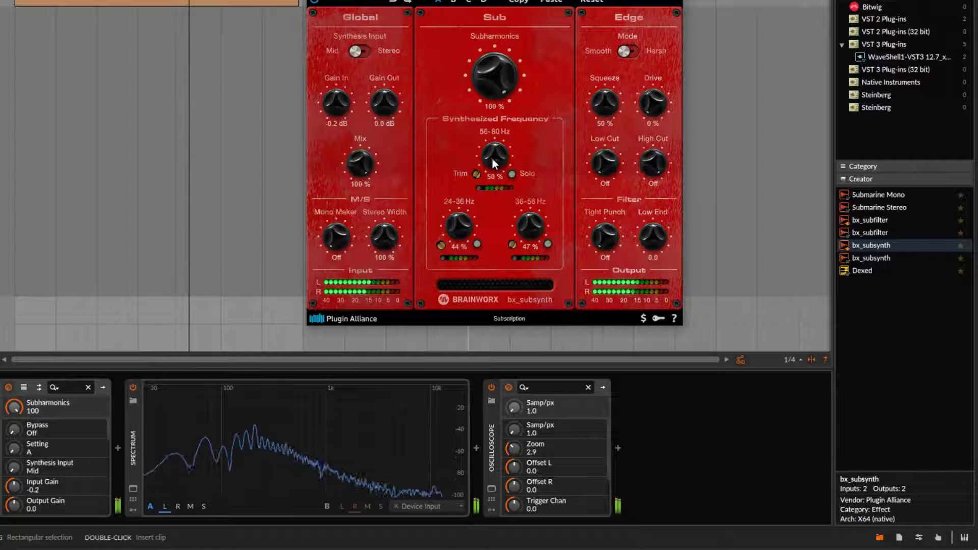
# Step: Set the 56–80, 24–36 and 36–56 Hz bands to 70, 62 and 61 %, and trim the lowest to 5.9 dB and the highest to 3.7 dB
pyautogui.moveTo(493, 163); pyautogui.dragTo(488, 133)
pyautogui.moveTo(459, 228); pyautogui.dragTo(463, 218)
pyautogui.moveTo(515, 254); pyautogui.dragTo(512, 245)
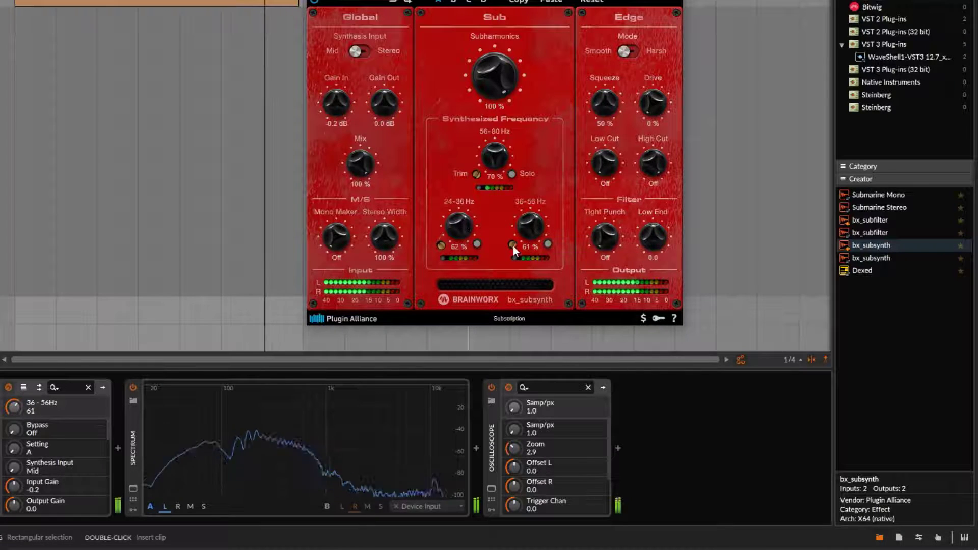
pyautogui.moveTo(442, 244); pyautogui.dragTo(447, 255)
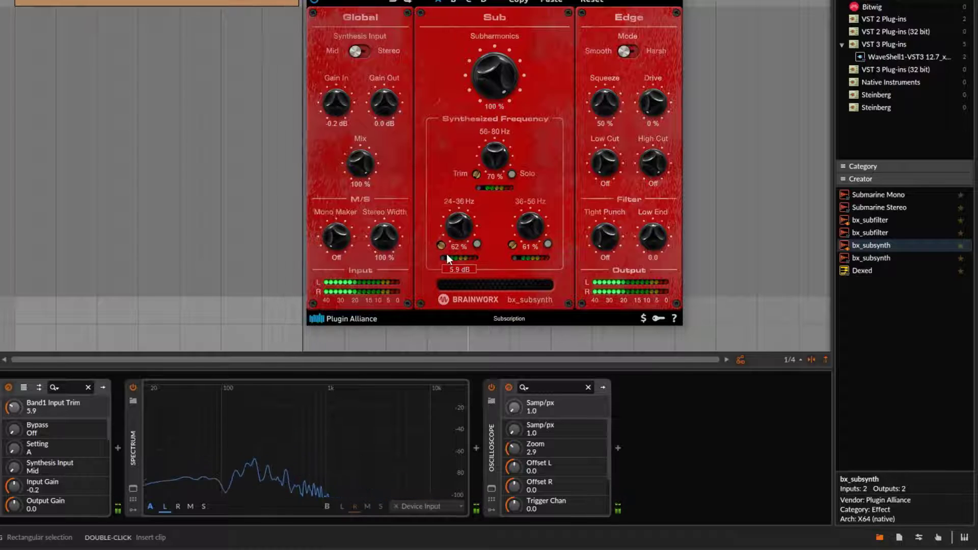
pyautogui.moveTo(480, 171); pyautogui.dragTo(474, 151)
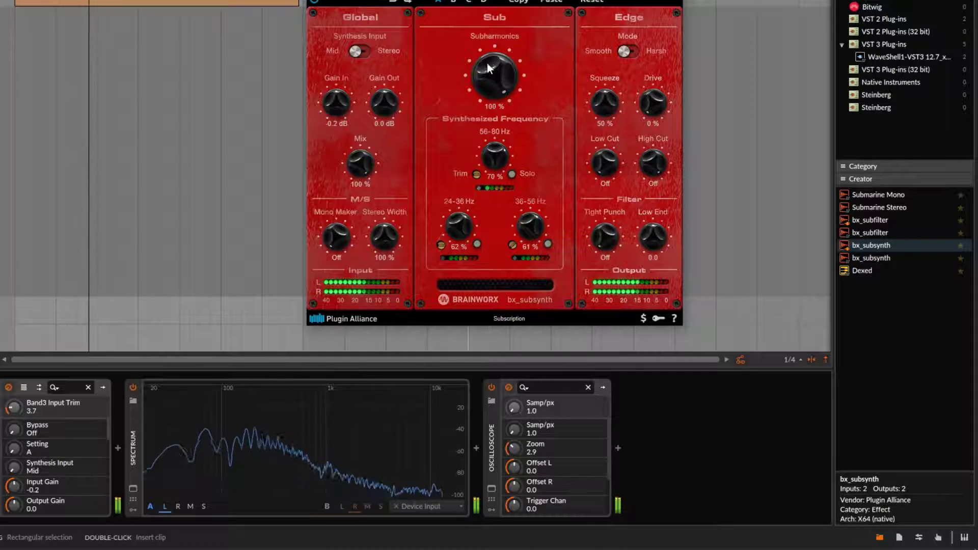
# Step: Compare the bass with and without synthesized sub by switching Subharmonics between 0 % and 100 % twice, ending at 100 %
pyautogui.moveTo(493, 64); pyautogui.dragTo(524, 337)
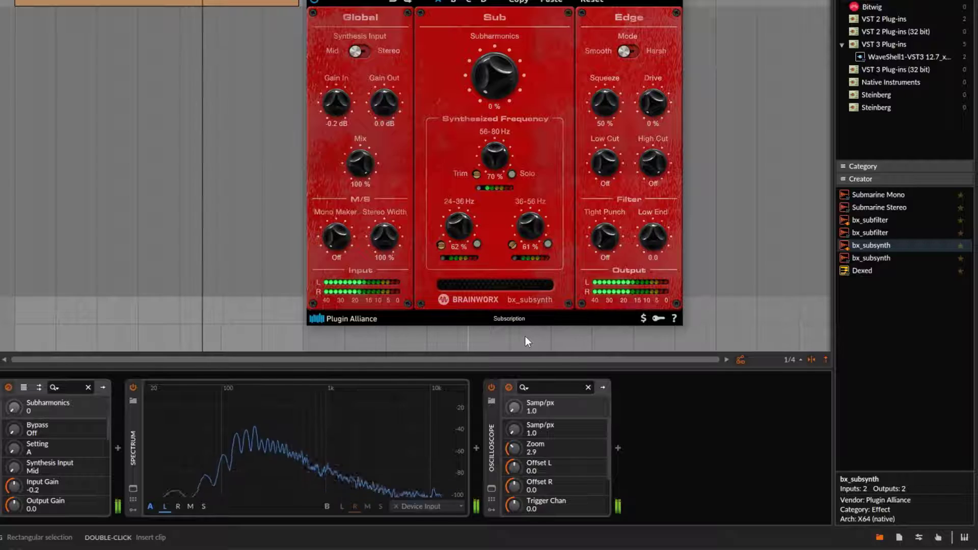
pyautogui.moveTo(524, 336); pyautogui.dragTo(524, 10)
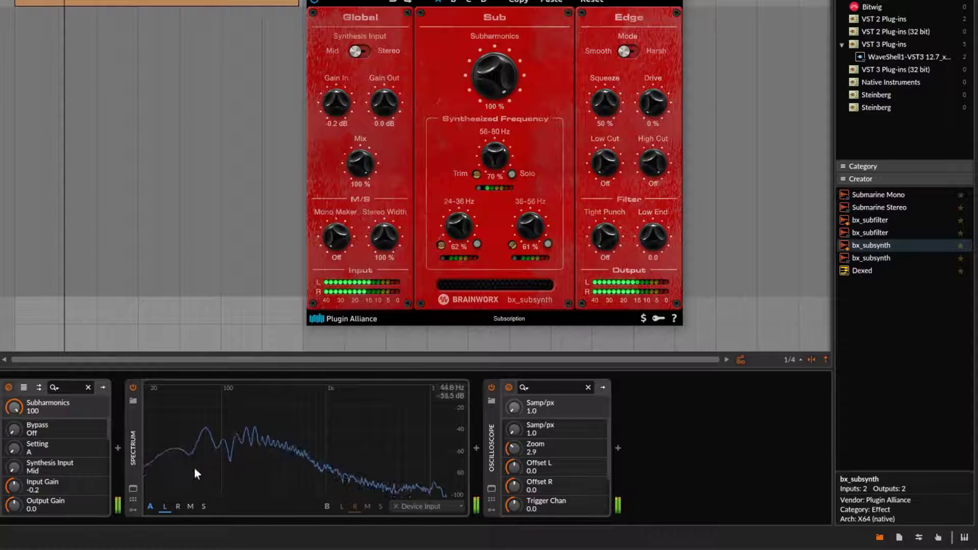
pyautogui.moveTo(489, 66); pyautogui.dragTo(525, 315)
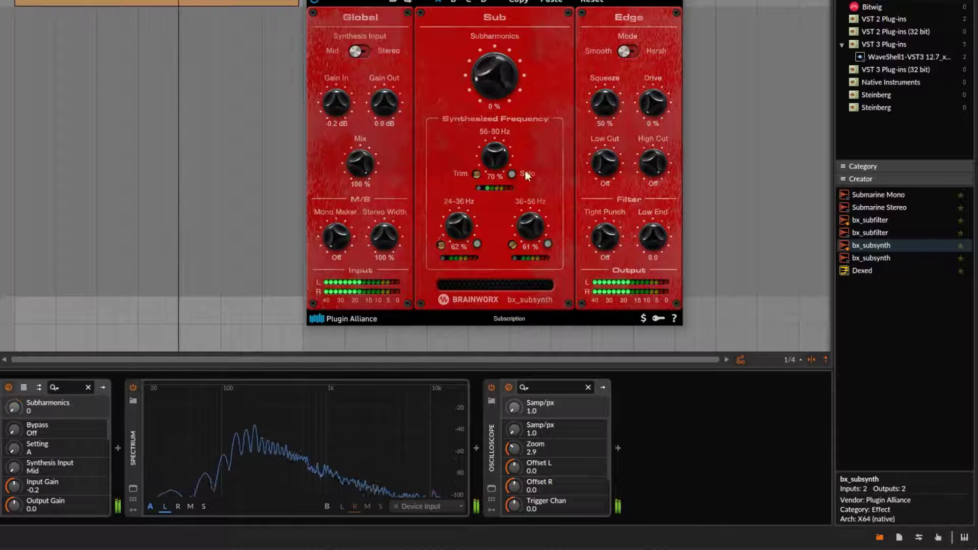
pyautogui.moveTo(524, 174); pyautogui.dragTo(520, 48)
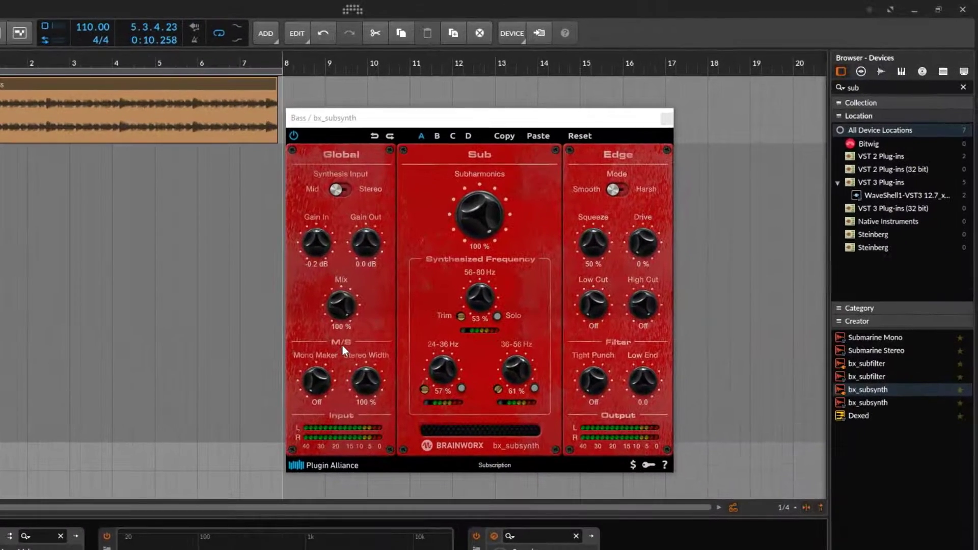
# Step: Raise Mono Maker to 442 Hz and play the bass loop from the start
pyautogui.click(316, 381)
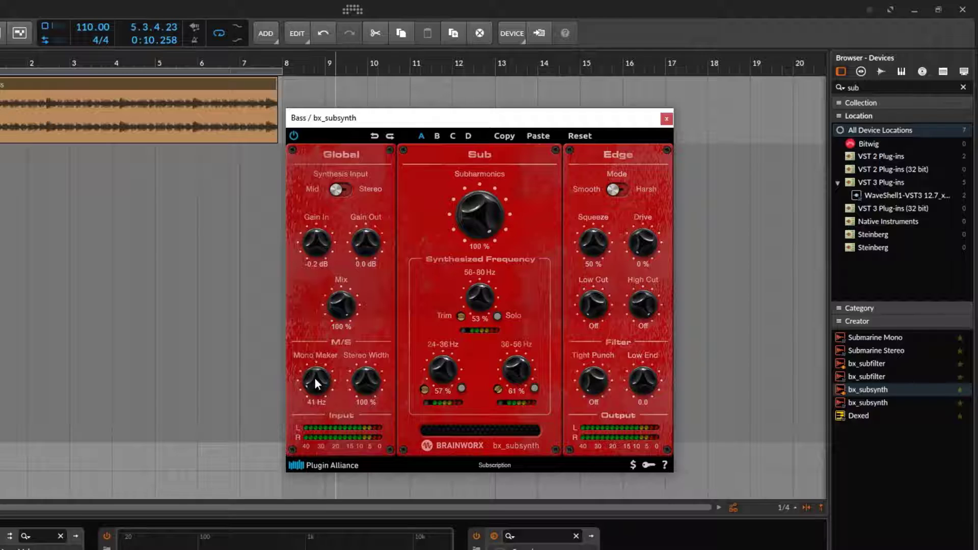
pyautogui.moveTo(314, 377); pyautogui.dragTo(313, 351)
pyautogui.press('space')
pyautogui.press('space')
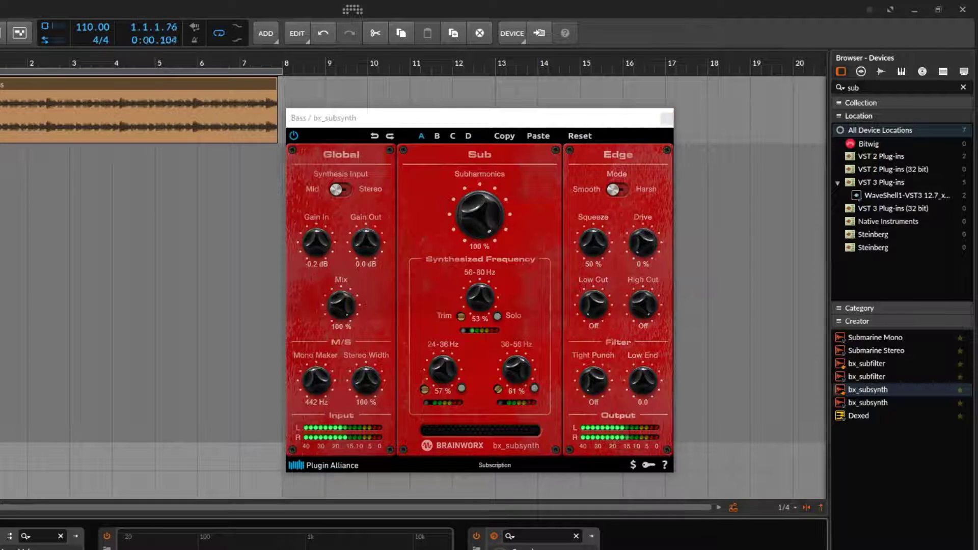
# Step: Try Mono Maker at 3.46 kHz and 2.09 kHz on the playing bass, and return it to Off
pyautogui.moveTo(320, 393); pyautogui.dragTo(315, 357)
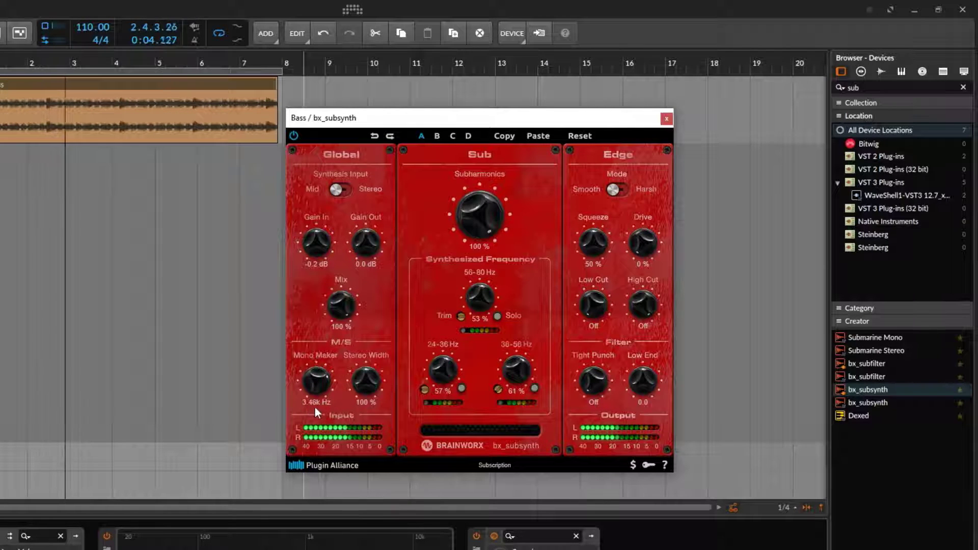
pyautogui.doubleClick(313, 380)
pyautogui.moveTo(313, 380); pyautogui.dragTo(326, 404)
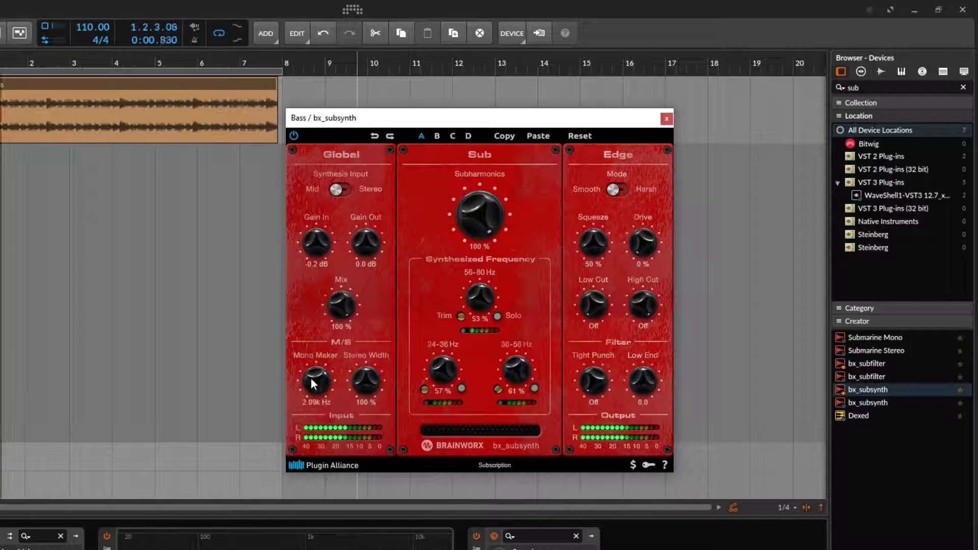
pyautogui.moveTo(312, 383); pyautogui.dragTo(310, 327)
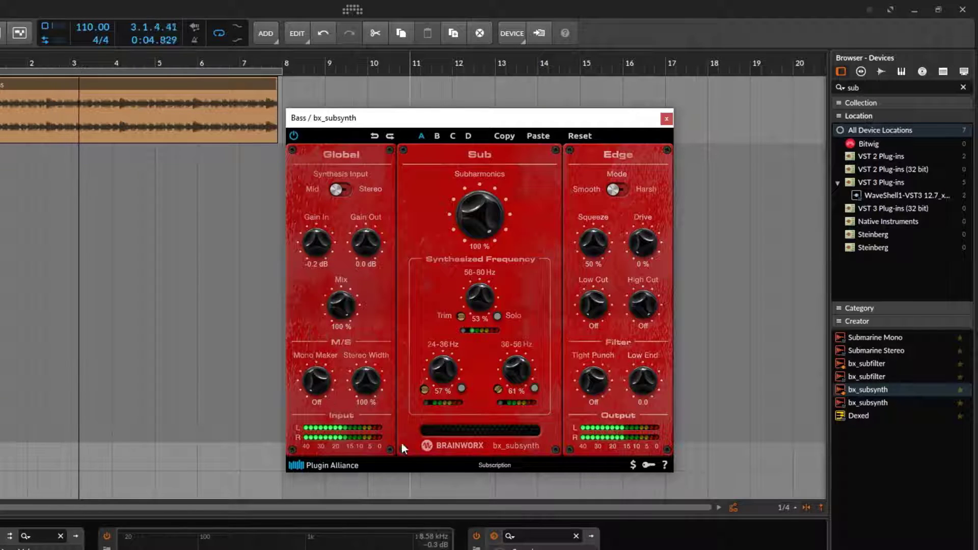
# Step: Try narrowing the Stereo Width to its minimum on the bass and reset it to 100 %
pyautogui.moveTo(369, 399); pyautogui.dragTo(401, 520)
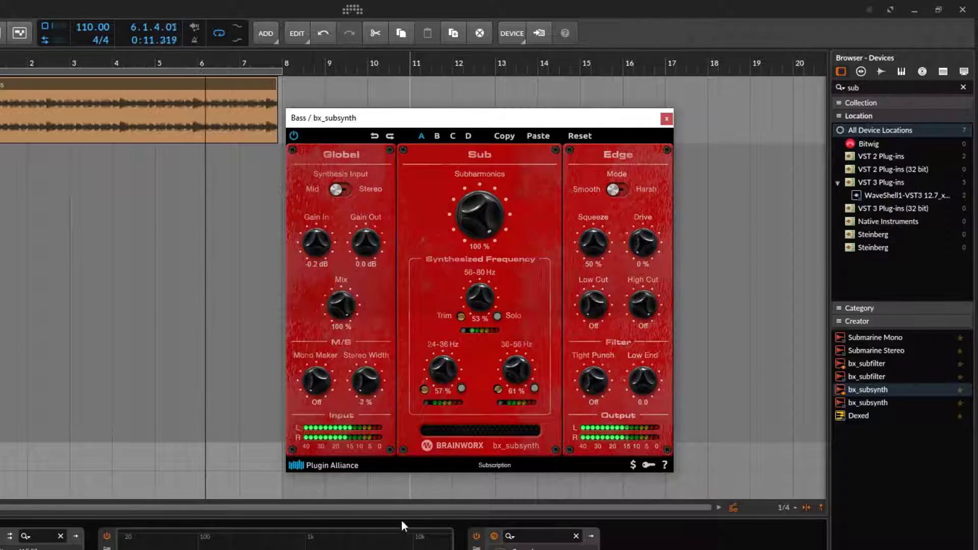
pyautogui.doubleClick(365, 386)
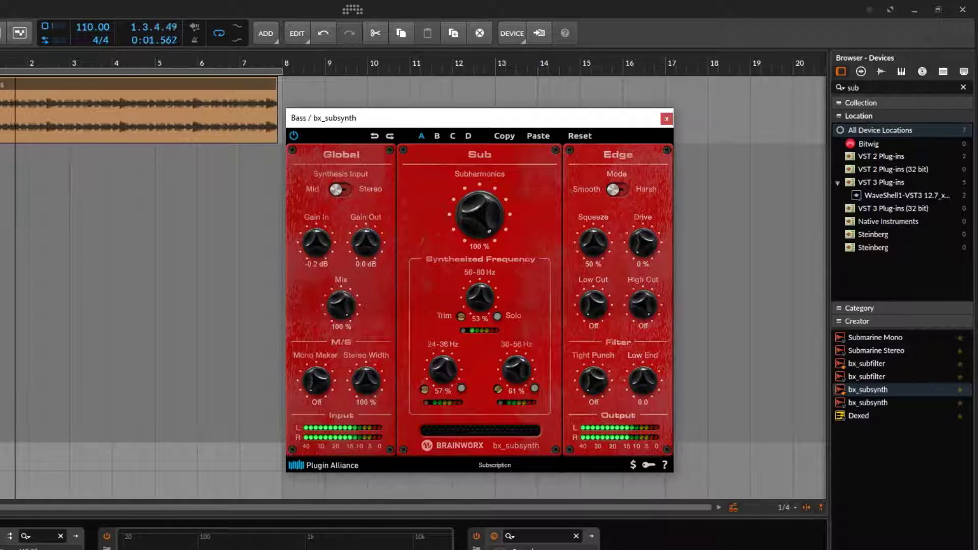
pyautogui.click(630, 224)
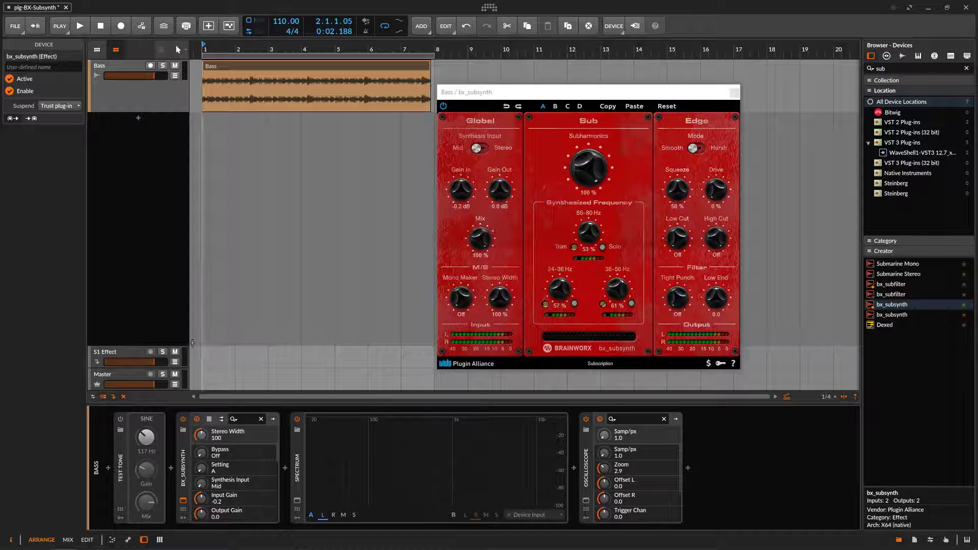
# Step: Activate the sine Test Tone ahead of bx_subsynth at 176 Hz and raise its gain
pyautogui.click(121, 419)
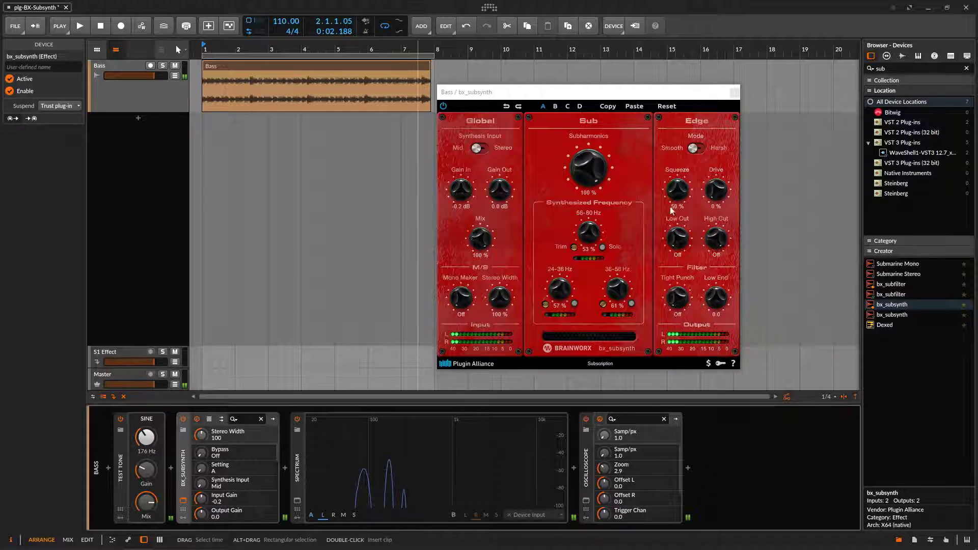
pyautogui.click(594, 170)
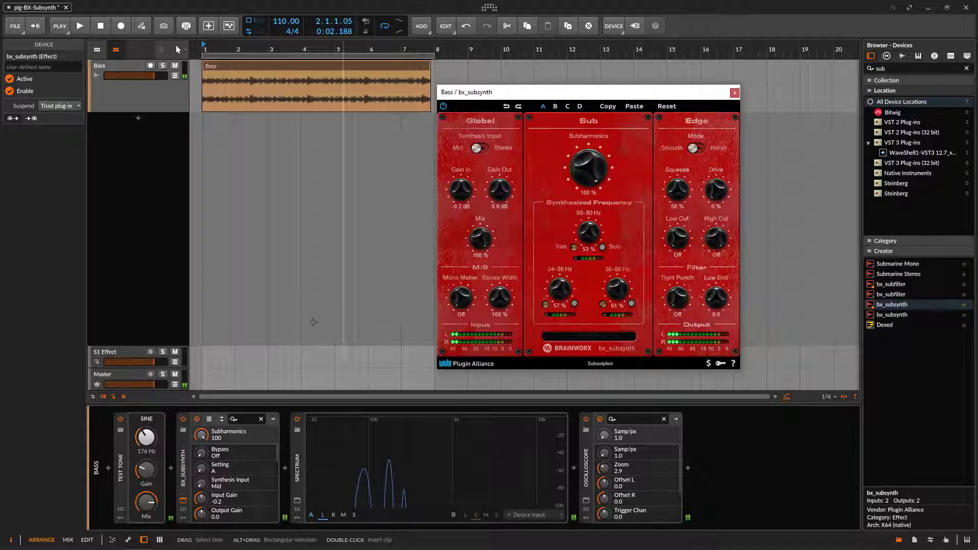
pyautogui.click(145, 469)
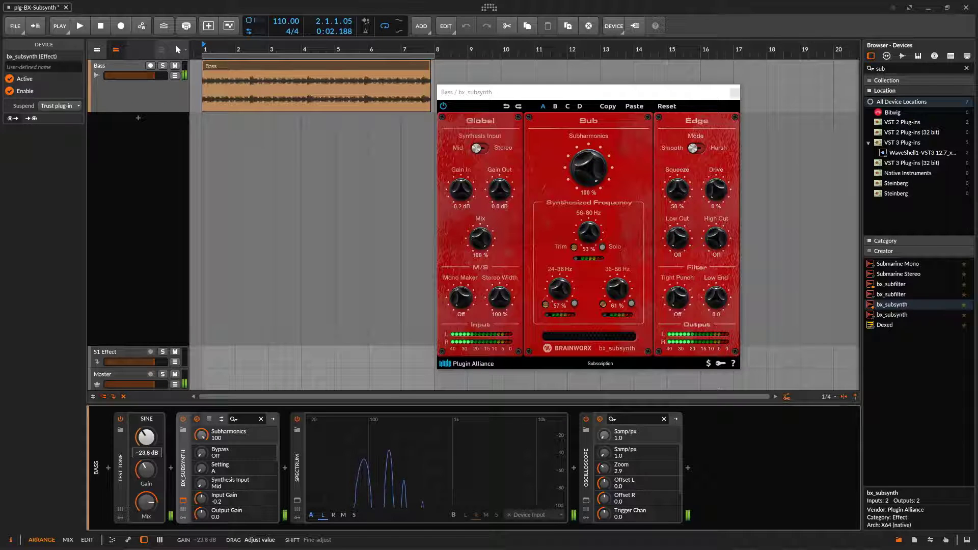
pyautogui.moveTo(145, 469); pyautogui.dragTo(145, 466)
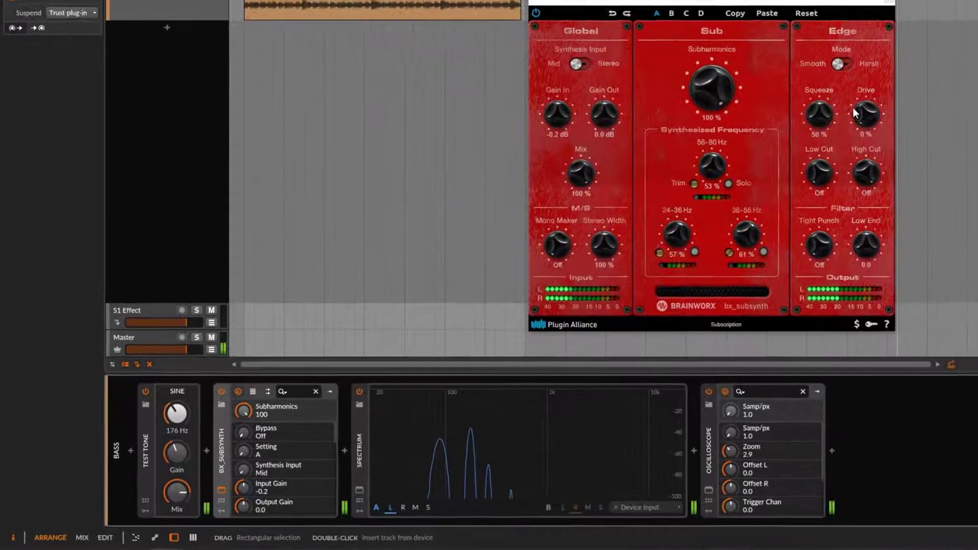
# Step: Raise both Drive and Squeeze in the Edge section to 100 % on the test tone
pyautogui.moveTo(681, 189); pyautogui.dragTo(683, 162)
pyautogui.moveTo(844, 71); pyautogui.dragTo(891, 21)
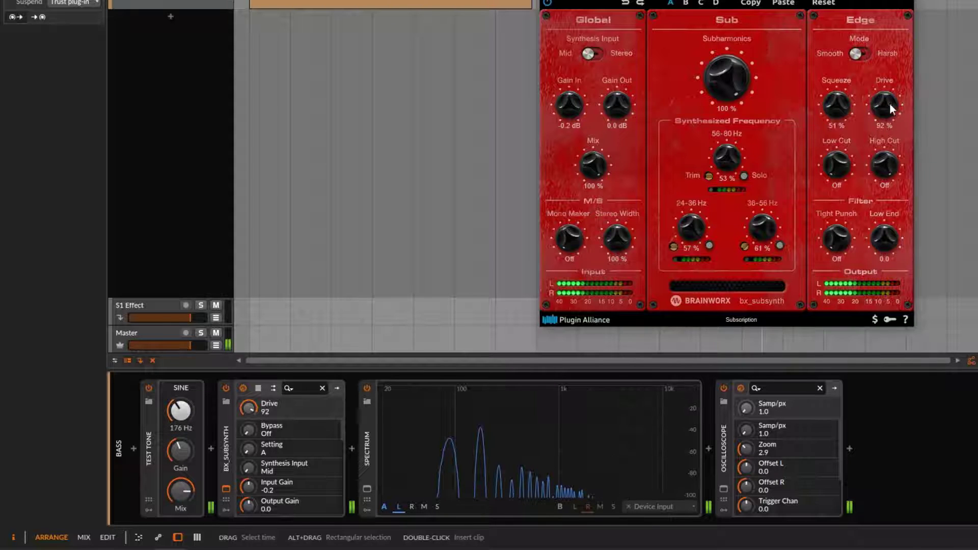
pyautogui.moveTo(885, 108); pyautogui.dragTo(887, 86)
pyautogui.moveTo(836, 107); pyautogui.dragTo(840, 52)
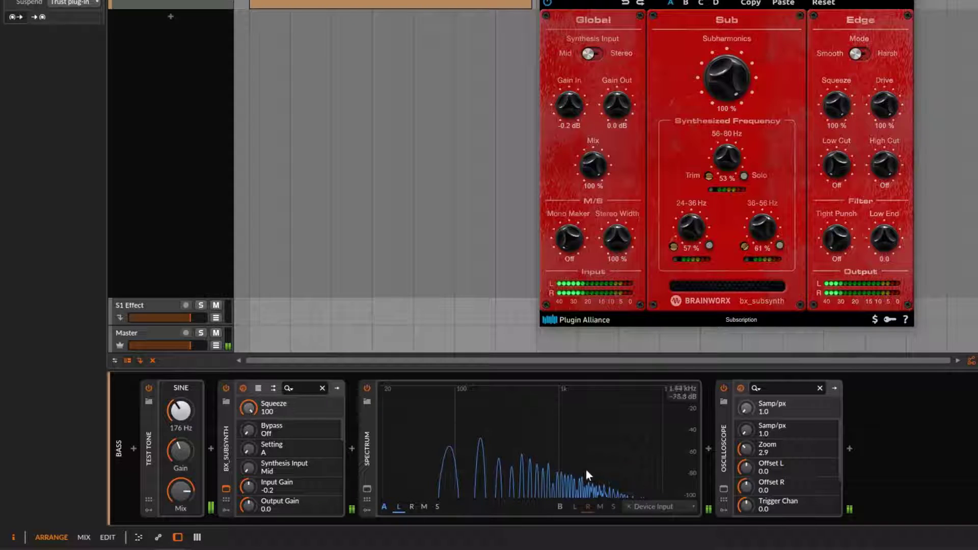
# Step: Try Squeeze at 20 %, restore it to 100 %, and raise the Test Tone's gain further
pyautogui.moveTo(836, 105); pyautogui.dragTo(815, 216)
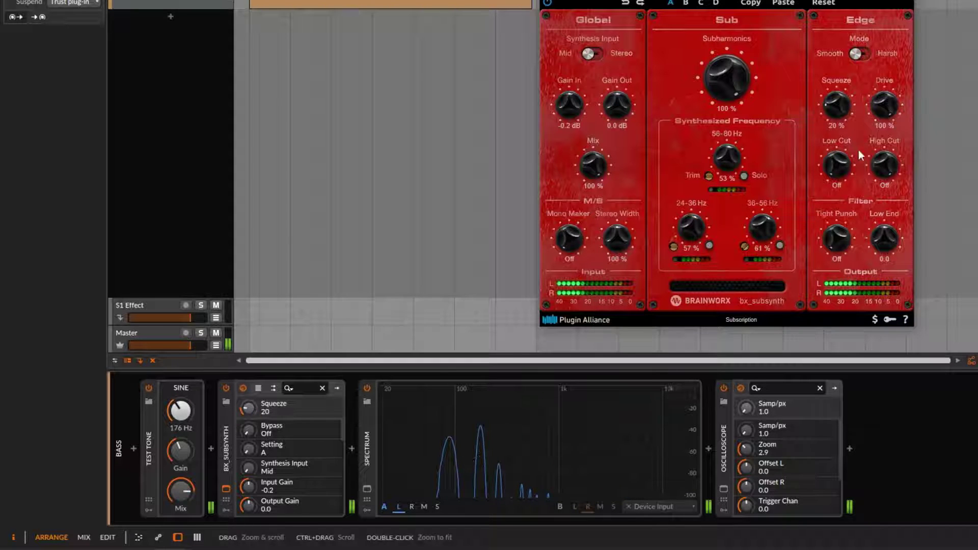
pyautogui.moveTo(839, 109); pyautogui.dragTo(844, 24)
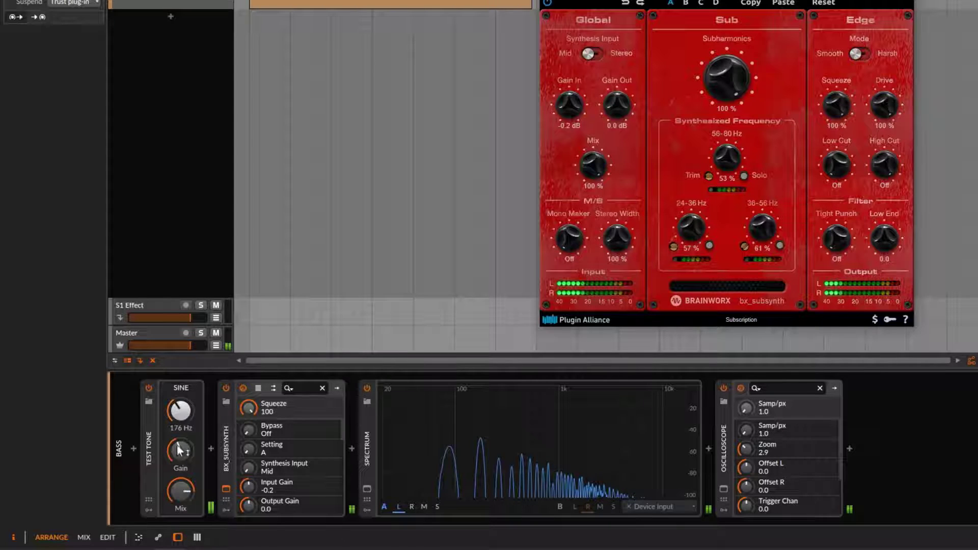
pyautogui.moveTo(198, 466); pyautogui.dragTo(197, 444)
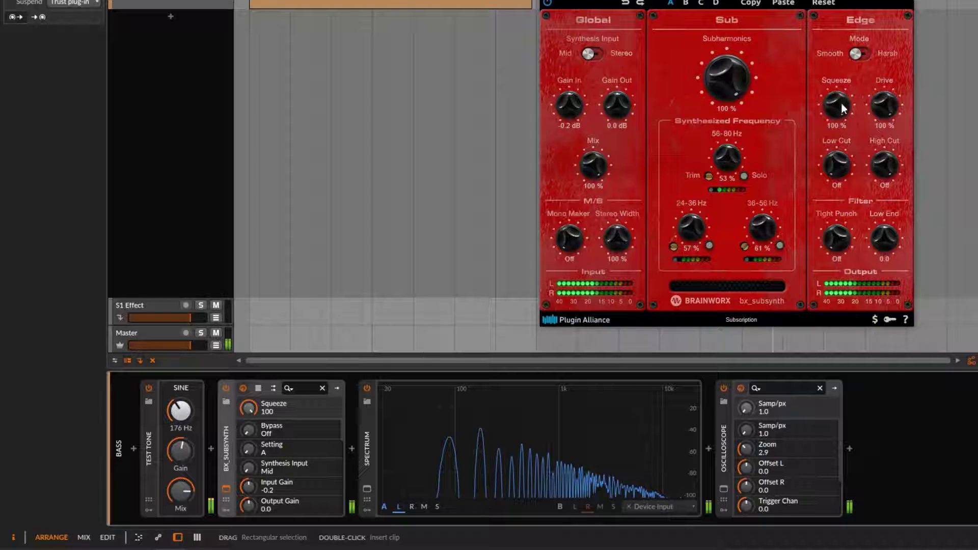
pyautogui.moveTo(841, 103); pyautogui.dragTo(849, 50)
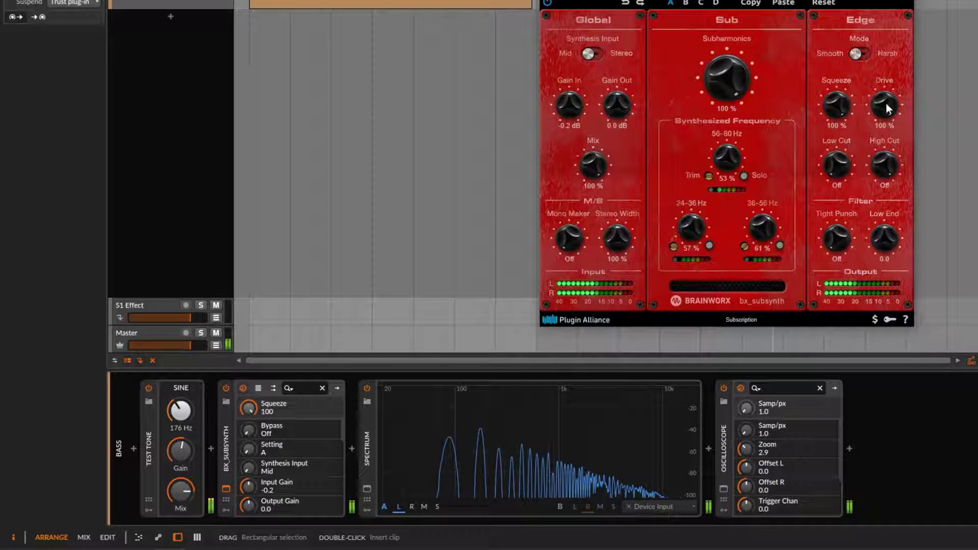
# Step: Lower the Edge section's Drive to 15 % and its Squeeze to 32 %
pyautogui.click(881, 121)
pyautogui.moveTo(840, 105); pyautogui.dragTo(851, 146)
pyautogui.moveTo(881, 107); pyautogui.dragTo(898, 240)
pyautogui.moveTo(838, 105); pyautogui.dragTo(851, 163)
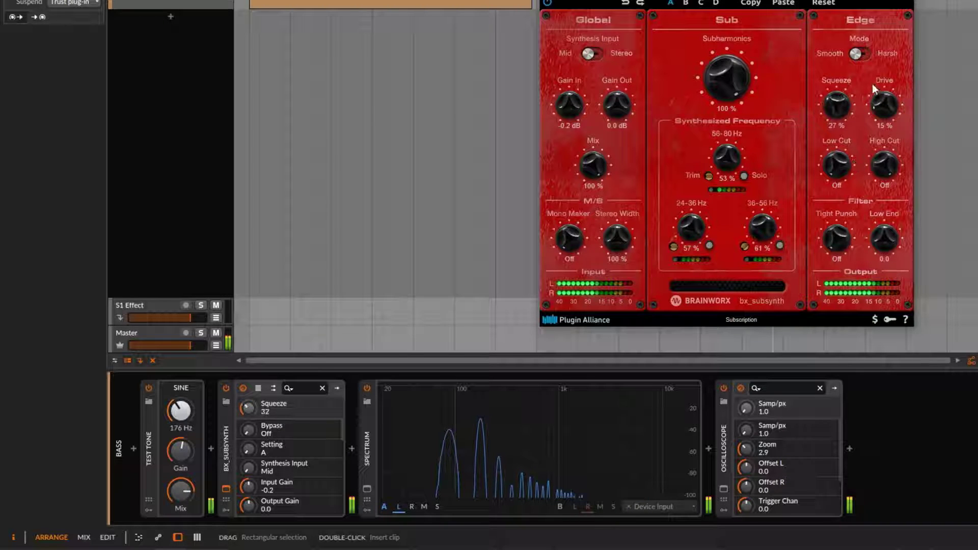
# Step: Switch the Edge mode to Harsh and raise Drive and Squeeze to 100 %
pyautogui.click(864, 53)
pyautogui.moveTo(880, 122); pyautogui.dragTo(881, 15)
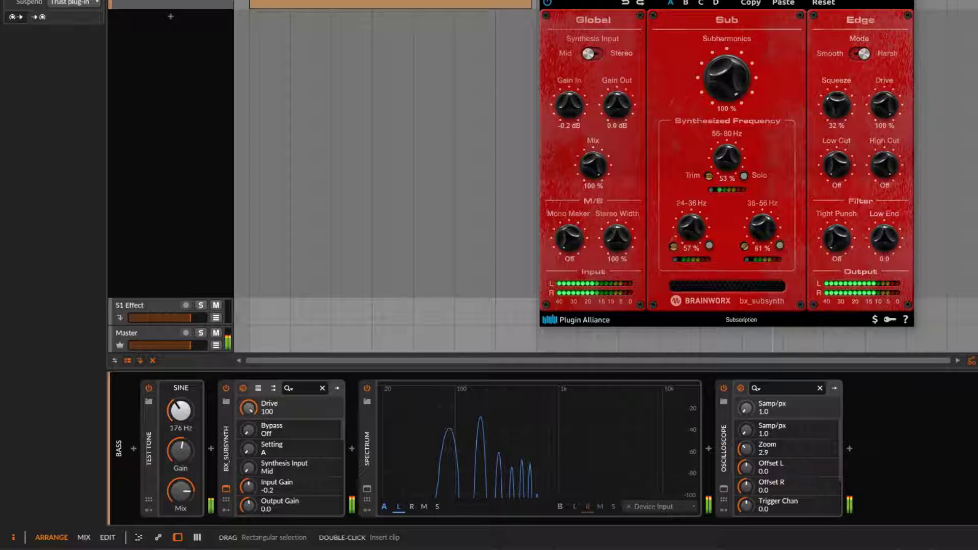
pyautogui.moveTo(845, 86); pyautogui.dragTo(842, 17)
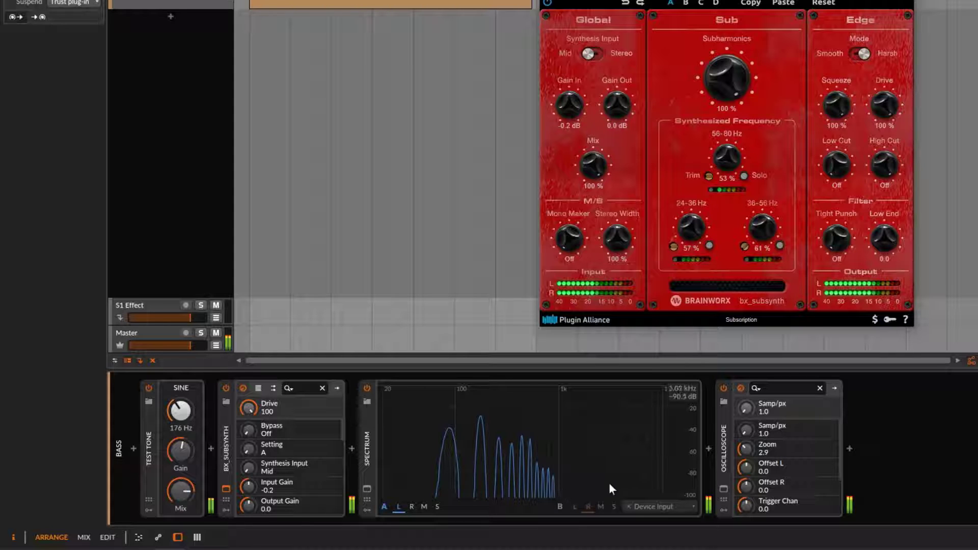
# Step: Set the Test Tone to 149 Hz and compare the Smooth and Harsh modes, ending on Harsh with Squeeze at 87 % and Drive at about 80 %
pyautogui.moveTo(180, 410)
pyautogui.mouseDown()
pyautogui.moveTo(180, 376)
pyautogui.moveTo(180, 406)
pyautogui.mouseUp()
pyautogui.click(858, 54)
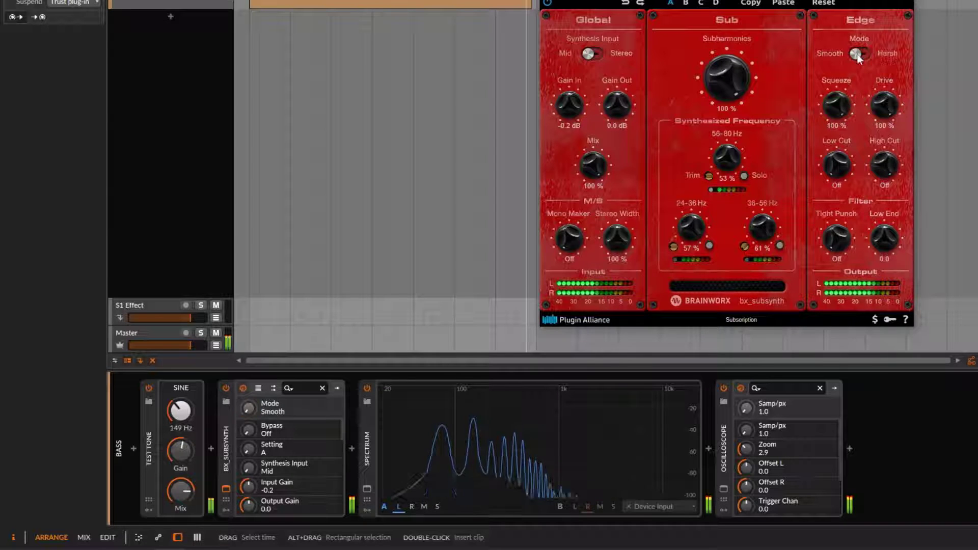
pyautogui.click(863, 56)
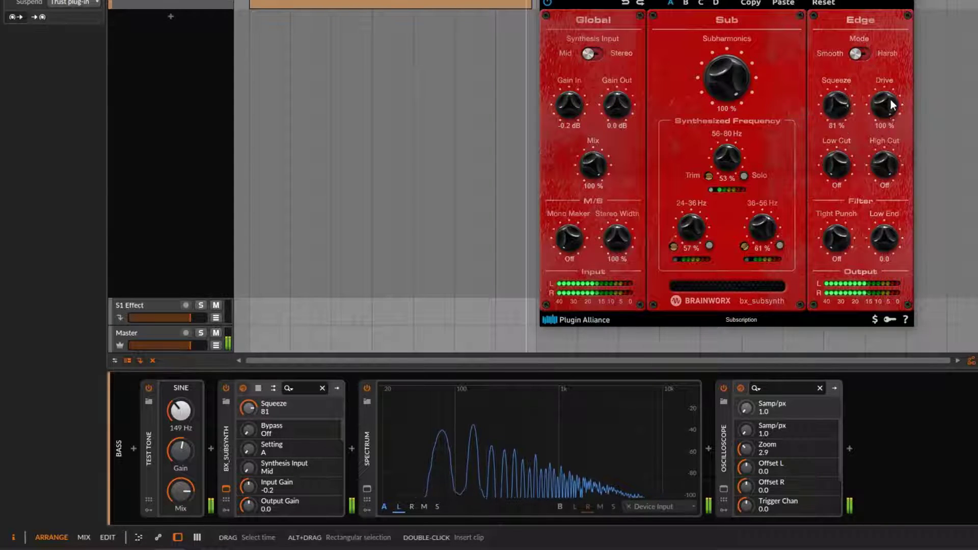
pyautogui.moveTo(843, 110); pyautogui.dragTo(886, 90)
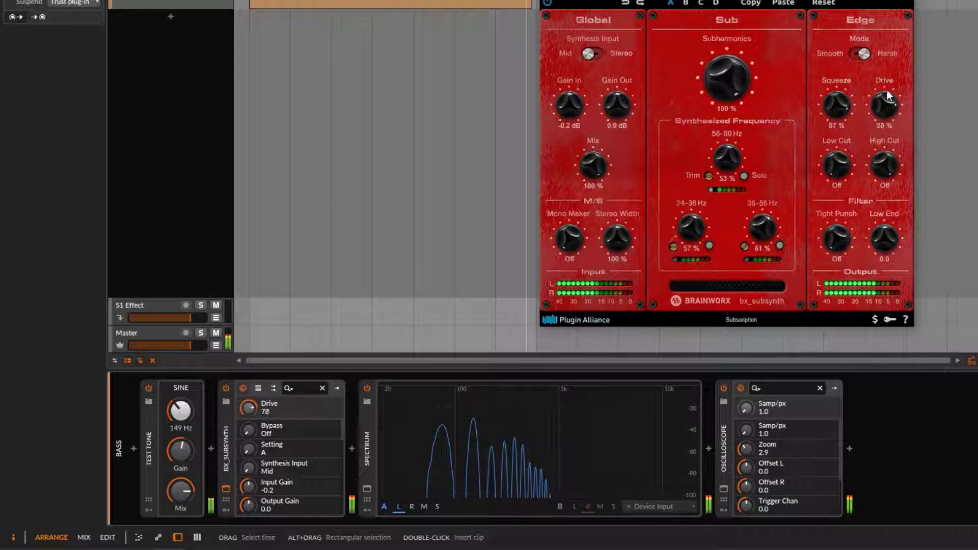
# Step: Compare the Smooth and Harsh modes at different Squeeze and Drive amounts, ending on Smooth with Squeeze at 39 % and Drive at 100 %
pyautogui.click(862, 55)
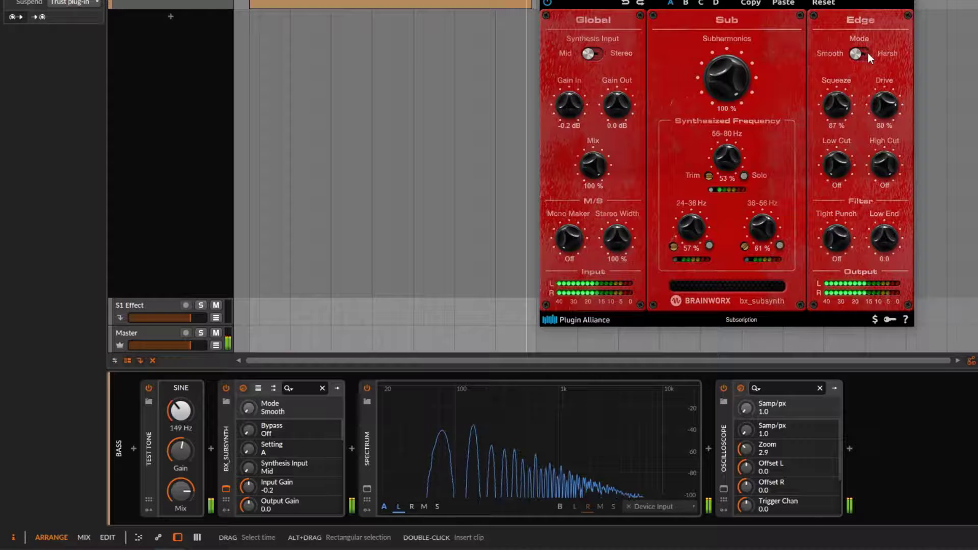
pyautogui.moveTo(839, 105); pyautogui.dragTo(845, 86)
pyautogui.moveTo(887, 112); pyautogui.dragTo(902, 157)
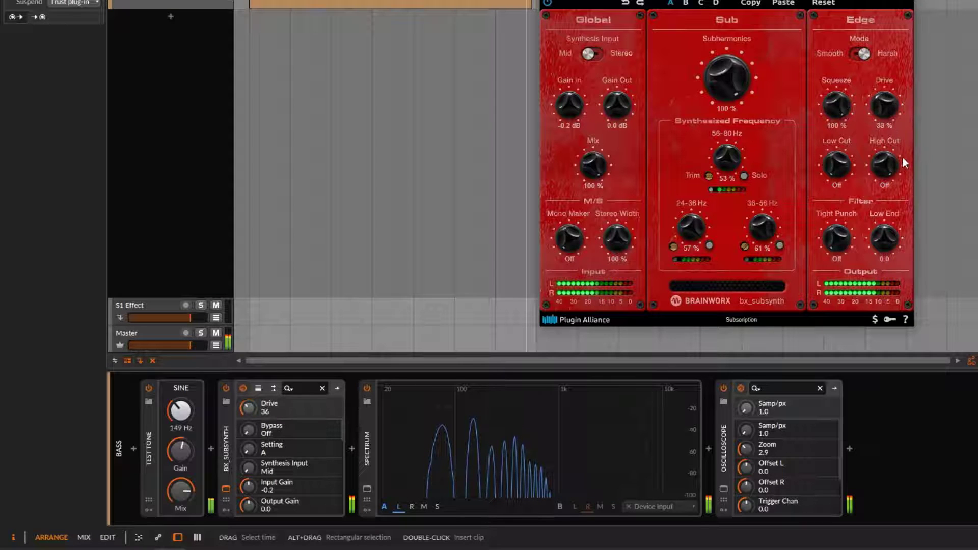
pyautogui.moveTo(857, 98); pyautogui.dragTo(857, 153)
pyautogui.moveTo(883, 111); pyautogui.dragTo(895, 81)
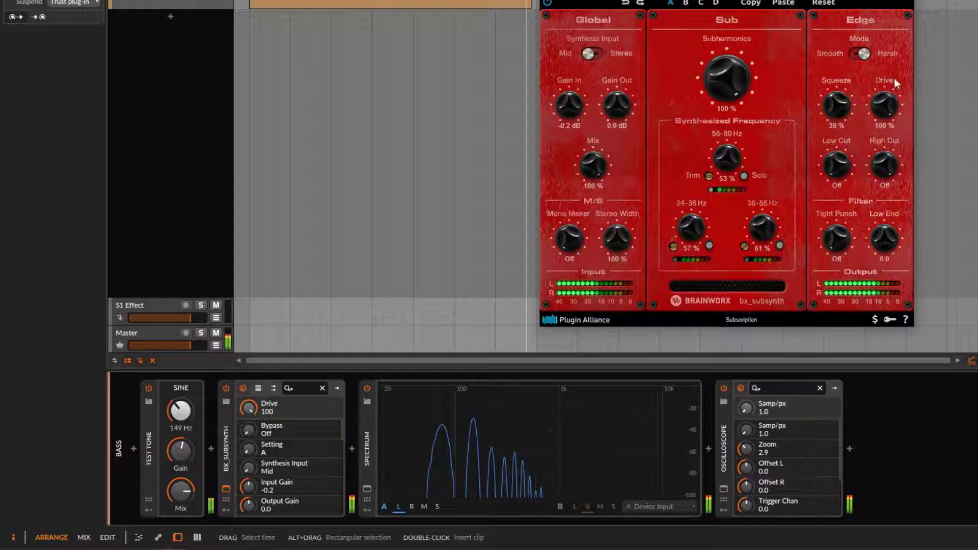
pyautogui.click(861, 54)
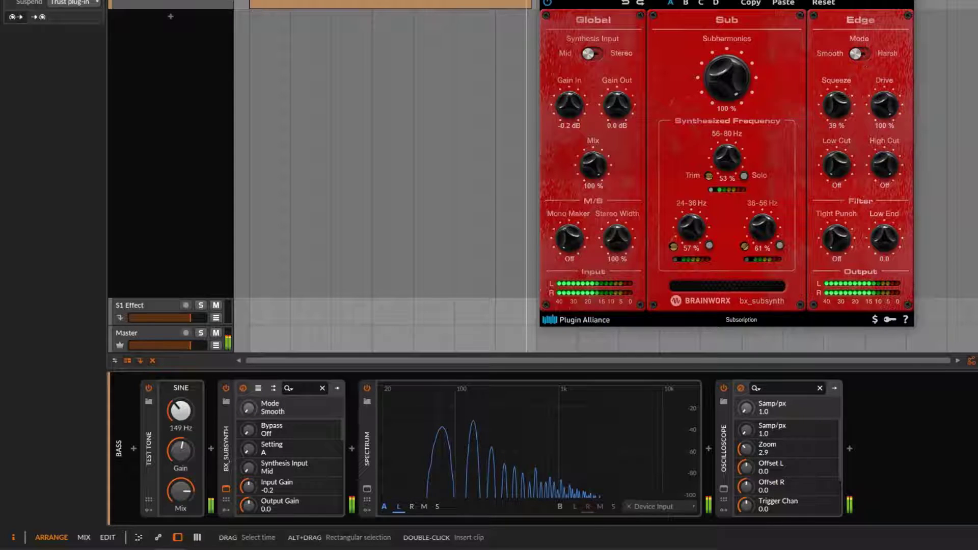
# Step: Turn off the Test Tone, raise Squeeze to 48 %, and briefly play the bass clip
pyautogui.click(148, 388)
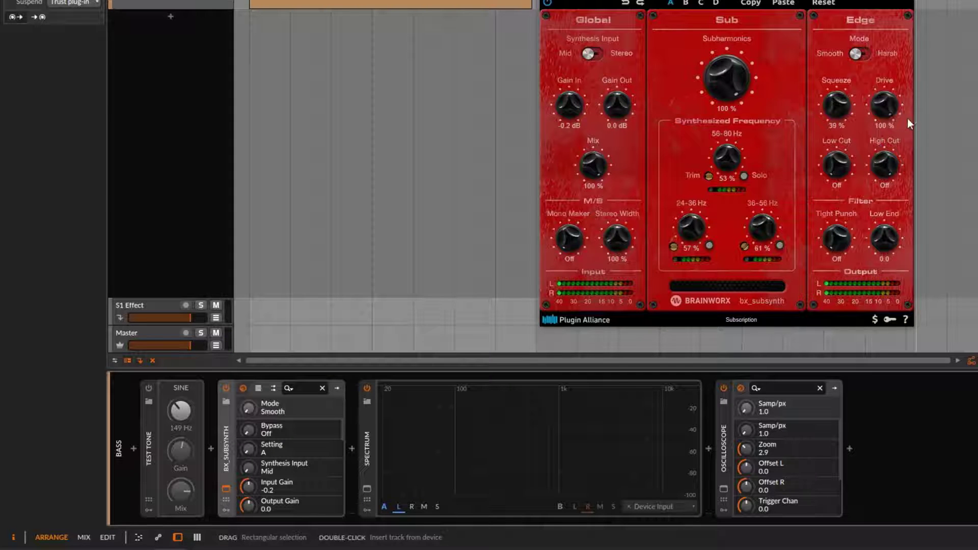
pyautogui.moveTo(854, 108); pyautogui.dragTo(847, 99)
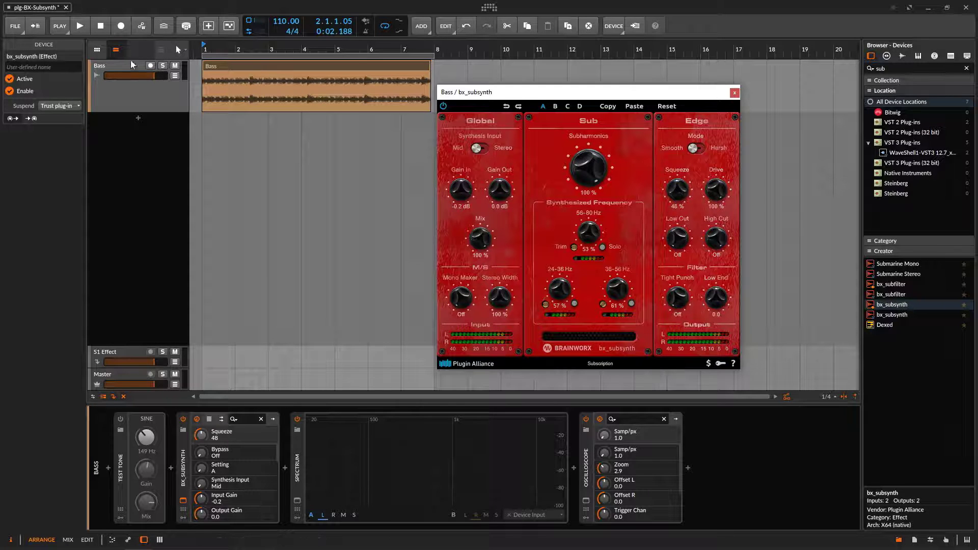
pyautogui.press('space')
pyautogui.press('space')
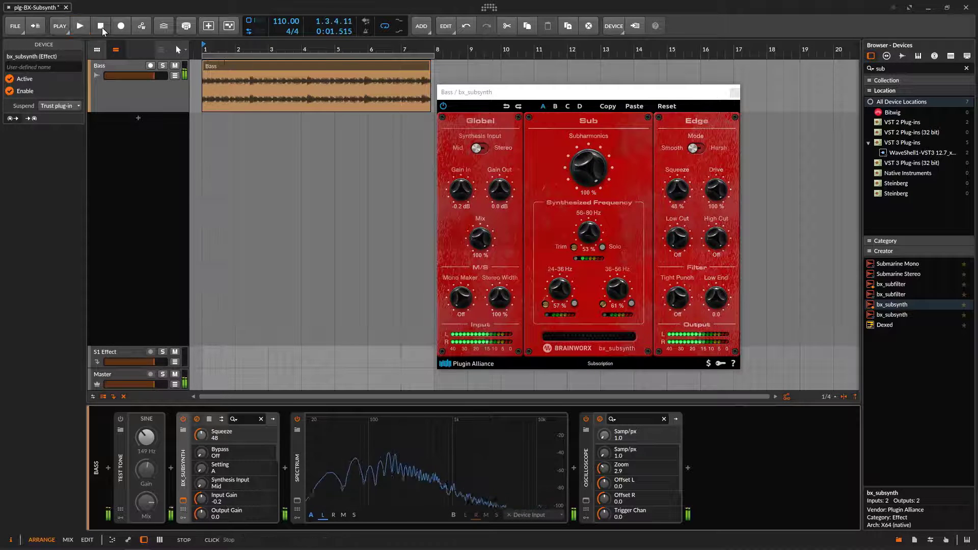
# Step: Turn the Test Tone back on, recheck Harsh against Smooth, and set Squeeze to 99 % and Drive to 98 %
pyautogui.click(119, 419)
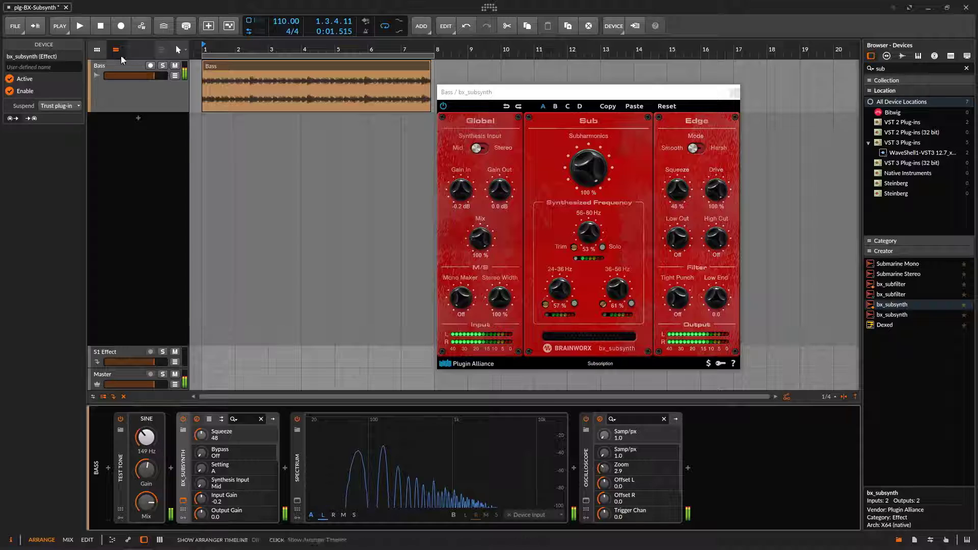
pyautogui.click(698, 148)
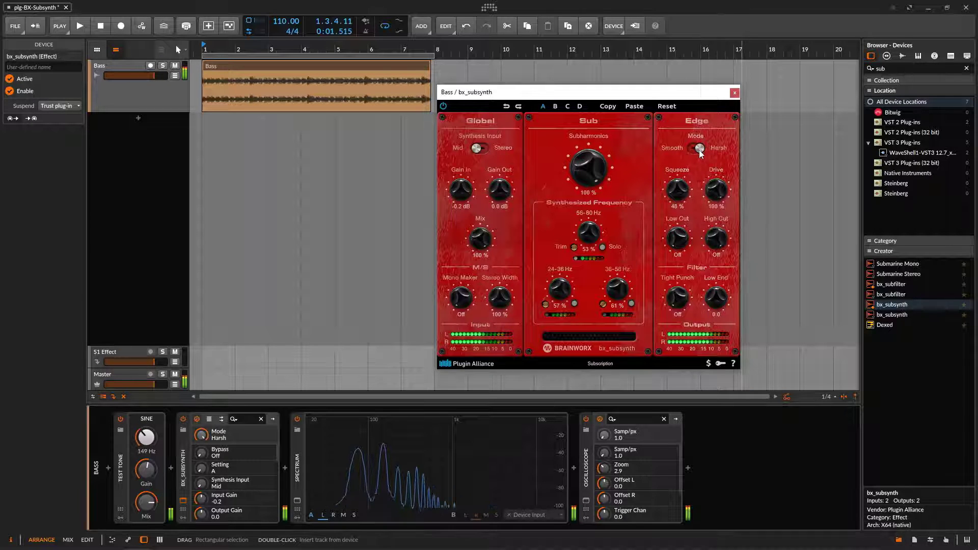
pyautogui.click(695, 151)
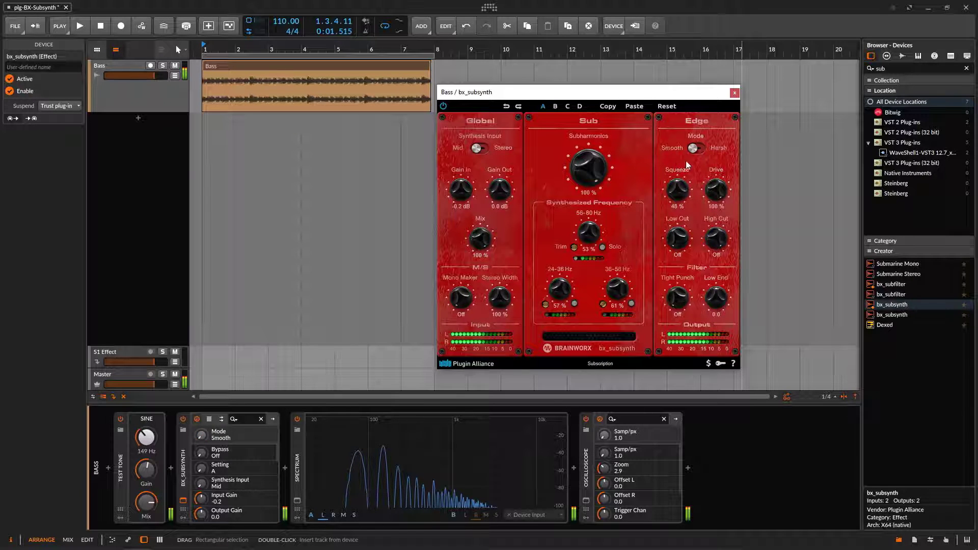
pyautogui.moveTo(715, 190); pyautogui.dragTo(677, 158)
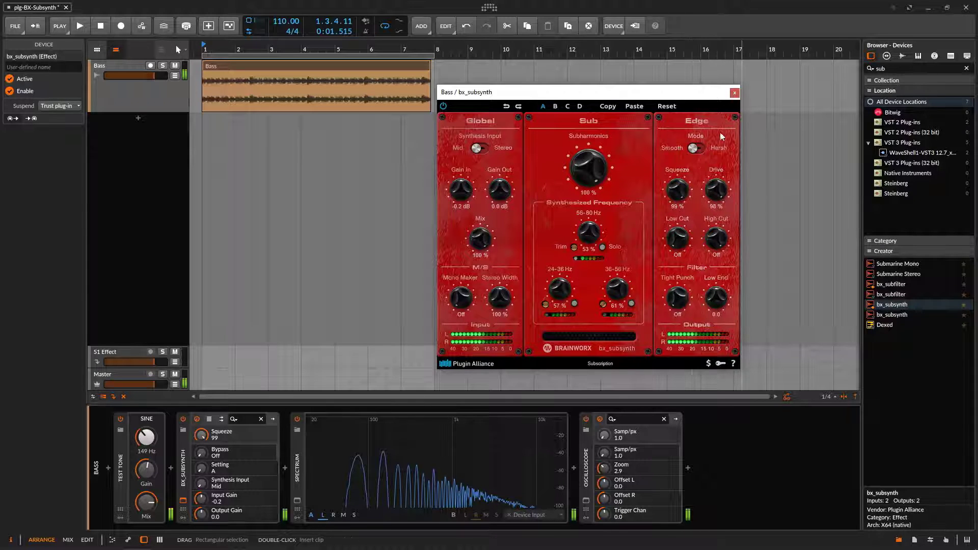
# Step: Try the Edge section's Low Cut at 77 Hz and its High Cut, returning both to Off
pyautogui.moveTo(682, 234); pyautogui.dragTo(671, 187)
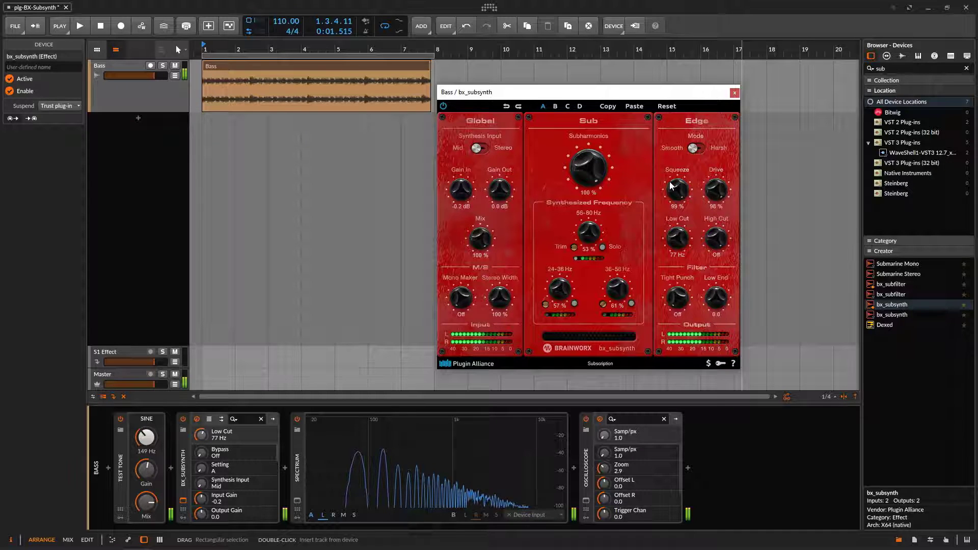
pyautogui.moveTo(677, 237); pyautogui.dragTo(680, 280)
pyautogui.moveTo(719, 237); pyautogui.dragTo(736, 113)
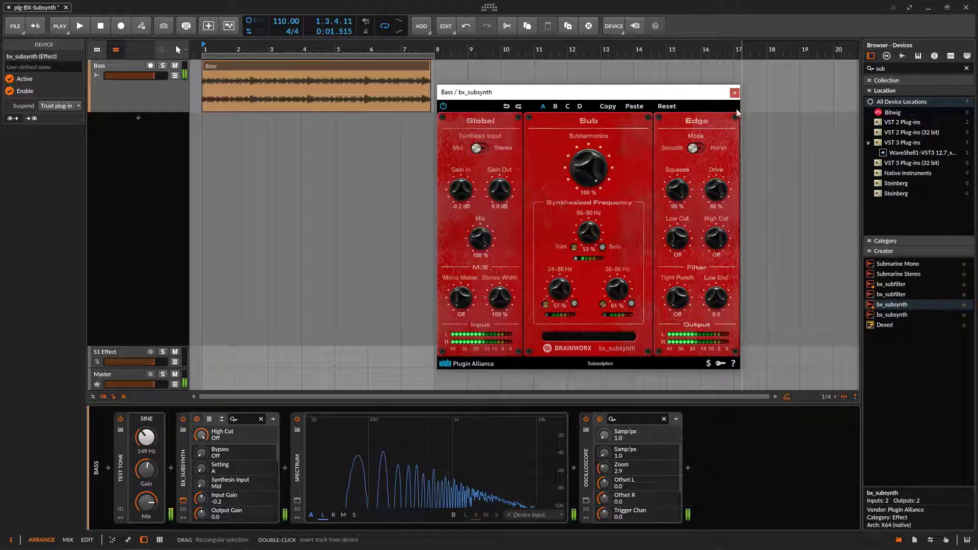
# Step: Set the Test Tone to 117 Hz and sweep the Edge Low Cut between 43 Hz and 144 Hz, ending at 65 Hz
pyautogui.moveTo(679, 242); pyautogui.dragTo(675, 164)
pyautogui.moveTo(691, 239); pyautogui.dragTo(693, 280)
pyautogui.click(366, 406)
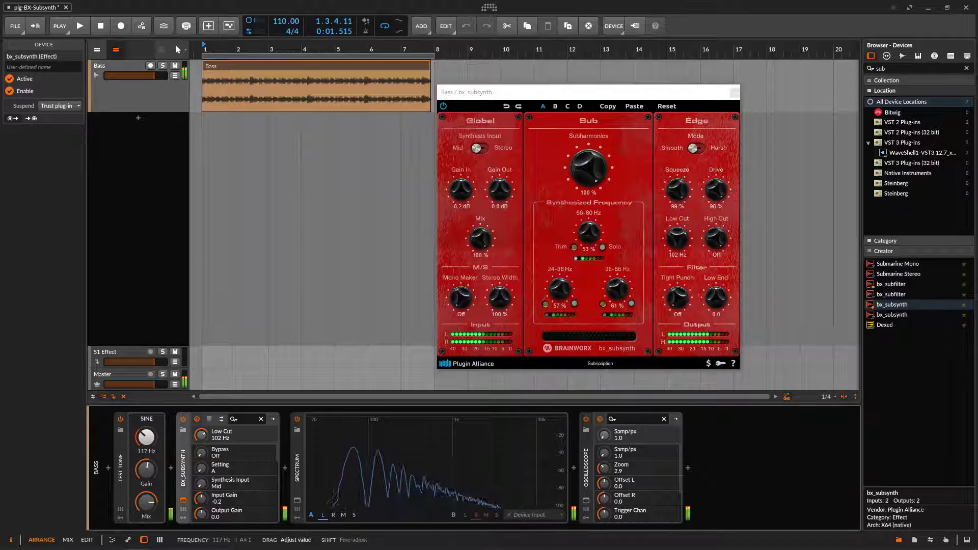
pyautogui.moveTo(691, 240)
pyautogui.mouseDown()
pyautogui.moveTo(691, 289)
pyautogui.moveTo(685, 234)
pyautogui.mouseUp()
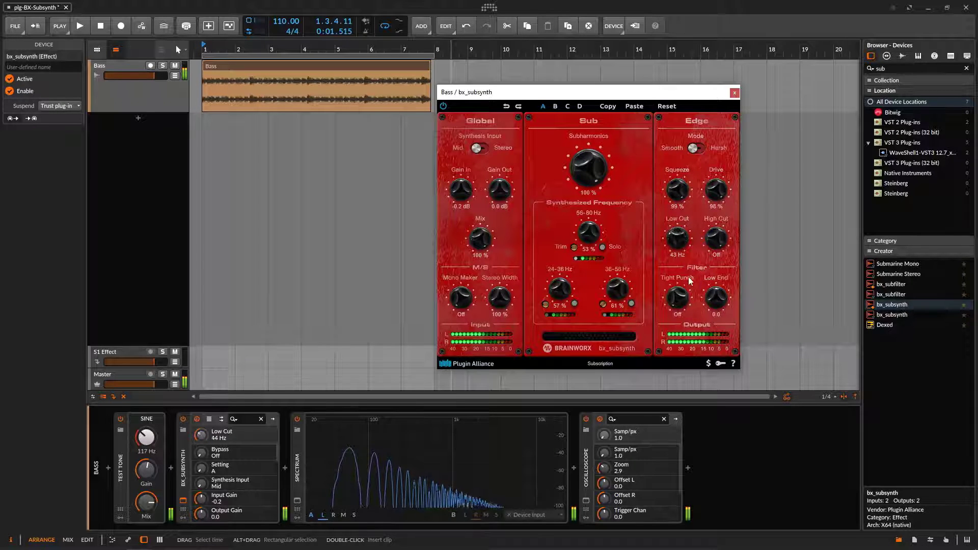
pyautogui.moveTo(690, 281); pyautogui.dragTo(681, 196)
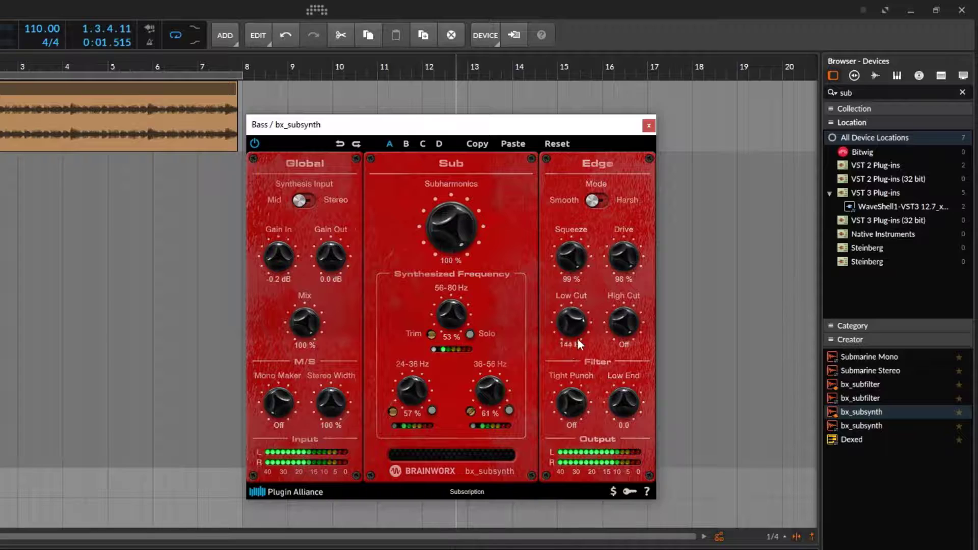
pyautogui.moveTo(576, 338); pyautogui.dragTo(587, 386)
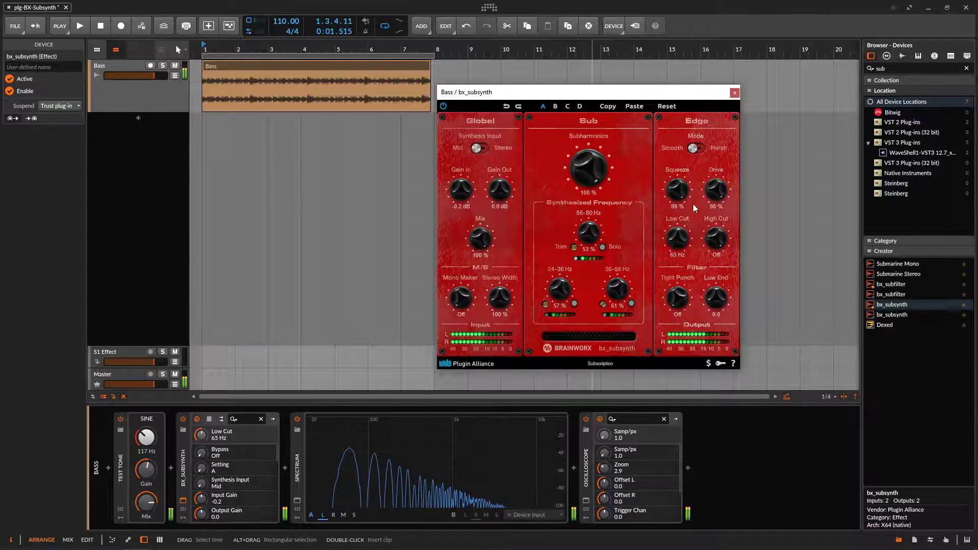
# Step: Lower Squeeze to 48 % and Drive to 54 %, and silence the Test Tone with the transport reset to the start
pyautogui.moveTo(682, 196); pyautogui.dragTo(698, 254)
pyautogui.click(719, 195)
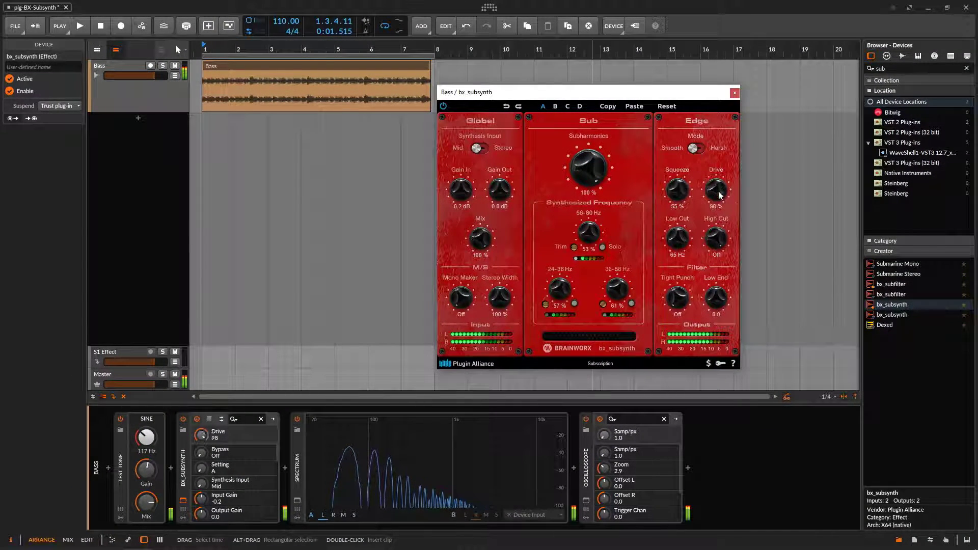
pyautogui.moveTo(720, 195)
pyautogui.mouseDown()
pyautogui.moveTo(686, 190)
pyautogui.moveTo(714, 200)
pyautogui.mouseUp()
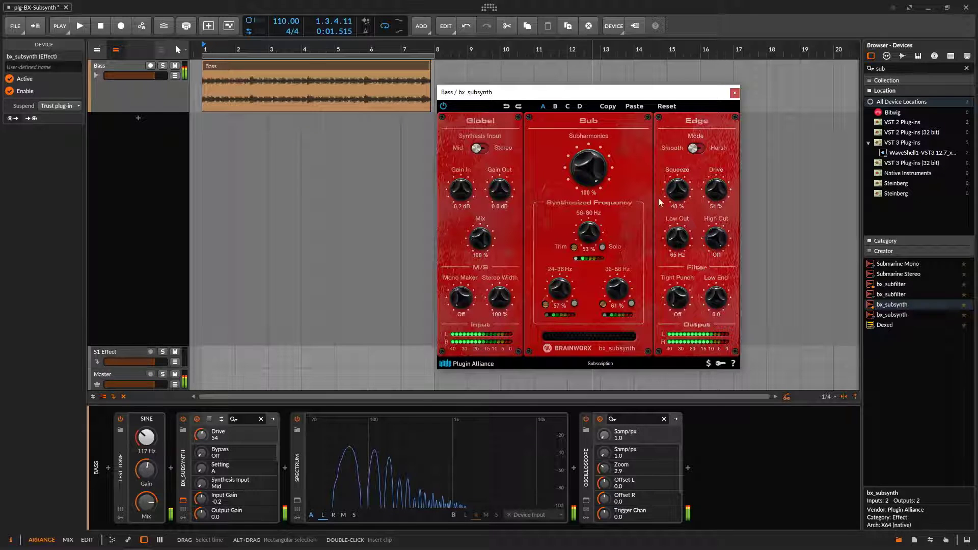
pyautogui.press('space')
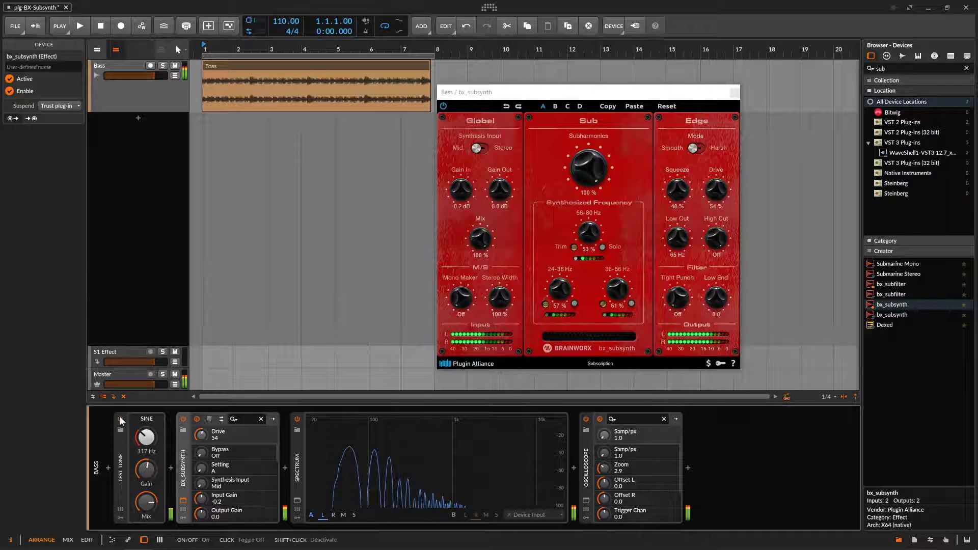
pyautogui.click(120, 418)
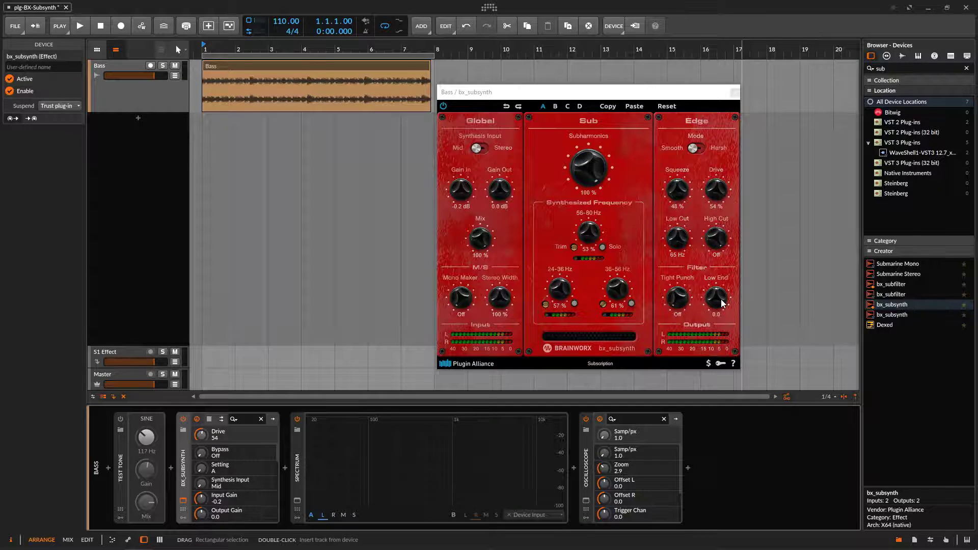
# Step: Switch to PluginDoctor and compare bx_subsynth's frequency response with the plugin bypassed and active
pyautogui.hotkey('alt', 'Tab')
pyautogui.moveTo(294, 53)
pyautogui.mouseDown()
pyautogui.moveTo(376, 74)
pyautogui.moveTo(305, 68)
pyautogui.moveTo(292, 58)
pyautogui.moveTo(369, 72)
pyautogui.moveTo(319, 100)
pyautogui.moveTo(319, 86)
pyautogui.moveTo(430, 75)
pyautogui.moveTo(456, 60)
pyautogui.moveTo(869, 56)
pyautogui.moveTo(857, 46)
pyautogui.moveTo(303, 84)
pyautogui.moveTo(293, 60)
pyautogui.mouseUp()
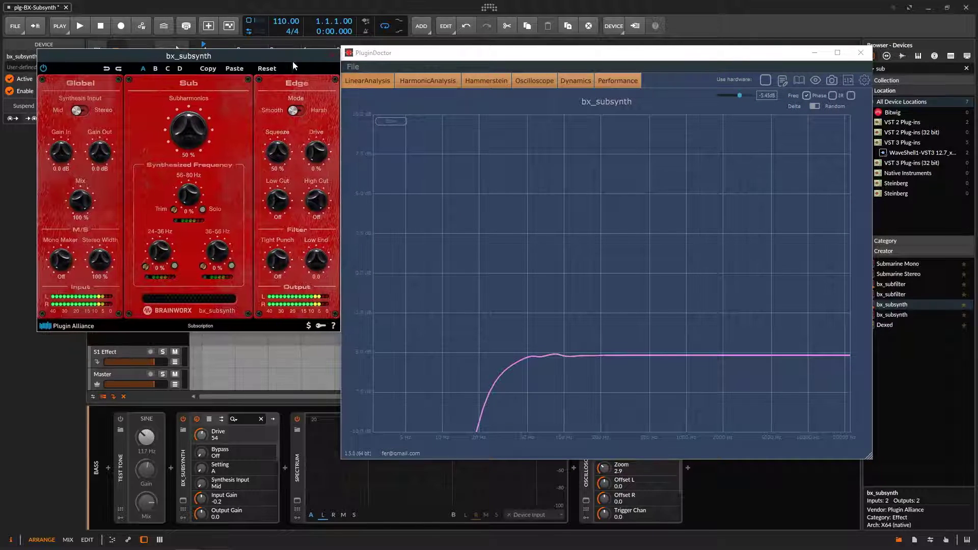
pyautogui.moveTo(413, 54); pyautogui.dragTo(413, 56)
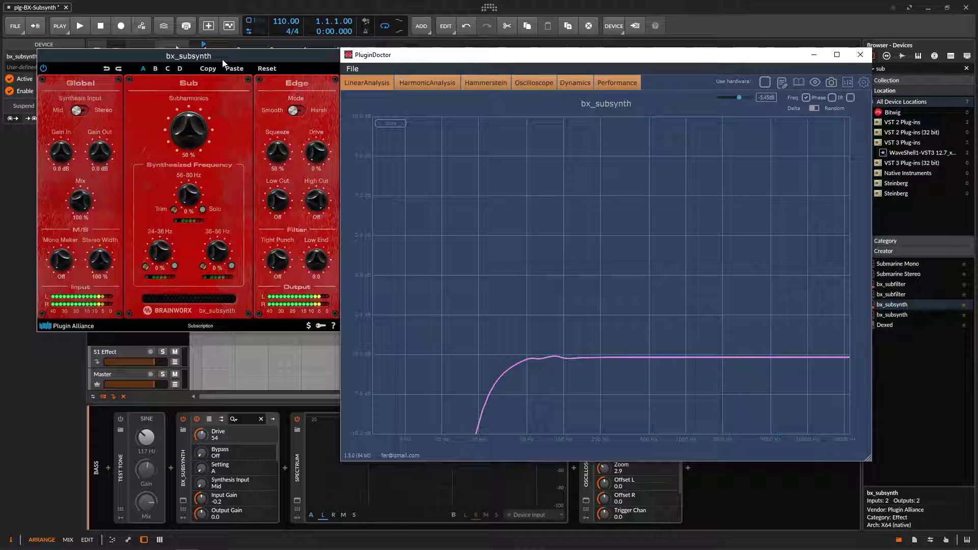
pyautogui.click(44, 68)
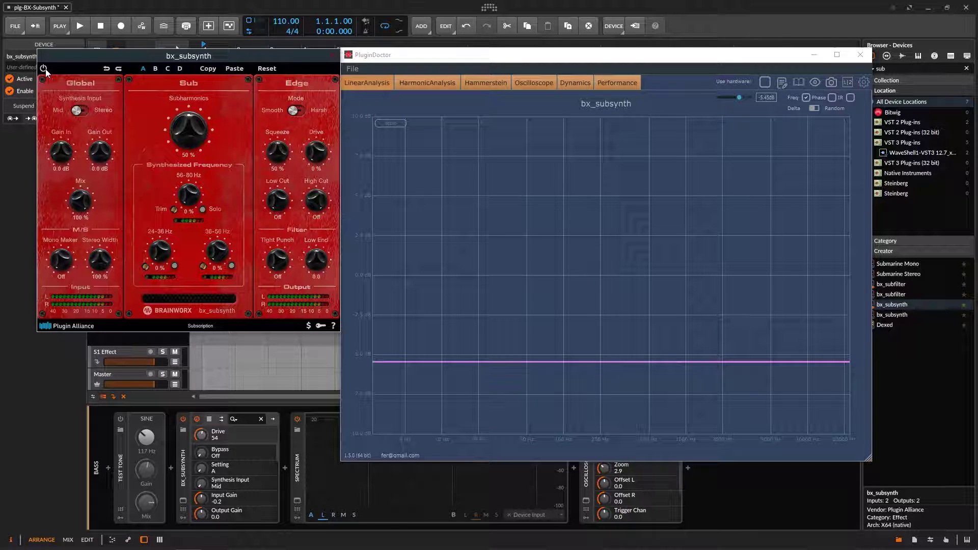
pyautogui.click(43, 69)
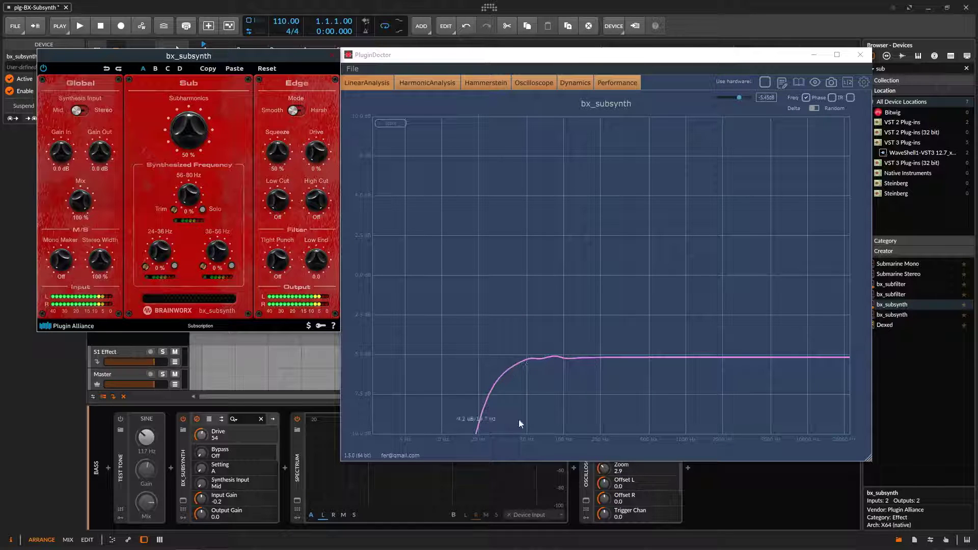
# Step: Raise Subharmonics to 100 %, the 56-80 Hz band to 27 % and the 36-56 Hz band to 26 %, and boost the 24-36 Hz band
pyautogui.moveTo(188, 130); pyautogui.dragTo(194, 65)
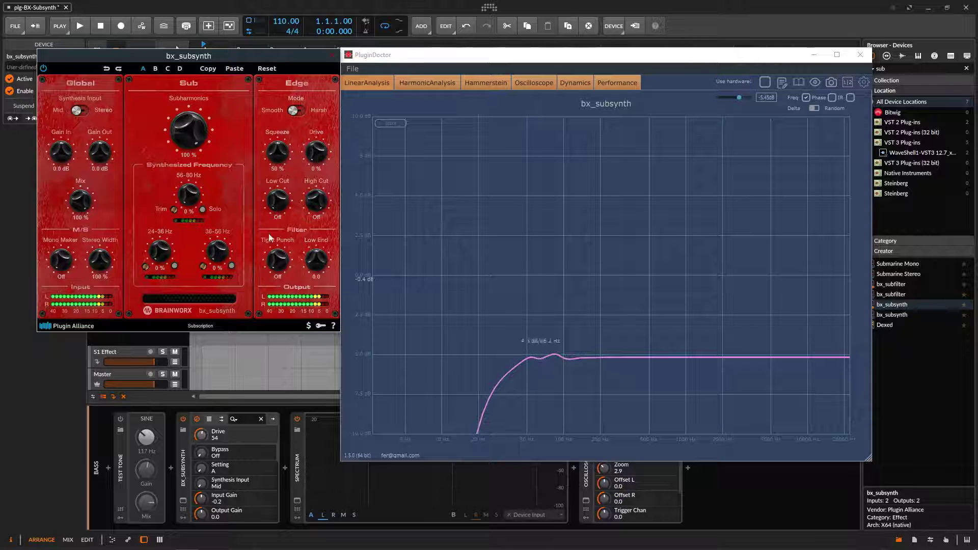
pyautogui.moveTo(187, 196); pyautogui.dragTo(179, 164)
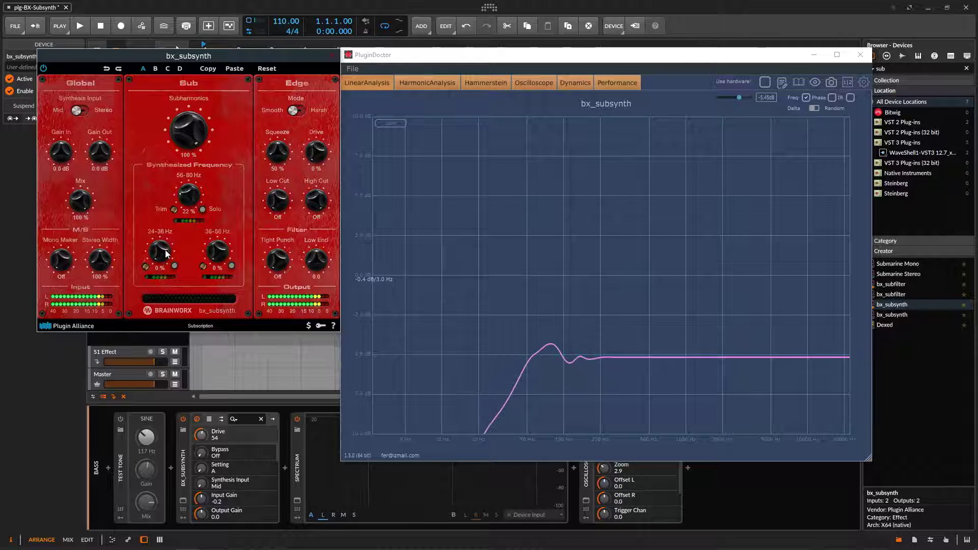
pyautogui.moveTo(159, 250); pyautogui.dragTo(154, 222)
pyautogui.moveTo(217, 250); pyautogui.dragTo(211, 227)
pyautogui.moveTo(157, 250); pyautogui.dragTo(155, 238)
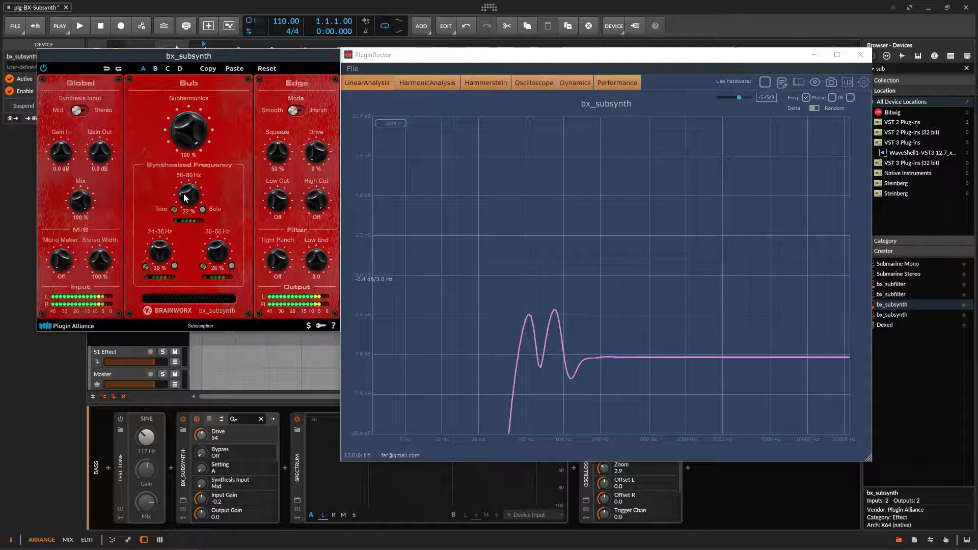
pyautogui.moveTo(186, 199); pyautogui.dragTo(186, 194)
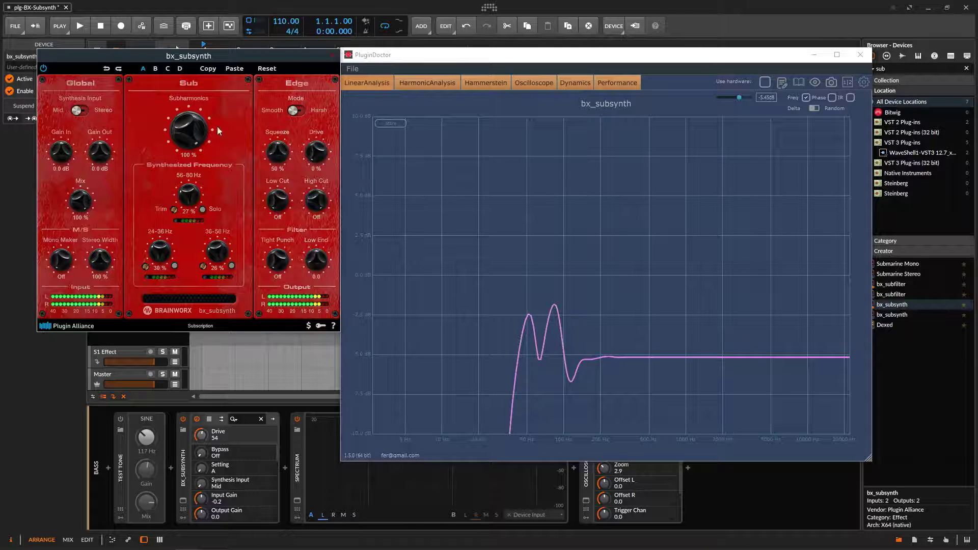
# Step: Lower Subharmonics to 0 %, the 56-80 Hz band to 16 % and the 36-56 Hz band to 0 %, and reduce the 24-36 Hz band
pyautogui.moveTo(219, 131); pyautogui.dragTo(189, 203)
pyautogui.moveTo(159, 250); pyautogui.dragTo(165, 278)
pyautogui.moveTo(216, 249); pyautogui.dragTo(213, 319)
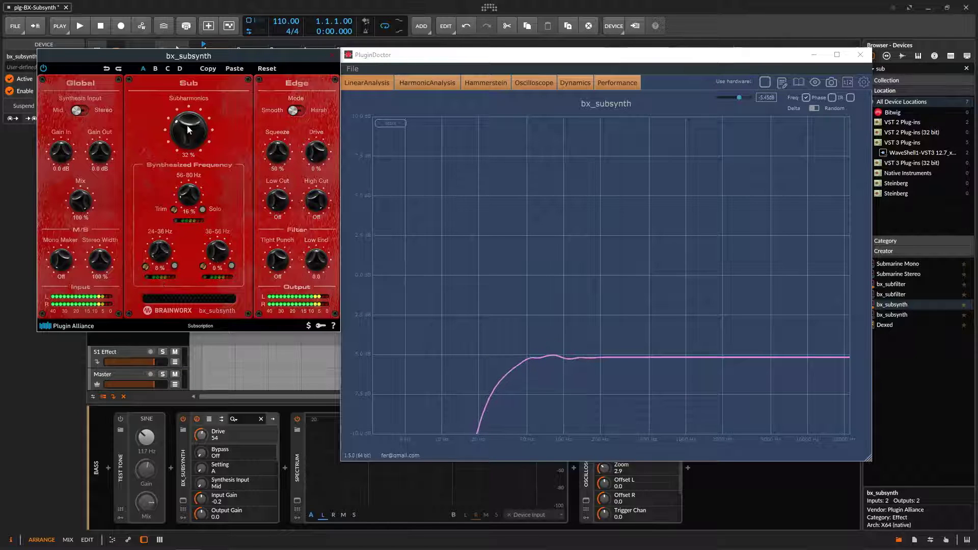
pyautogui.moveTo(188, 130); pyautogui.dragTo(251, 271)
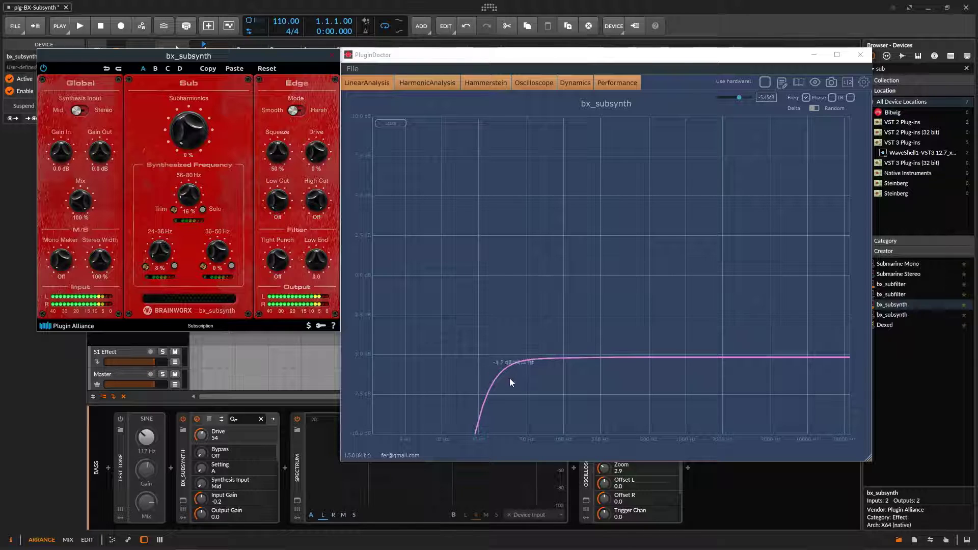
# Step: Set the Tight Punch filter to 40 Hz and raise Subharmonics to about 75 % to compare the response curve
pyautogui.moveTo(273, 268); pyautogui.dragTo(267, 218)
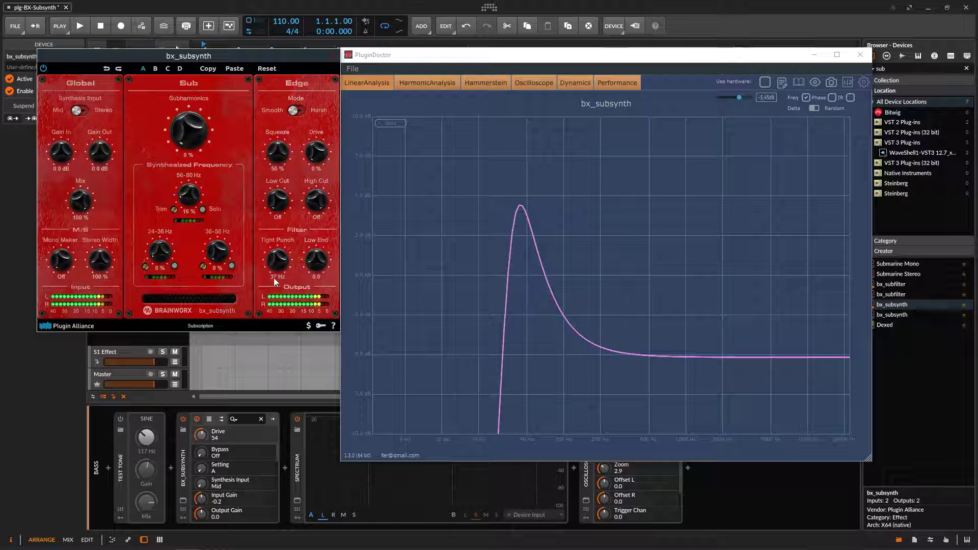
pyautogui.moveTo(283, 264); pyautogui.dragTo(279, 255)
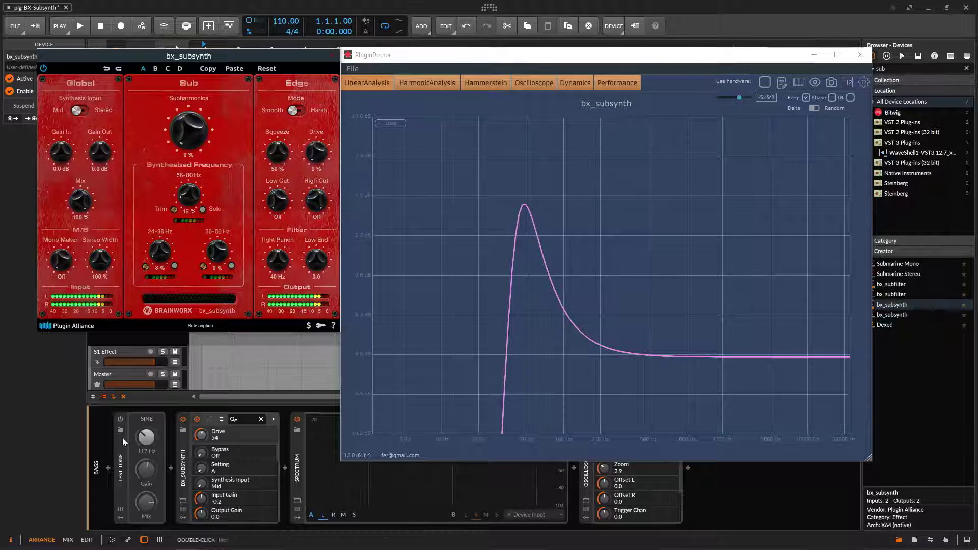
pyautogui.moveTo(258, 60); pyautogui.dragTo(258, 123)
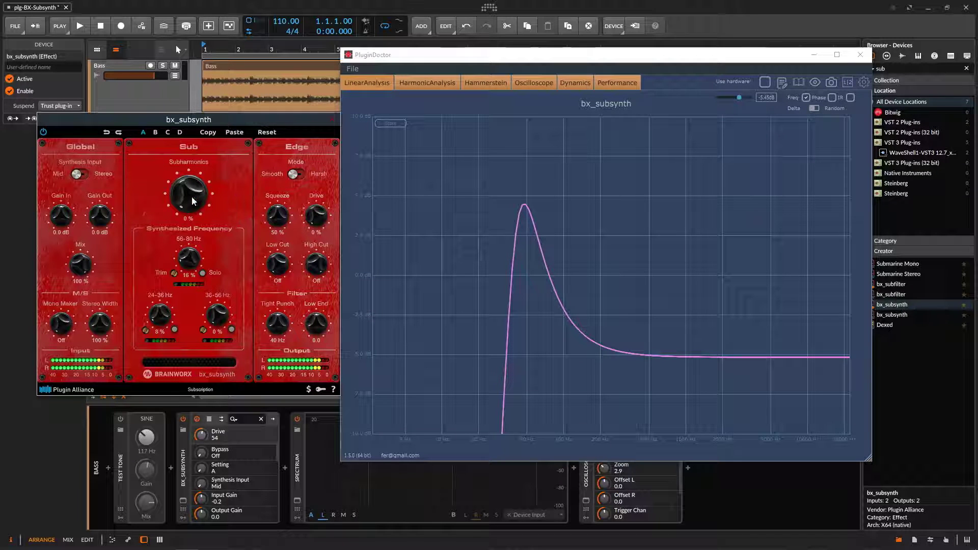
pyautogui.moveTo(193, 202); pyautogui.dragTo(175, 110)
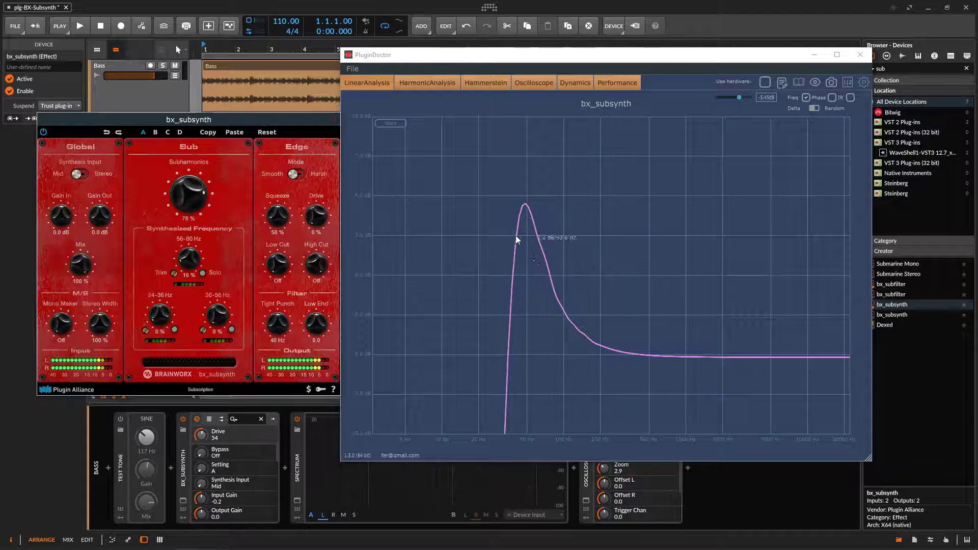
# Step: Raise the 56-80 Hz band to 50 %, the 24-36 Hz band to 37 % and the 36-56 Hz band to 24 %, and reset Tight Punch
pyautogui.moveTo(186, 265); pyautogui.dragTo(188, 229)
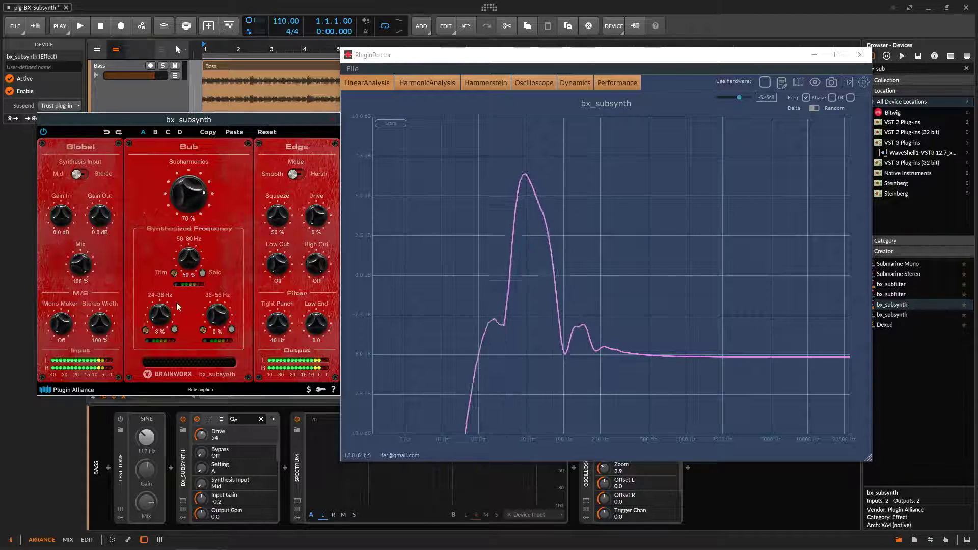
pyautogui.moveTo(162, 317); pyautogui.dragTo(163, 284)
pyautogui.moveTo(203, 317); pyautogui.dragTo(219, 274)
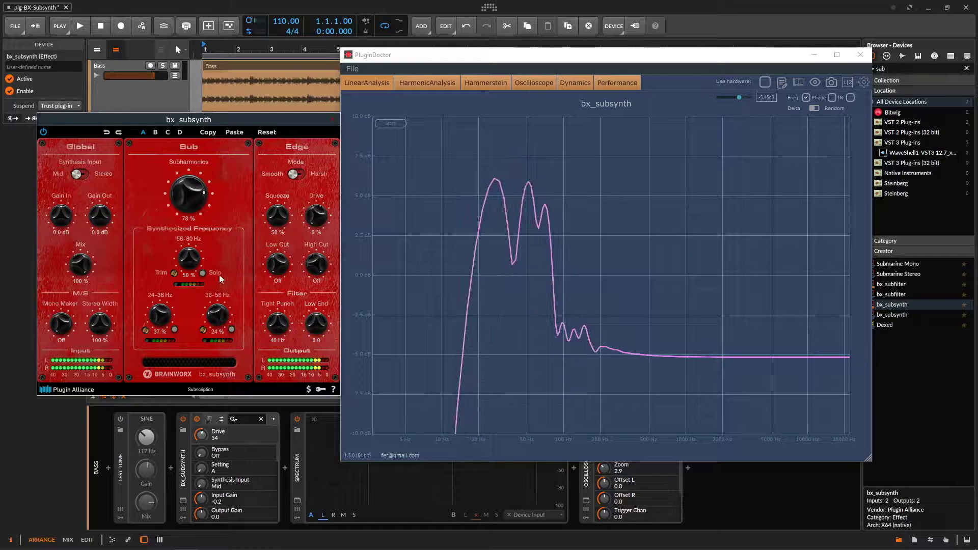
pyautogui.moveTo(286, 325); pyautogui.dragTo(270, 269)
pyautogui.keyDown('ctrl'); pyautogui.click(278, 322); pyautogui.keyUp('ctrl')
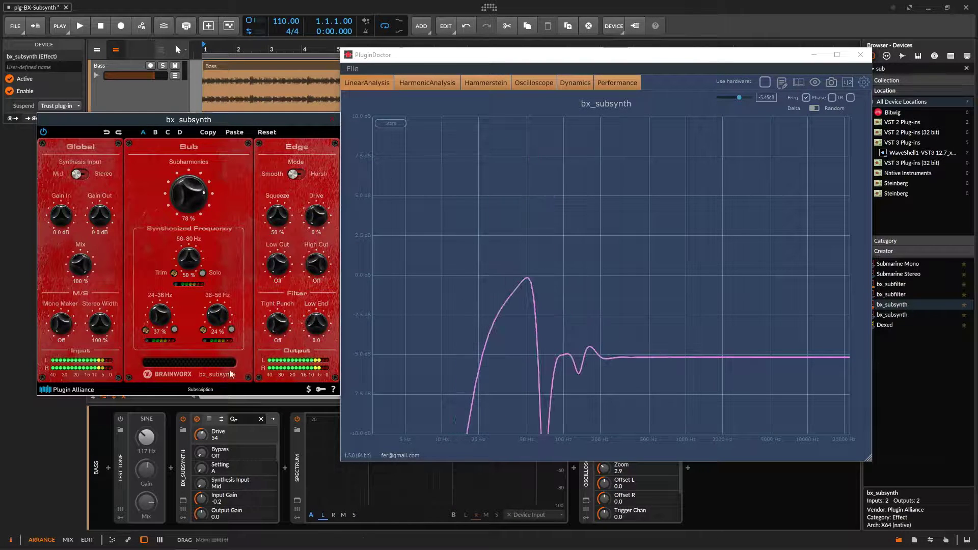
# Step: Reset the three synthesized frequency bands to 0 % and bring Subharmonics down to 0 %
pyautogui.keyDown('ctrl'); pyautogui.click(159, 316); pyautogui.keyUp('ctrl')
pyautogui.keyDown('ctrl'); pyautogui.click(221, 321); pyautogui.keyUp('ctrl')
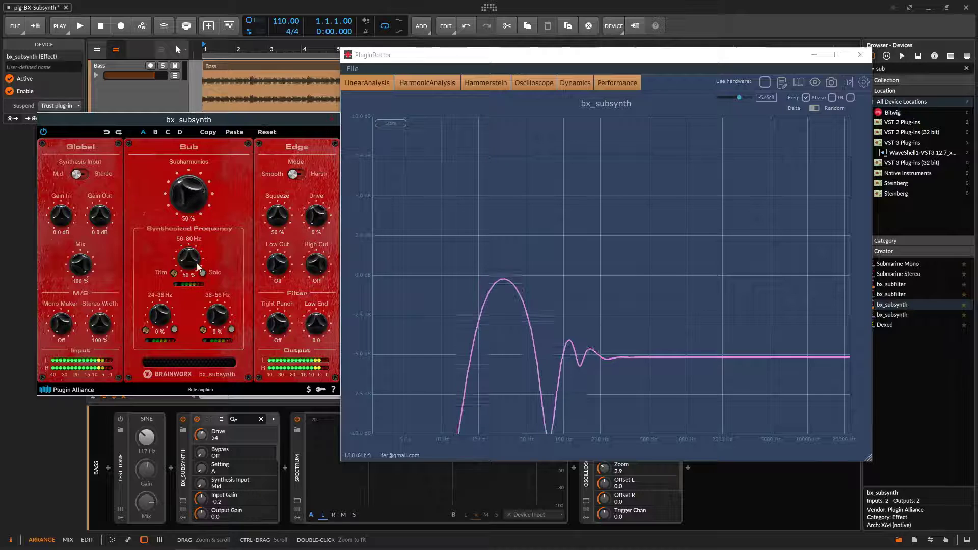
pyautogui.keyDown('ctrl'); pyautogui.click(190, 194); pyautogui.keyUp('ctrl')
pyautogui.keyDown('ctrl'); pyautogui.click(189, 258); pyautogui.keyUp('ctrl')
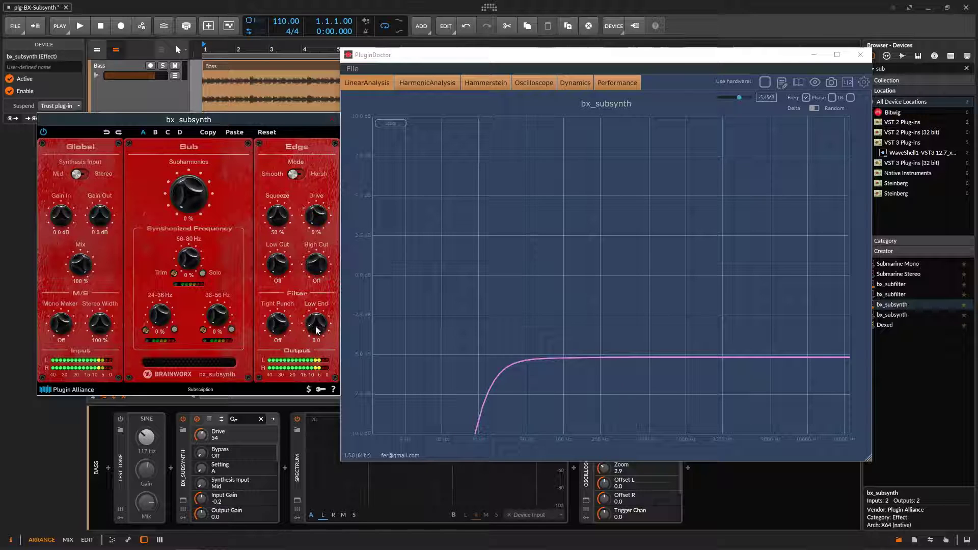
# Step: Raise the Low End filter to about 9.1 and lower it to 1.0 to compare the response curve
pyautogui.moveTo(317, 328); pyautogui.dragTo(315, 284)
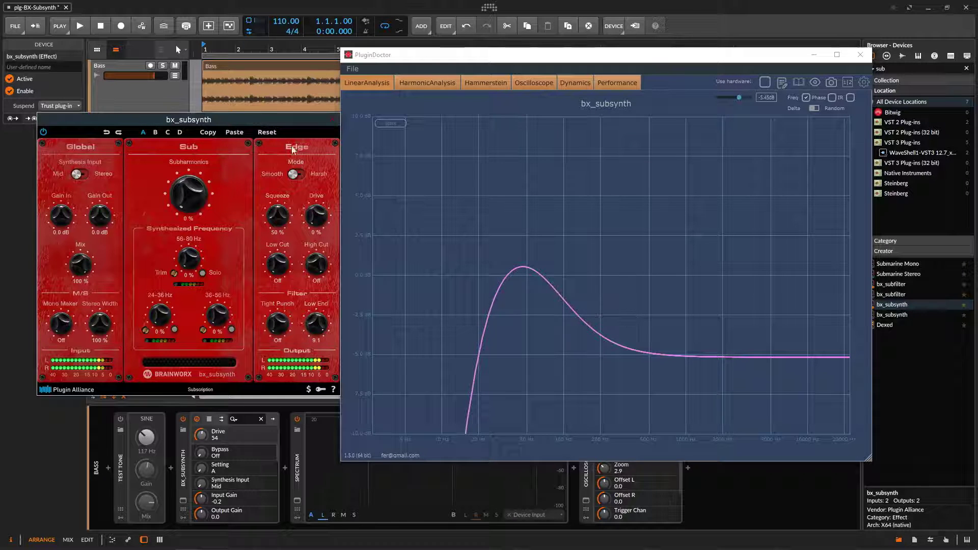
pyautogui.moveTo(312, 322); pyautogui.dragTo(353, 269)
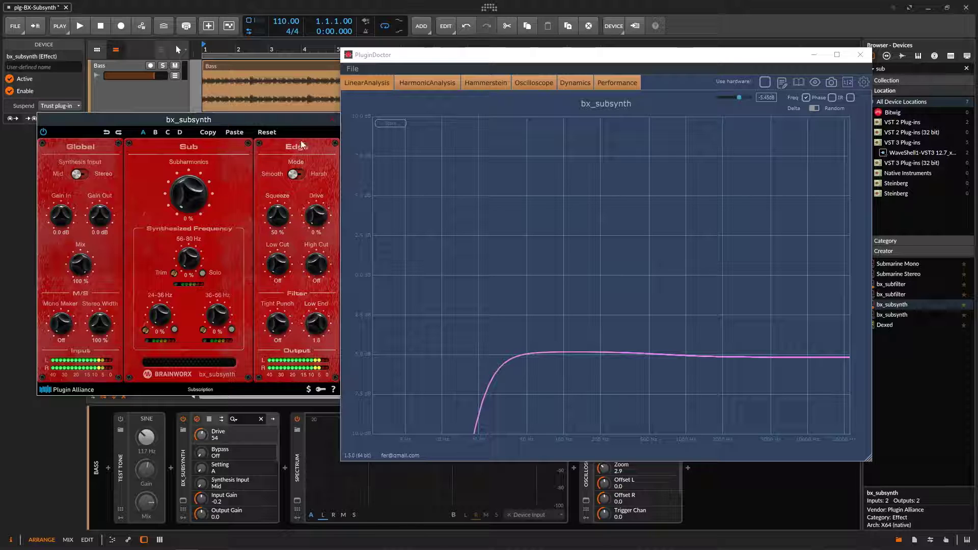
# Step: Close the PluginDoctor windows, replace the Bass track's bx_subsynth with a fresh instance and start playback
pyautogui.click(330, 120)
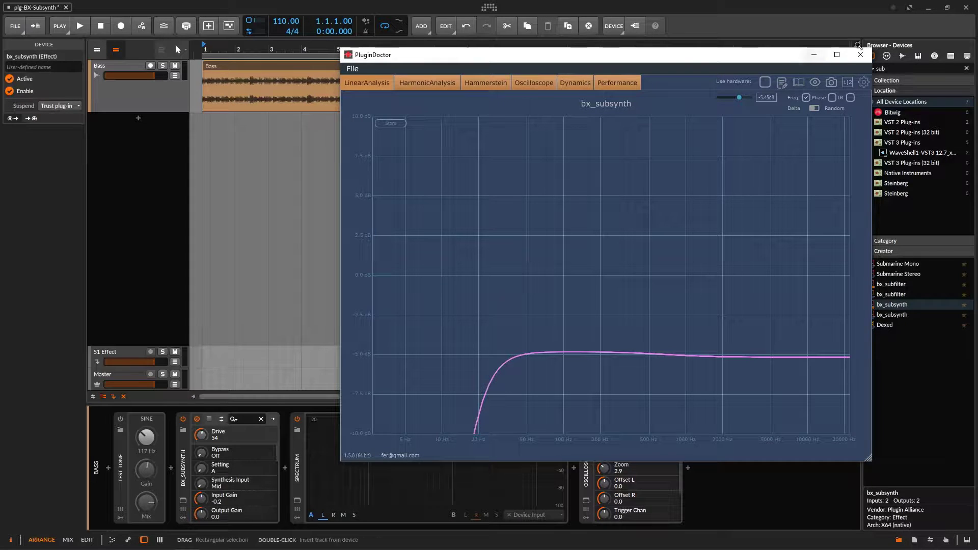
pyautogui.click(860, 57)
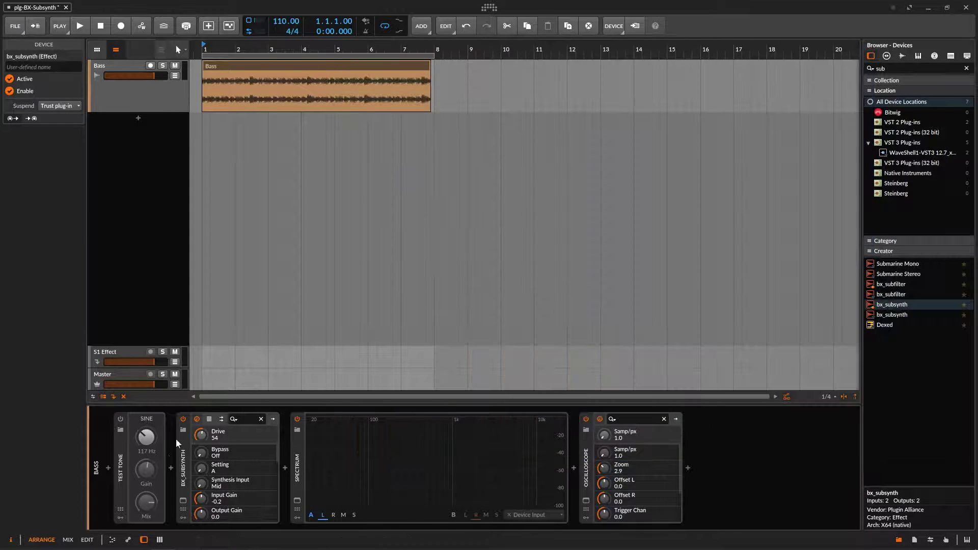
pyautogui.click(182, 500)
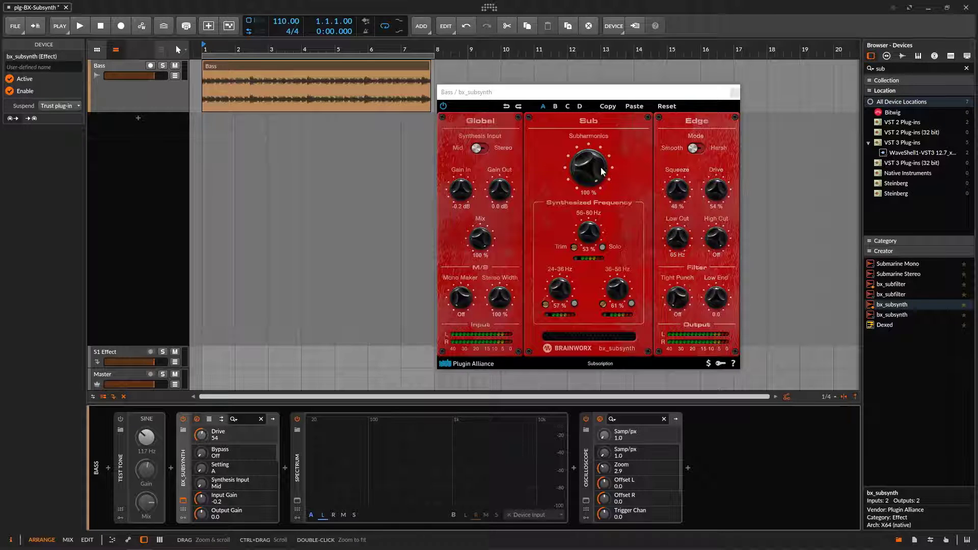
pyautogui.moveTo(874, 295); pyautogui.dragTo(194, 444)
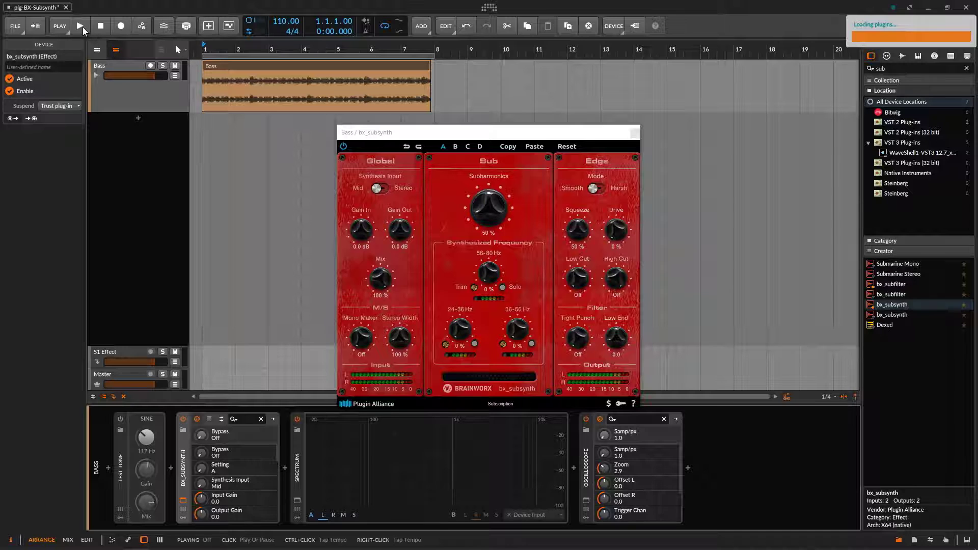
pyautogui.click(80, 26)
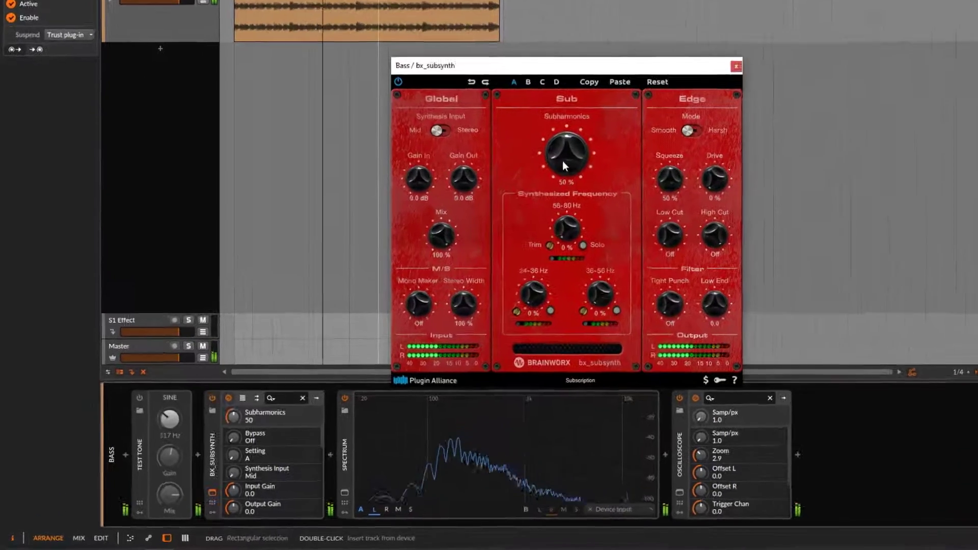
# Step: Set Subharmonics to 70 %, the 56-80 Hz band to 56 %, the 24-36 Hz band to 53 % and the 36-56 Hz band to 28 %
pyautogui.moveTo(486, 206); pyautogui.dragTo(483, 202)
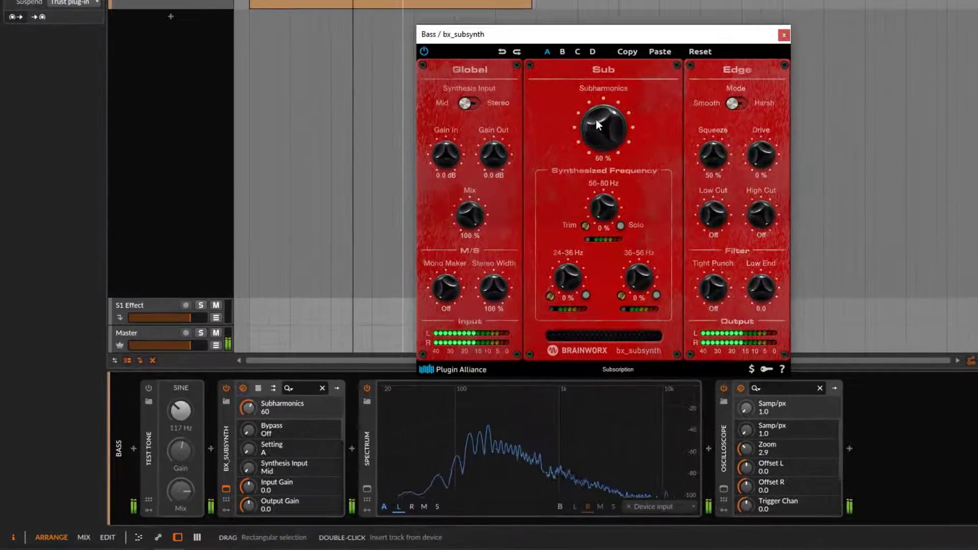
pyautogui.moveTo(603, 208); pyautogui.dragTo(591, 157)
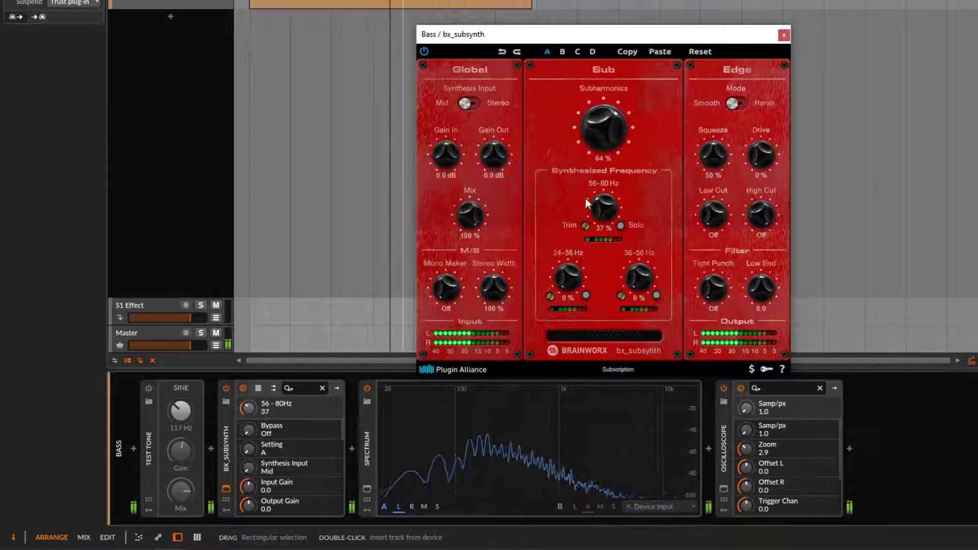
pyautogui.moveTo(567, 278); pyautogui.dragTo(569, 240)
pyautogui.moveTo(638, 277); pyautogui.dragTo(604, 179)
pyautogui.moveTo(600, 139); pyautogui.dragTo(598, 128)
pyautogui.click(606, 207)
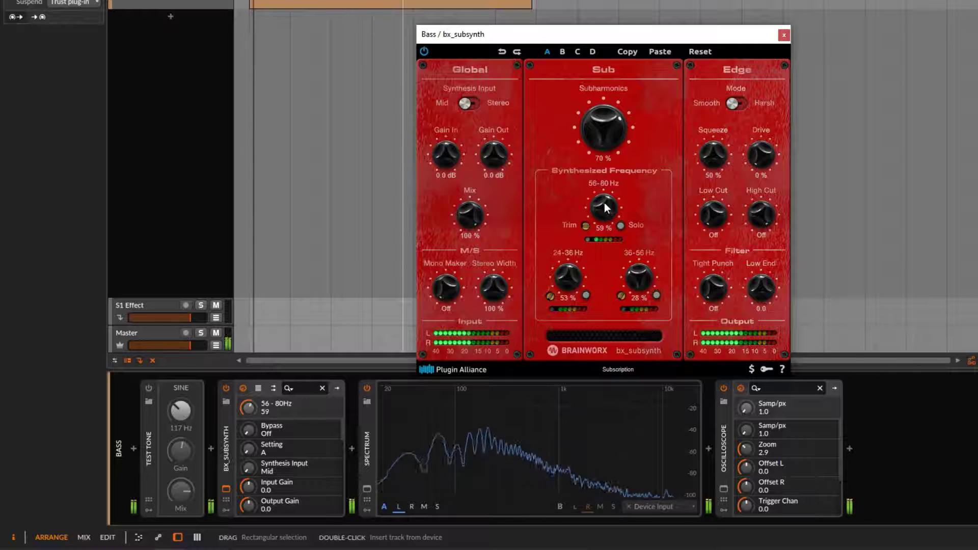
pyautogui.moveTo(606, 206); pyautogui.dragTo(606, 210)
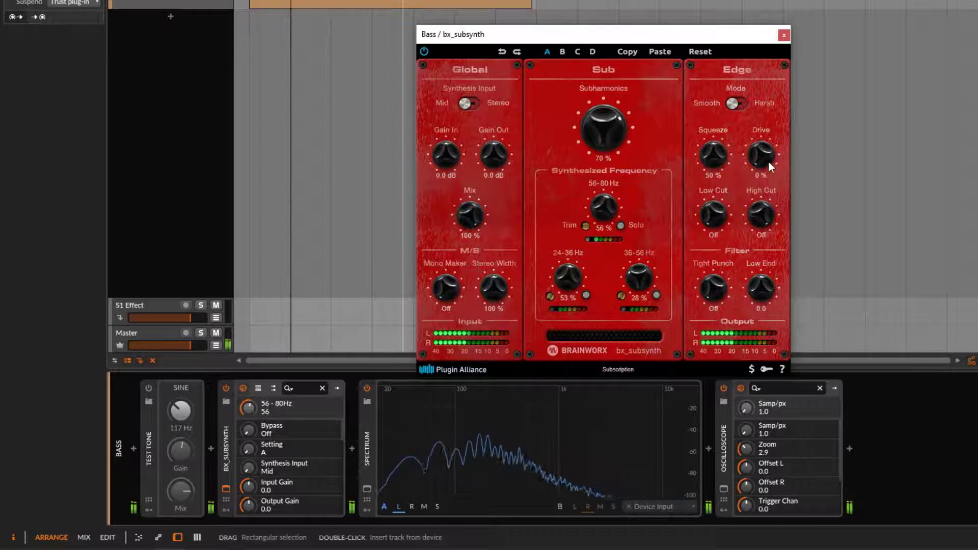
# Step: Switch the Edge mode to Harsh and set Drive to 74 % and Squeeze to 84 %
pyautogui.click(743, 104)
pyautogui.moveTo(762, 144); pyautogui.dragTo(764, 78)
pyautogui.moveTo(715, 154); pyautogui.dragTo(715, 124)
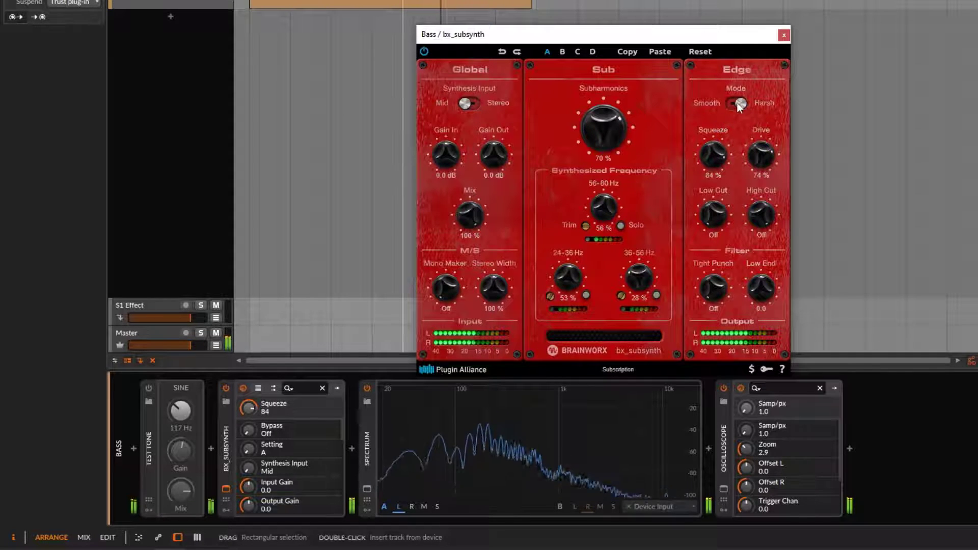
# Step: Compare the Smooth and Harsh Edge modes on the playing bass, finishing on Smooth
pyautogui.click(734, 105)
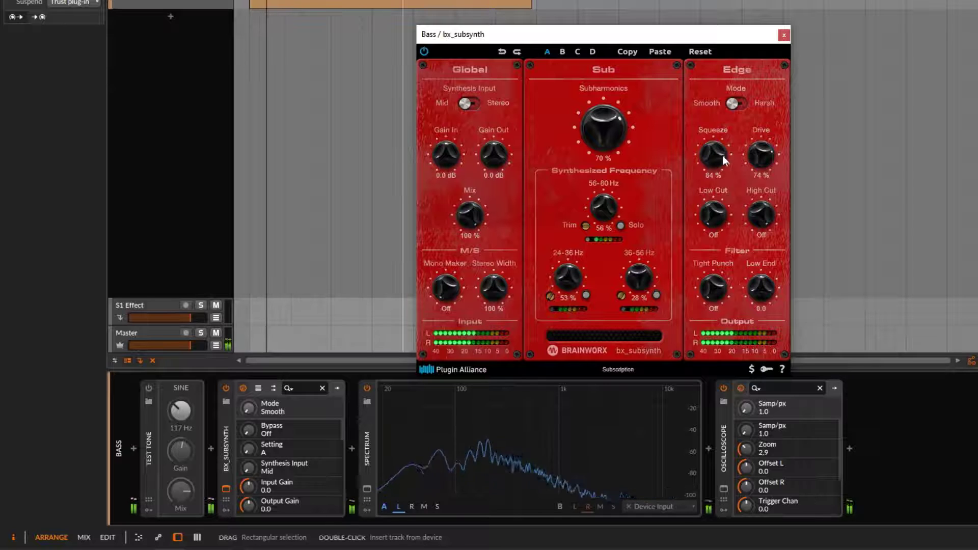
pyautogui.click(738, 104)
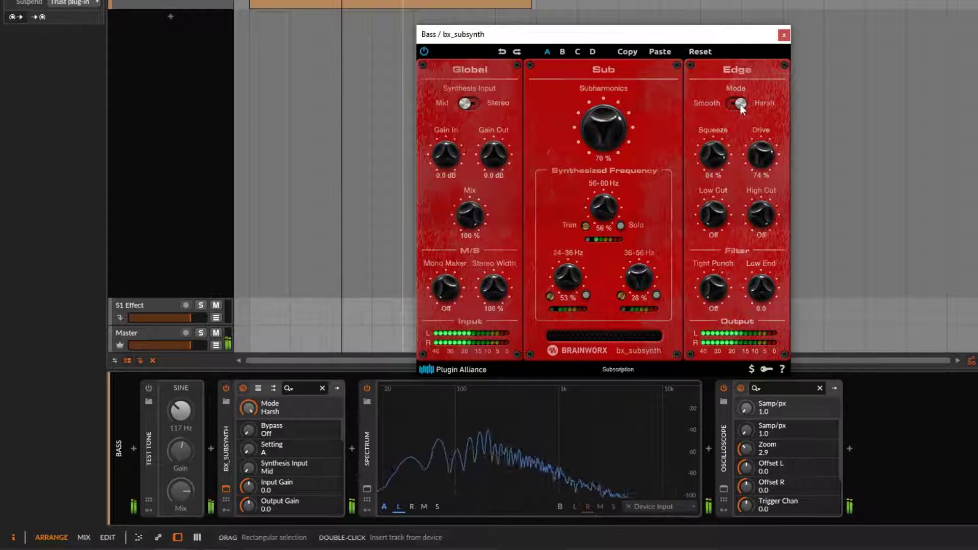
pyautogui.click(735, 103)
# Step: Rebalance the Edge saturation in Smooth and Harsh modes, finishing on Harsh with Drive at 65 % and Squeeze at 38 %
pyautogui.moveTo(761, 155); pyautogui.dragTo(717, 155)
pyautogui.moveTo(715, 173); pyautogui.dragTo(731, 229)
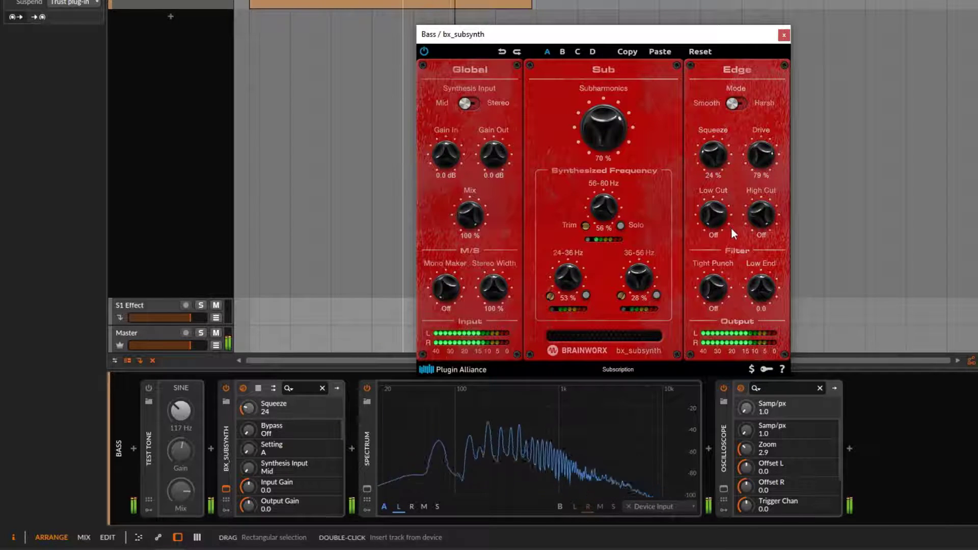
pyautogui.click(741, 103)
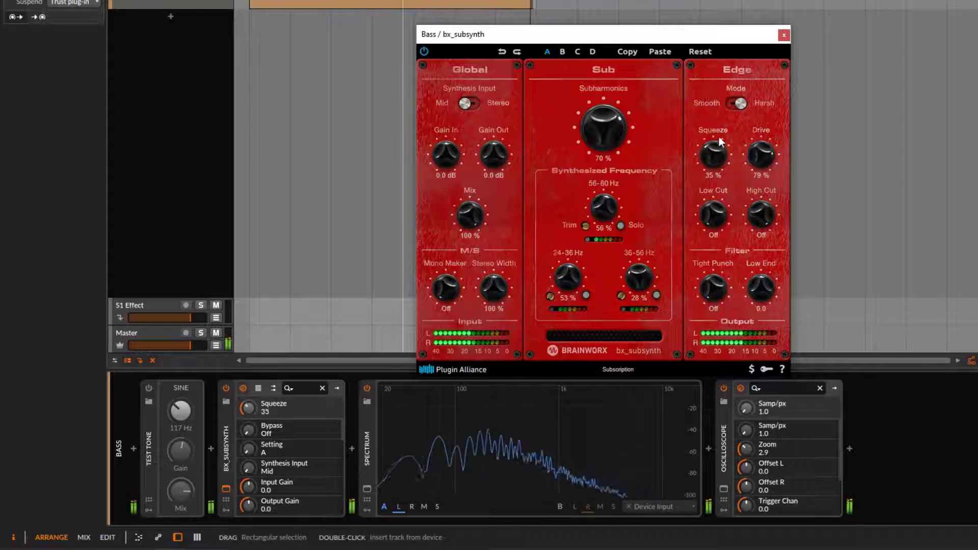
pyautogui.moveTo(763, 162); pyautogui.dragTo(768, 175)
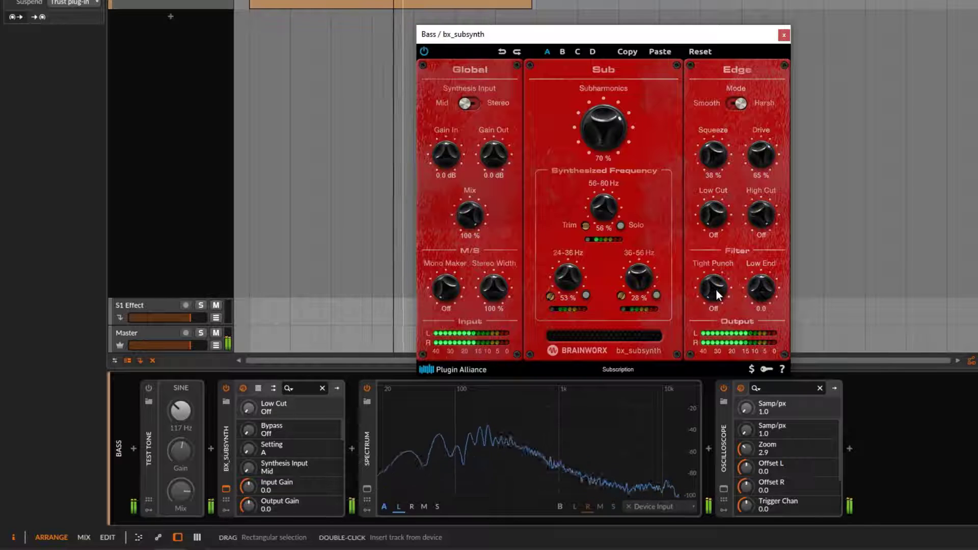
# Step: Set the Tight Punch filter to 60 Hz and compare the bass with the filter off and at 60 Hz
pyautogui.moveTo(718, 294); pyautogui.dragTo(710, 174)
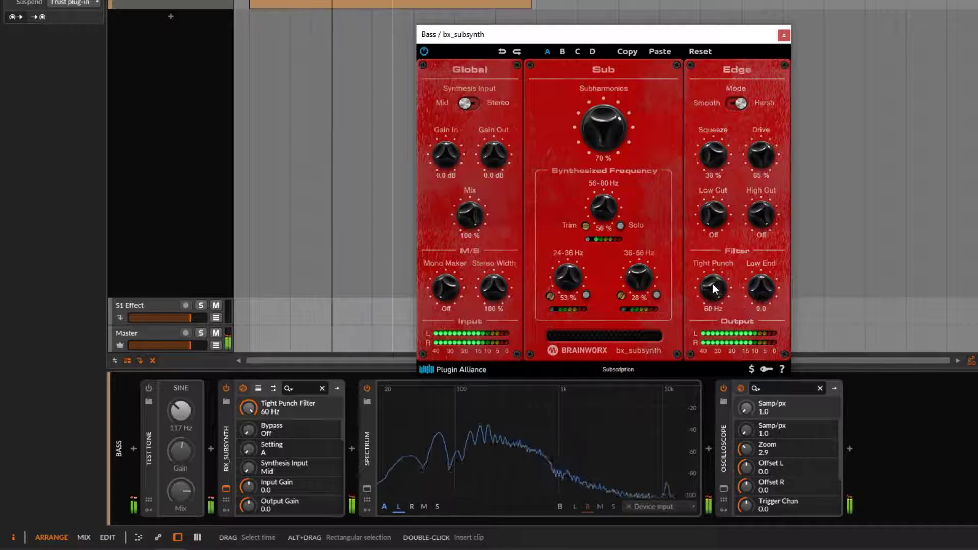
pyautogui.moveTo(715, 289); pyautogui.dragTo(715, 336)
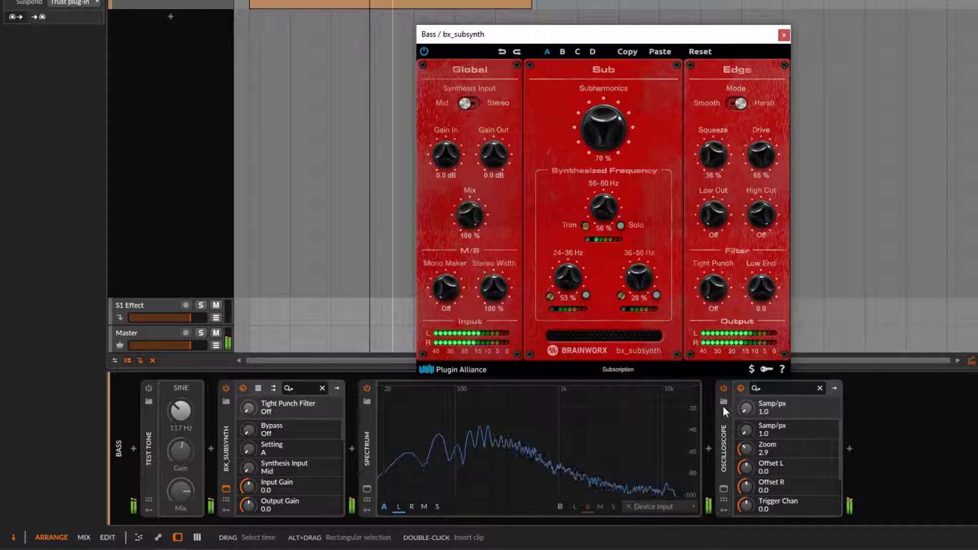
pyautogui.hotkey('ctrl', 'z')
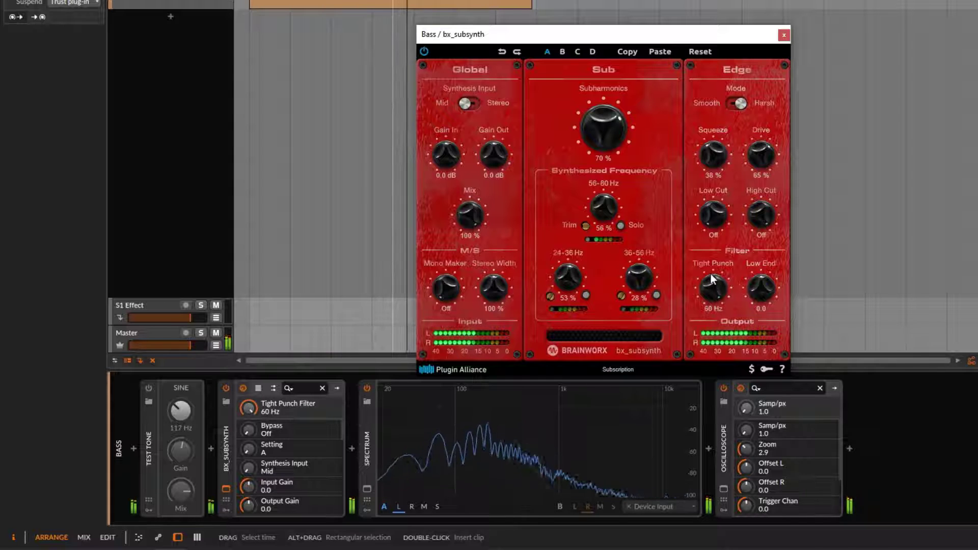
pyautogui.moveTo(712, 279); pyautogui.dragTo(735, 411)
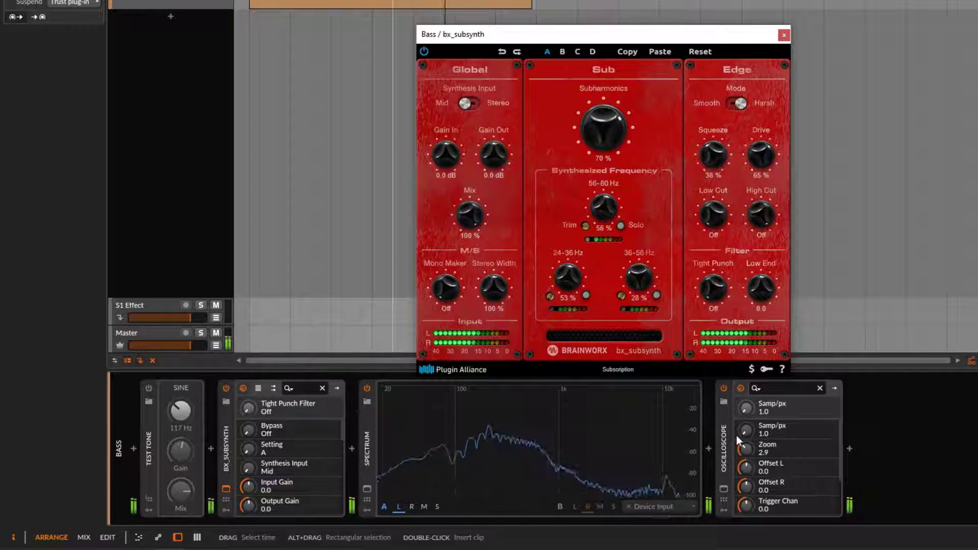
pyautogui.hotkey('ctrl', 'z')
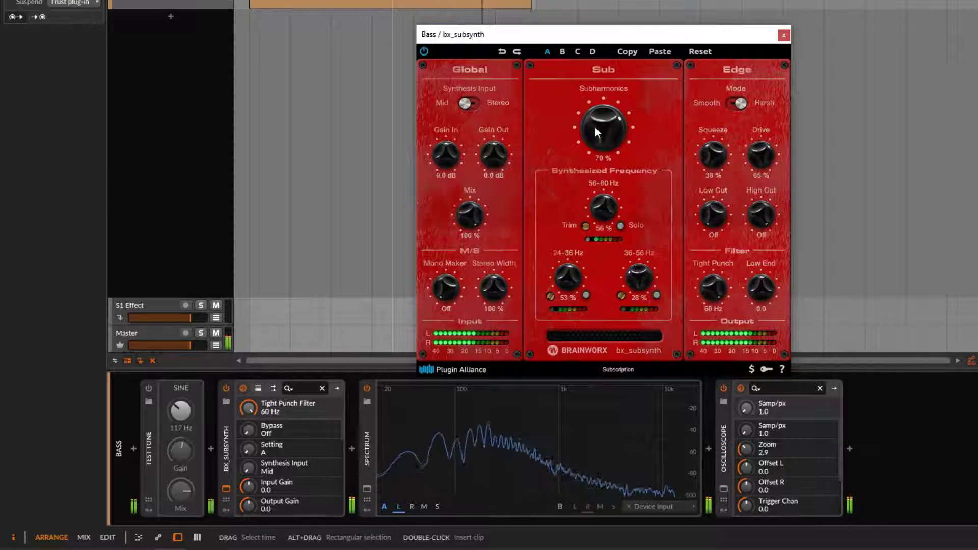
# Step: Raise Subharmonics to 93 % and compare Tight Punch off and at 50 Hz, settling the filter at 32 Hz
pyautogui.moveTo(595, 126)
pyautogui.mouseDown()
pyautogui.moveTo(593, 109)
pyautogui.moveTo(612, 133)
pyautogui.mouseUp()
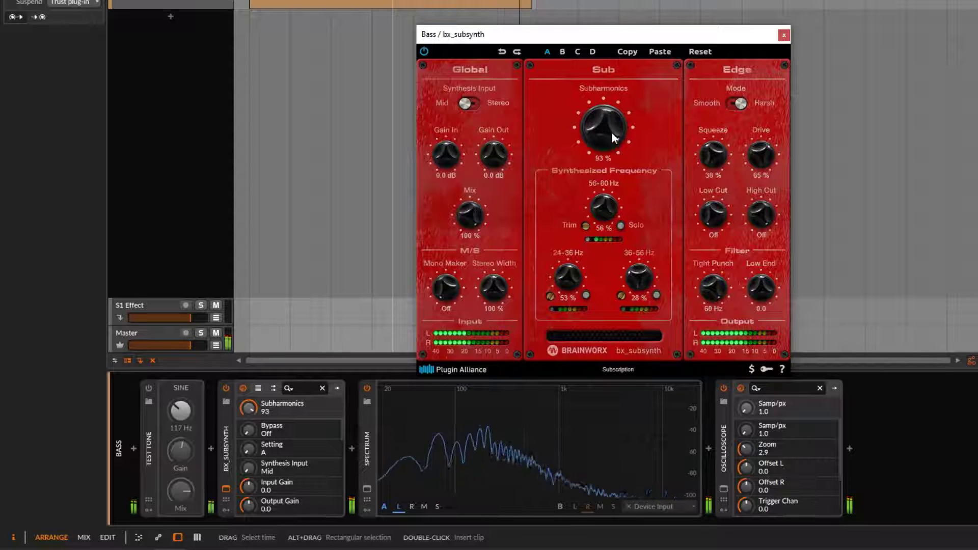
pyautogui.click(712, 290)
pyautogui.moveTo(712, 290); pyautogui.dragTo(712, 402)
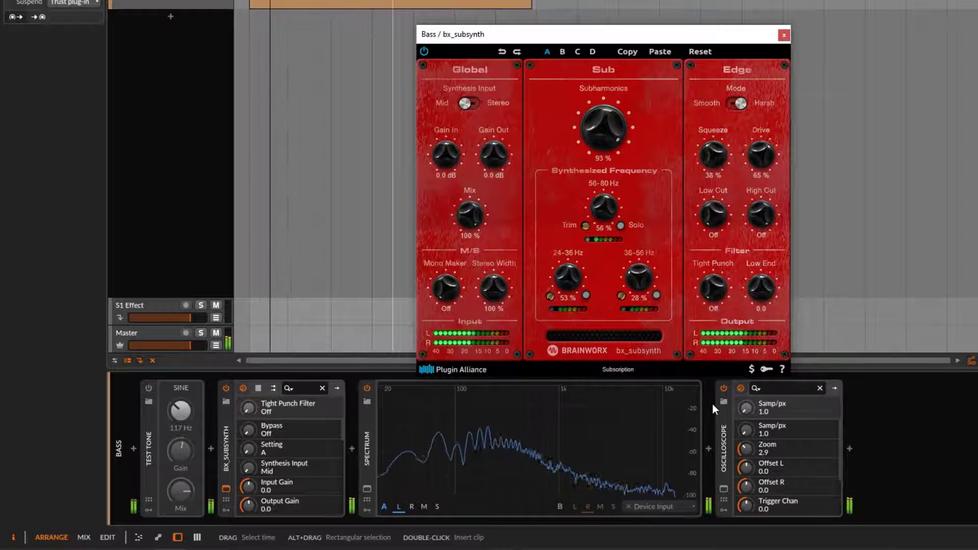
pyautogui.moveTo(715, 297); pyautogui.dragTo(710, 209)
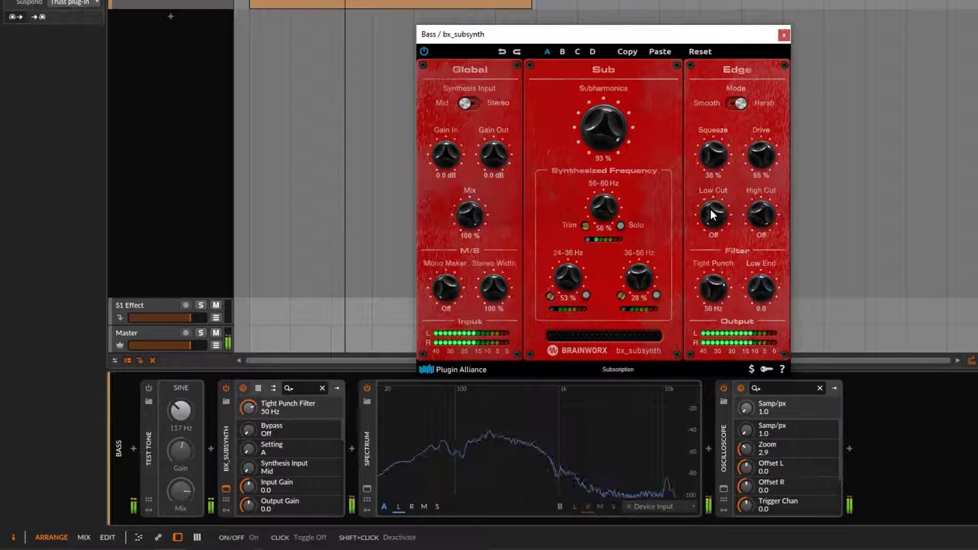
pyautogui.moveTo(722, 283); pyautogui.dragTo(724, 318)
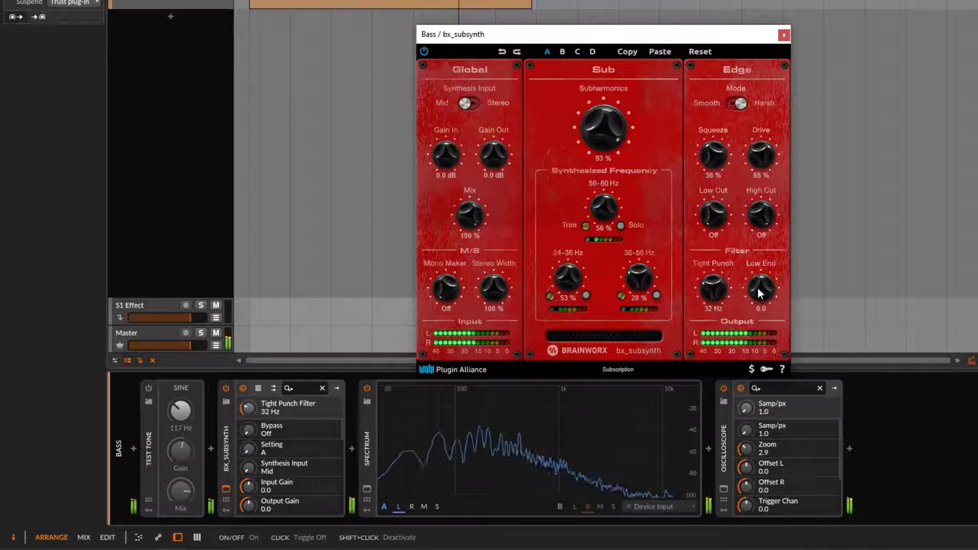
# Step: Boost the Low End filter to 9.6 and compare the bass with the bx_subsynth device enabled and disabled
pyautogui.moveTo(759, 288); pyautogui.dragTo(754, 235)
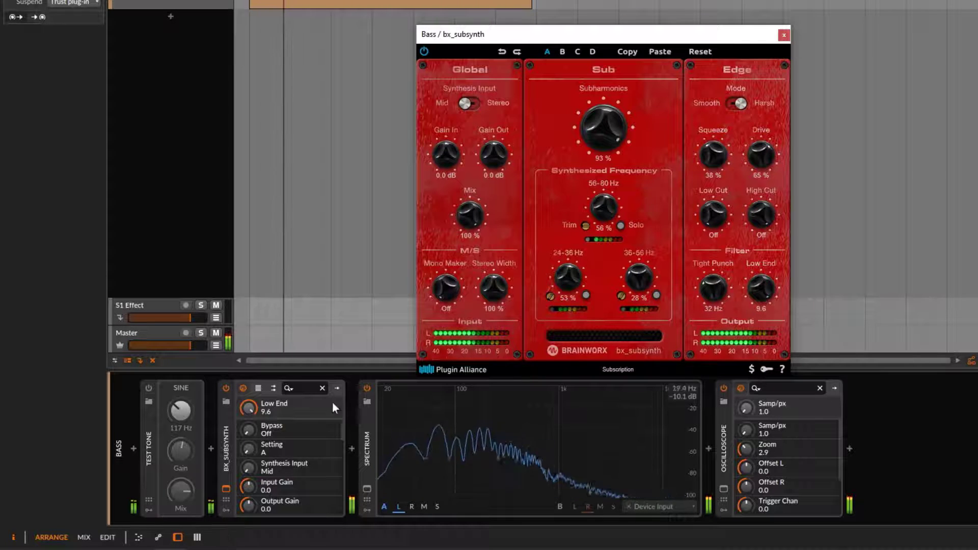
pyautogui.click(226, 388)
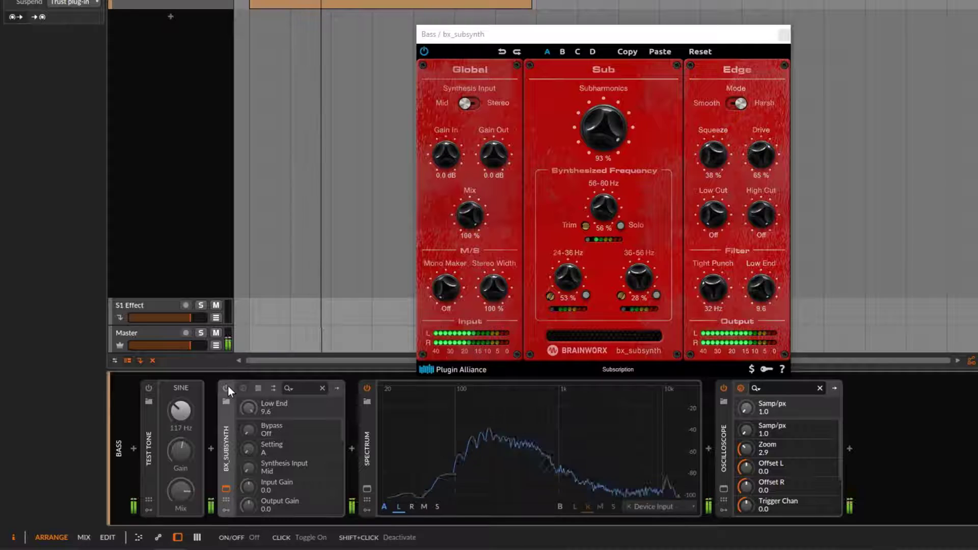
pyautogui.click(227, 388)
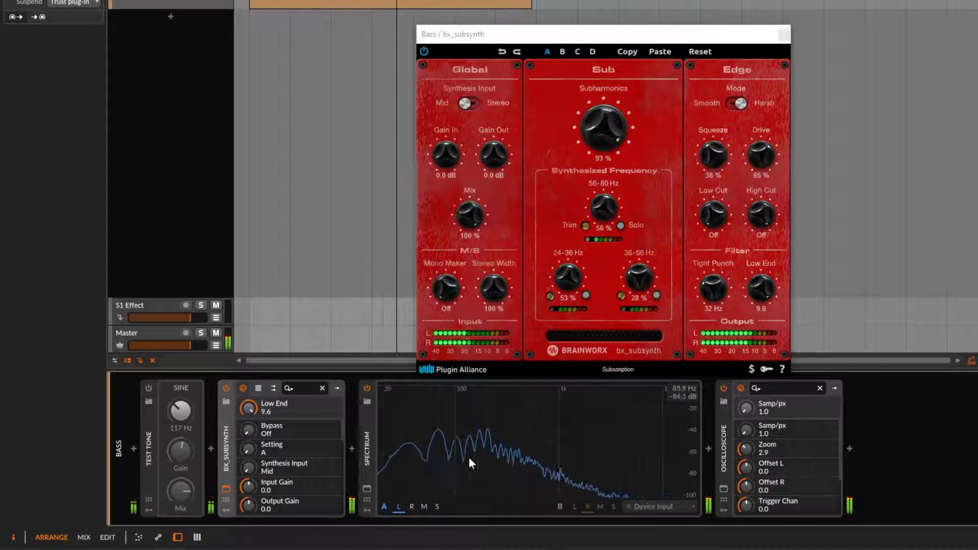
pyautogui.click(224, 385)
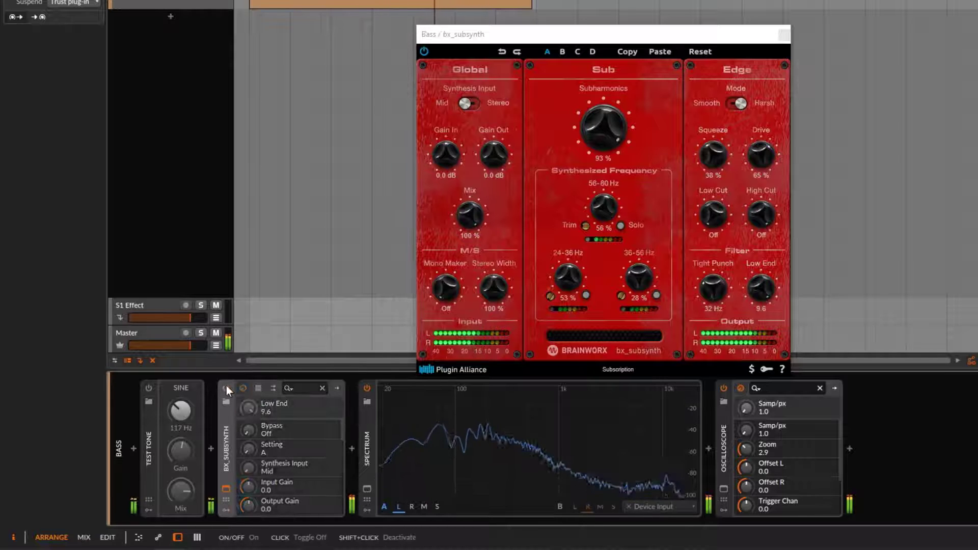
# Step: Re-enable bx_subsynth, lower its Low End filter to 8.4 and compare the bass with the device disabled and enabled
pyautogui.click(226, 387)
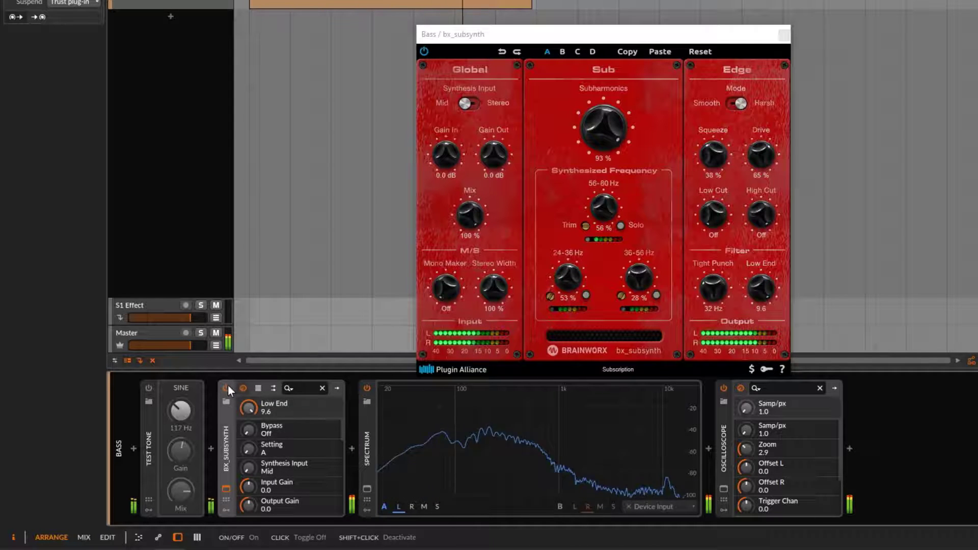
pyautogui.click(182, 16)
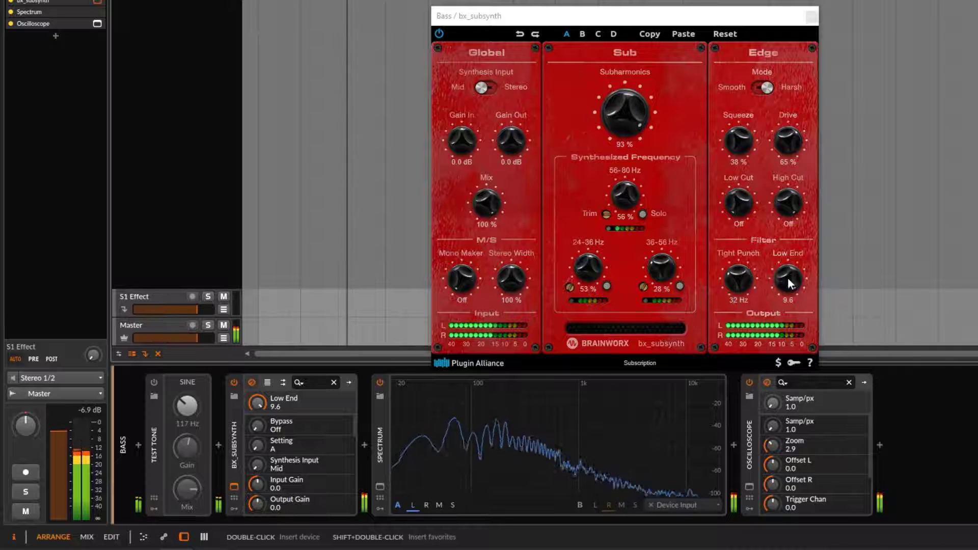
pyautogui.moveTo(791, 279)
pyautogui.mouseDown()
pyautogui.moveTo(793, 295)
pyautogui.moveTo(790, 284)
pyautogui.mouseUp()
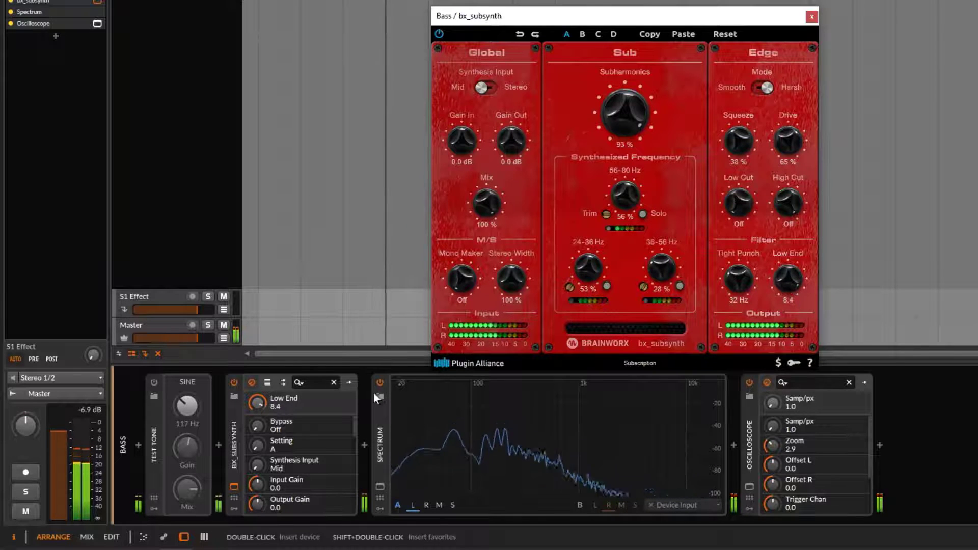
pyautogui.click(234, 381)
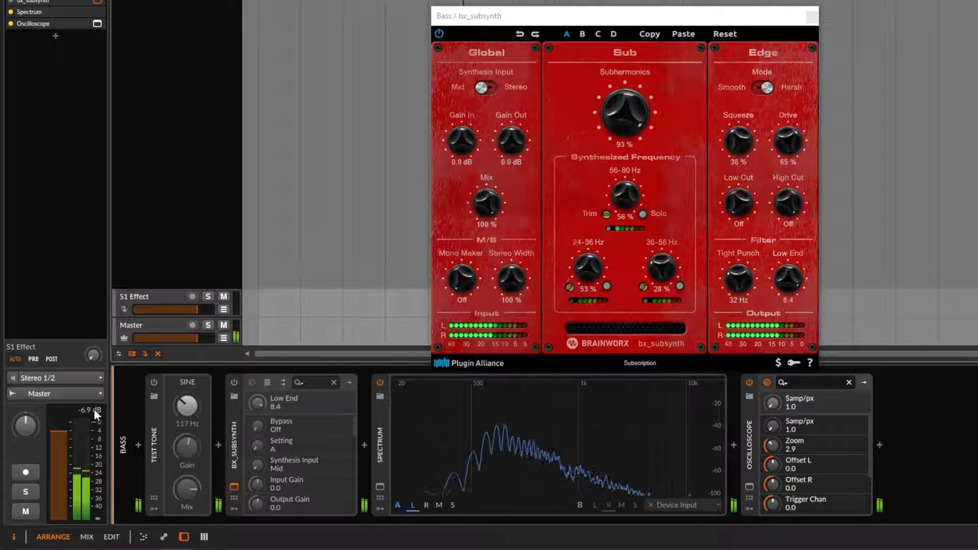
pyautogui.click(234, 380)
# Step: Lower bx_subsynth's Gain Out to -3.6 dB and compare the bass level with the device disabled and enabled
pyautogui.moveTo(509, 136); pyautogui.dragTo(518, 155)
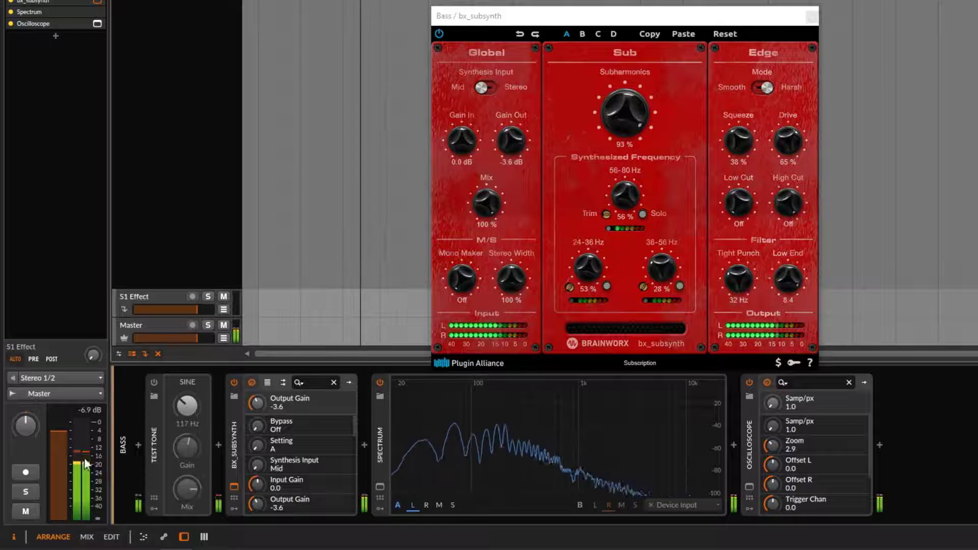
pyautogui.click(233, 381)
pyautogui.click(233, 381)
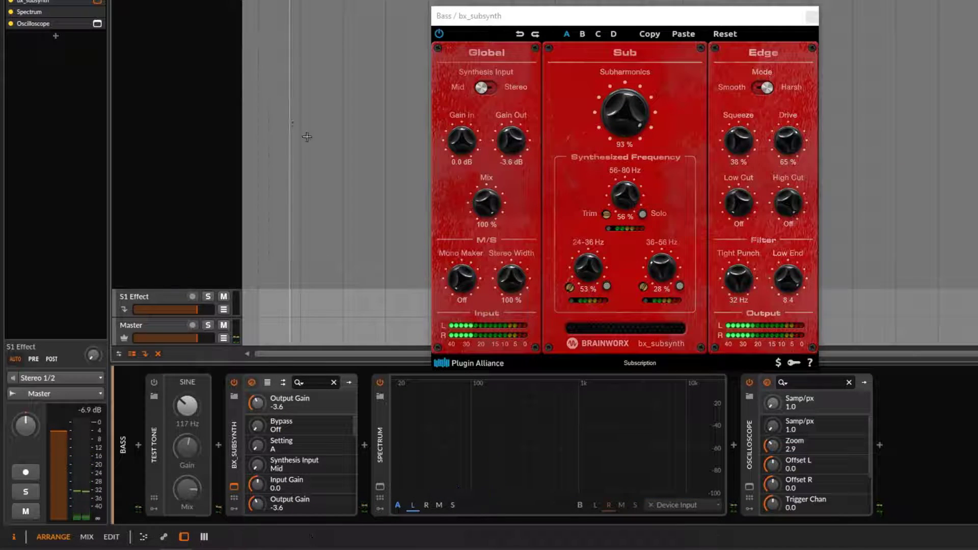
pyautogui.moveTo(583, 15); pyautogui.dragTo(746, 0)
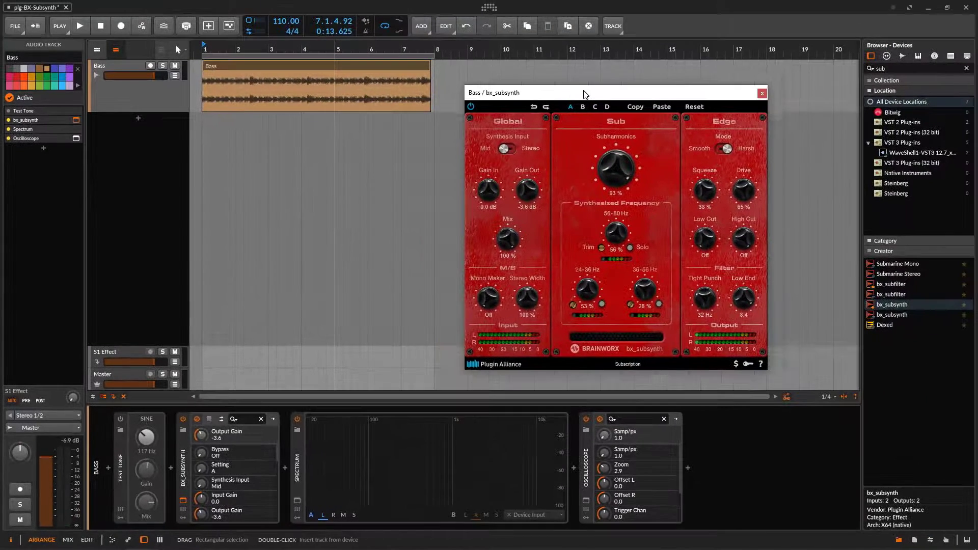
pyautogui.moveTo(585, 95); pyautogui.dragTo(596, 87)
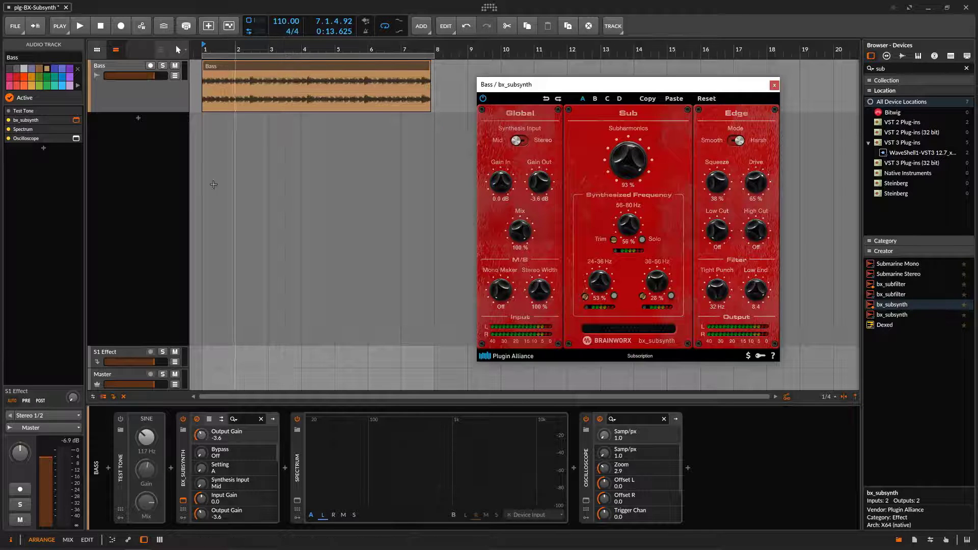
pyautogui.click(131, 114)
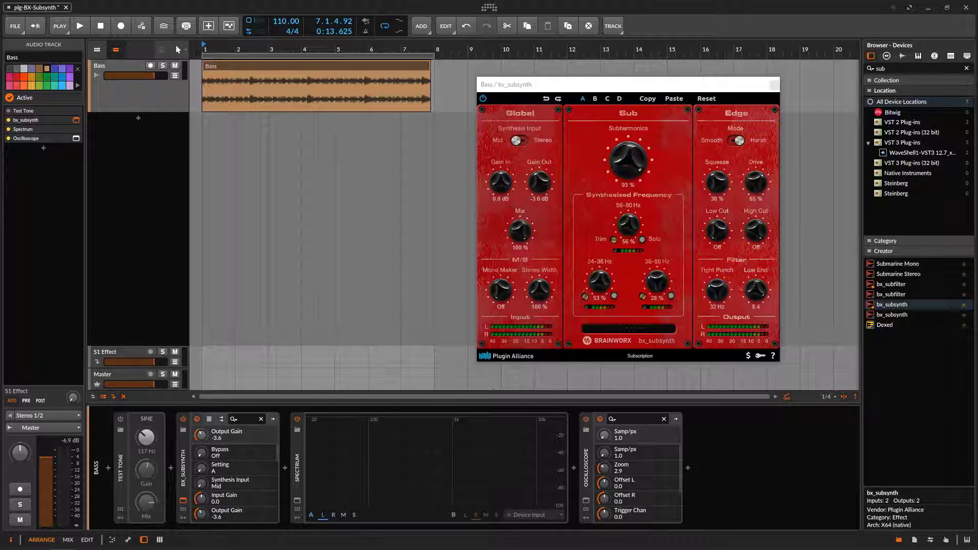